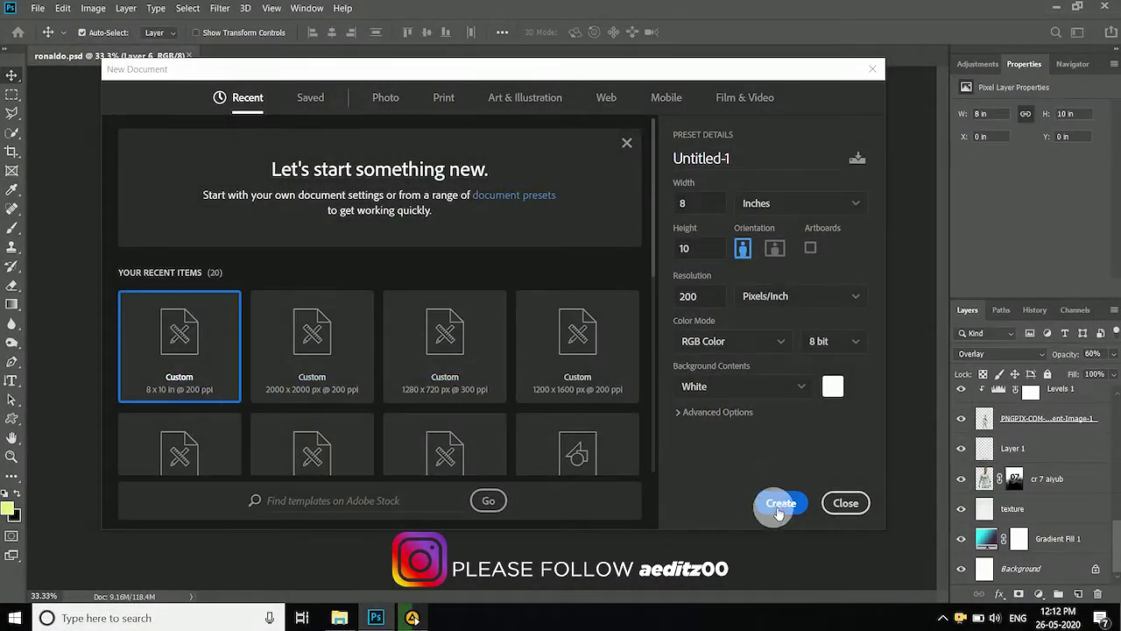
Create the blank 8 × 10 inch, 200 ppi poster document
{"action": "left_click", "coordinate": [780, 503]}
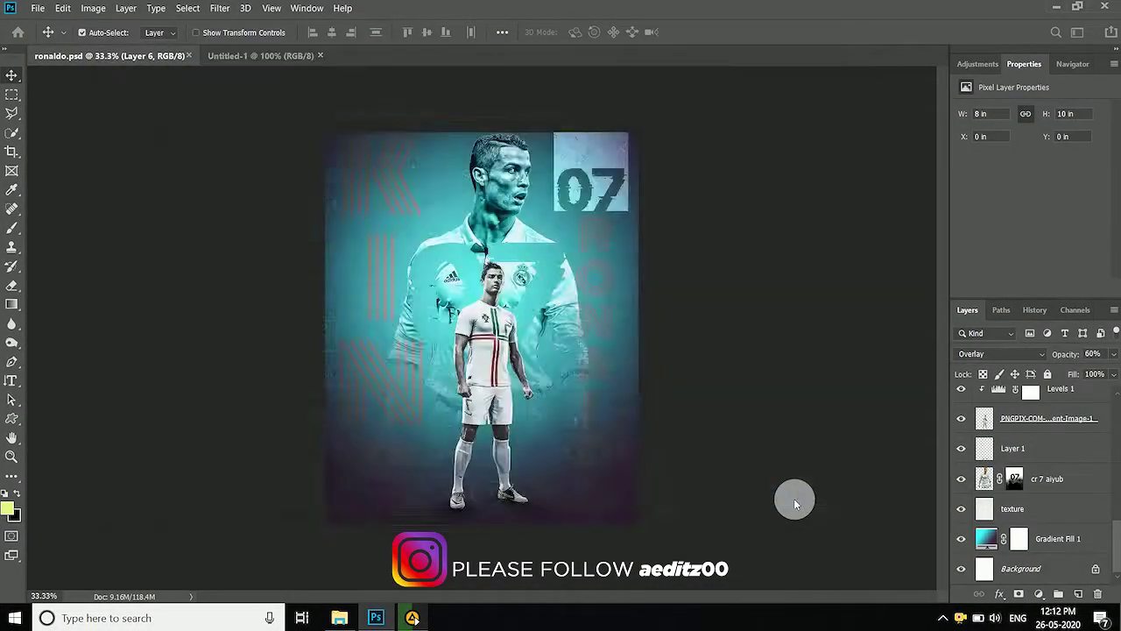
{"action": "left_click", "coordinate": [1042, 595]}
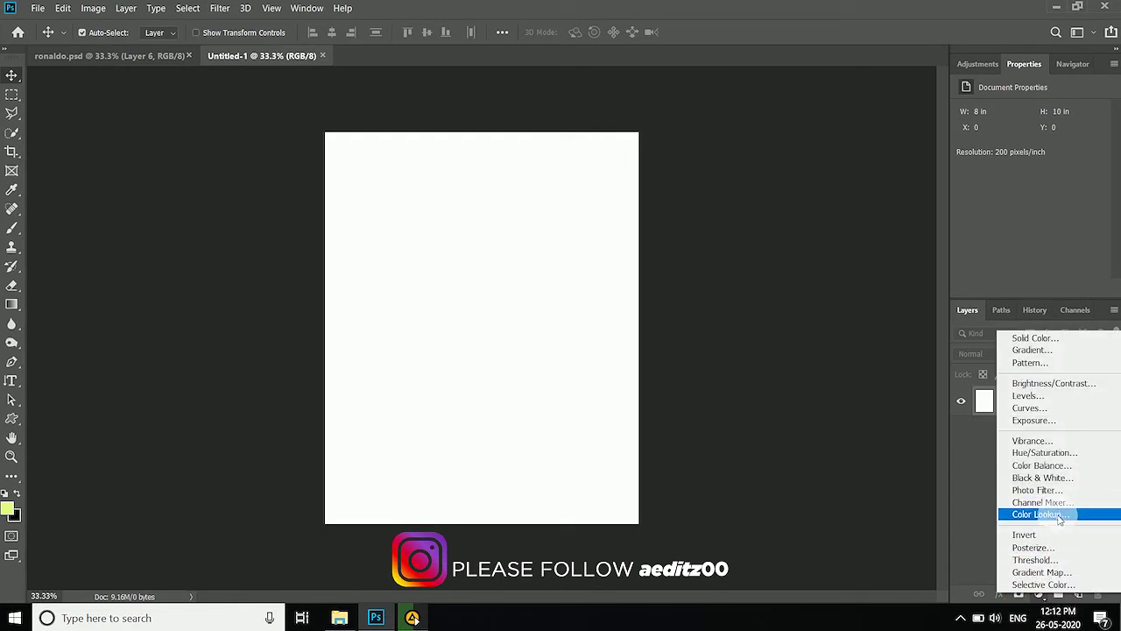
Add a Gradient Fill layer running from dark purple to light cyan
{"action": "left_click", "coordinate": [1034, 349]}
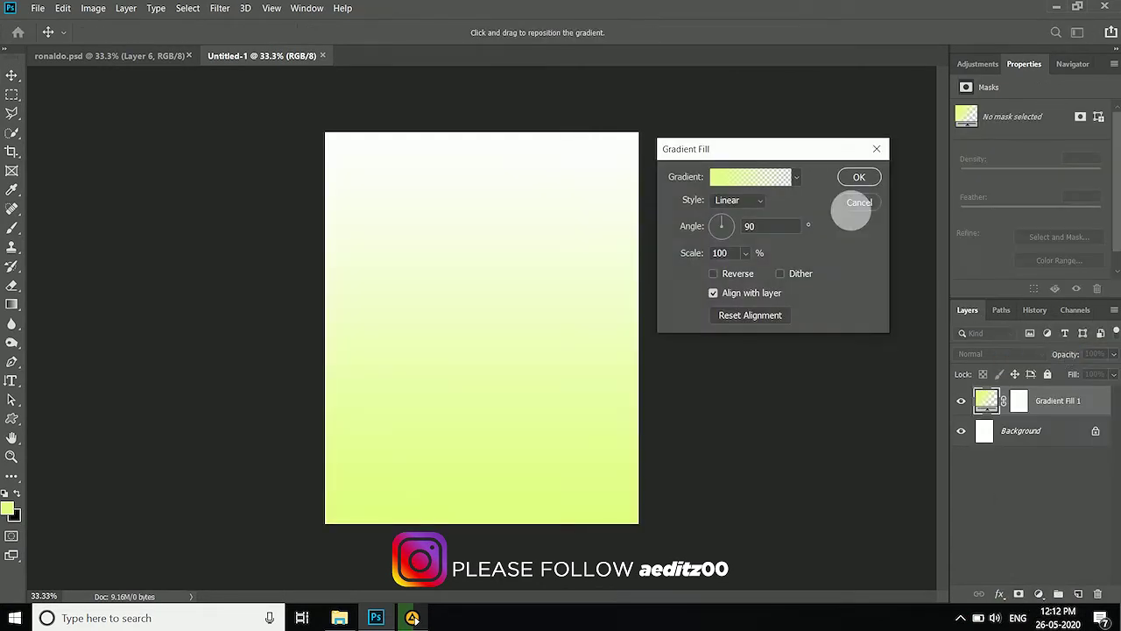
{"action": "left_click", "coordinate": [785, 178]}
{"action": "left_click", "coordinate": [743, 145]}
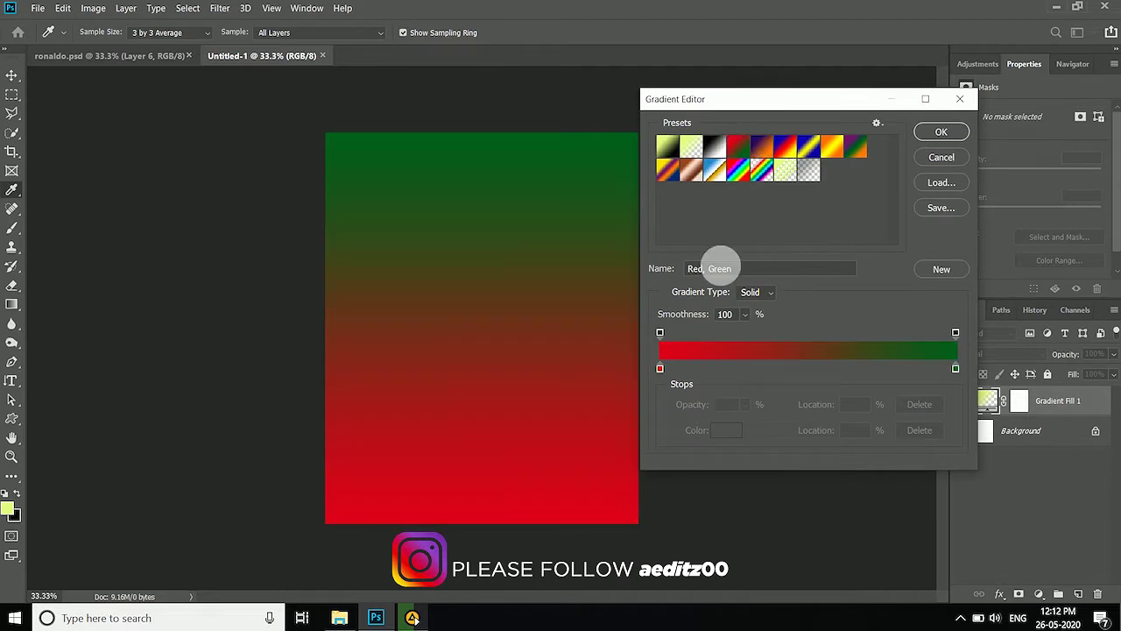
{"action": "left_click", "coordinate": [725, 430]}
{"action": "left_click", "coordinate": [929, 134]}
{"action": "left_click", "coordinate": [1045, 86]}
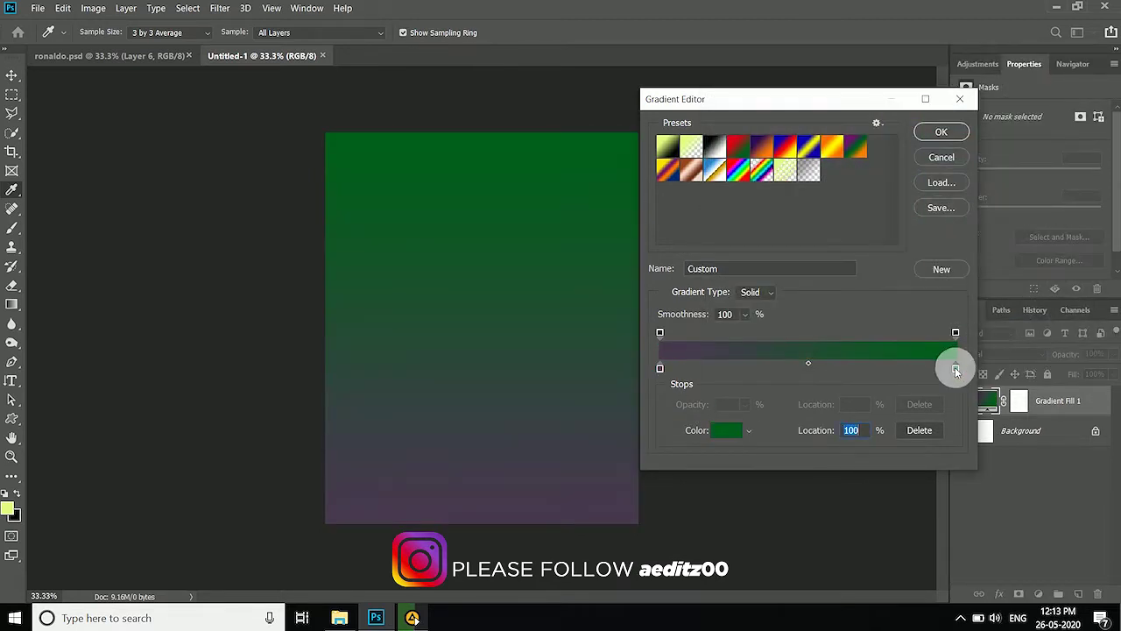
{"action": "left_click", "coordinate": [728, 432]}
{"action": "left_click", "coordinate": [800, 96]}
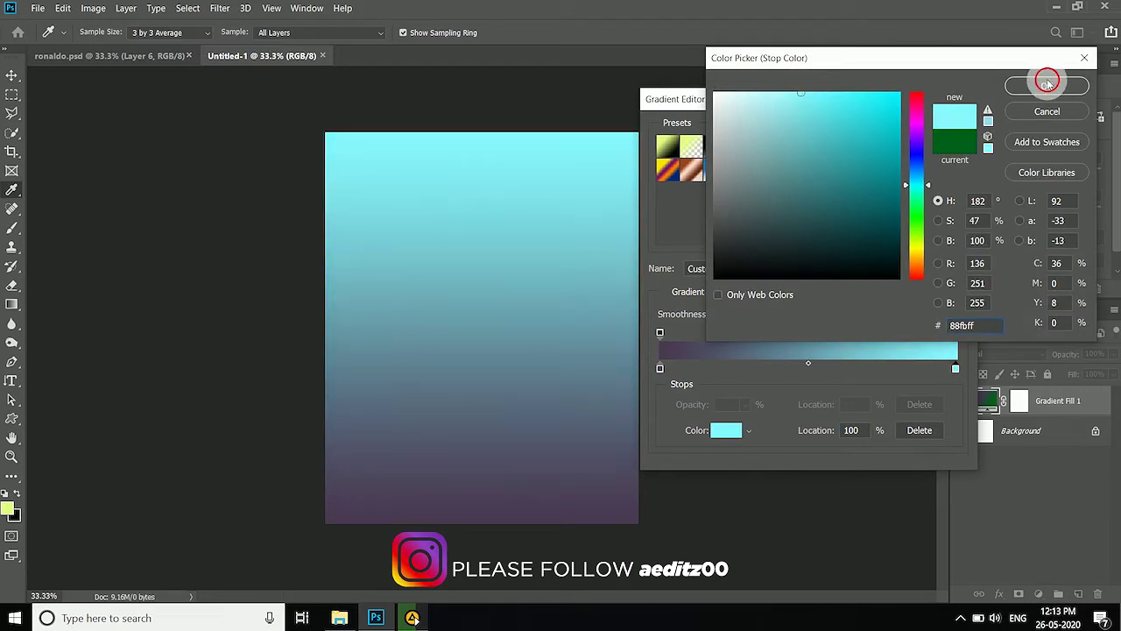
{"action": "left_click", "coordinate": [1048, 83]}
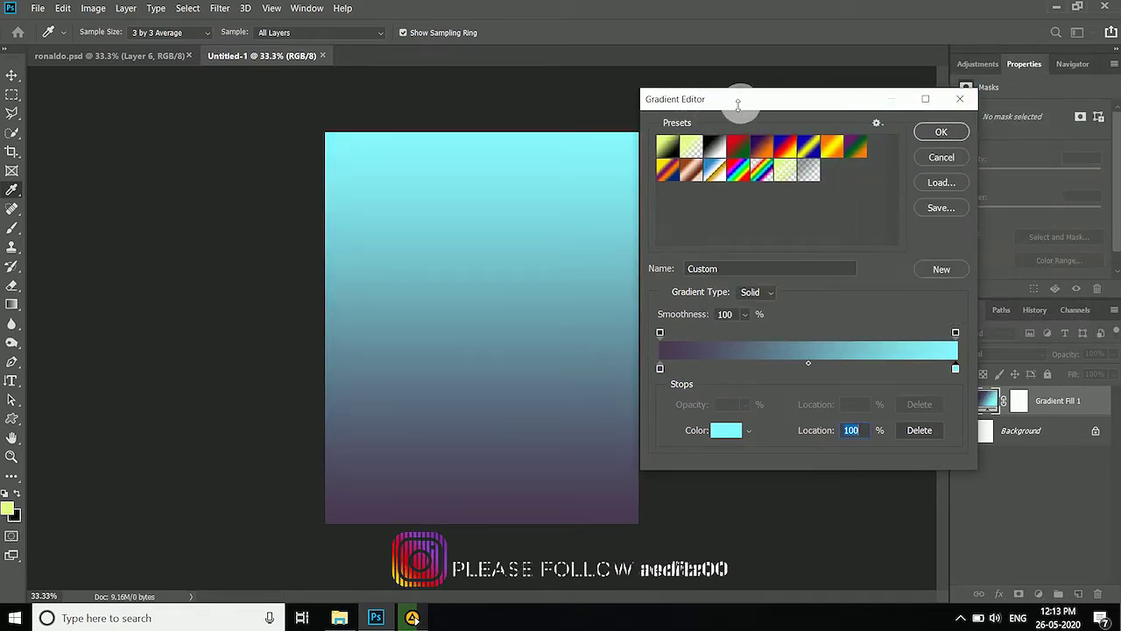
{"action": "left_click_drag", "start_coordinate": [738, 102], "coordinate": [436, 158]}
{"action": "left_click", "coordinate": [639, 188]}
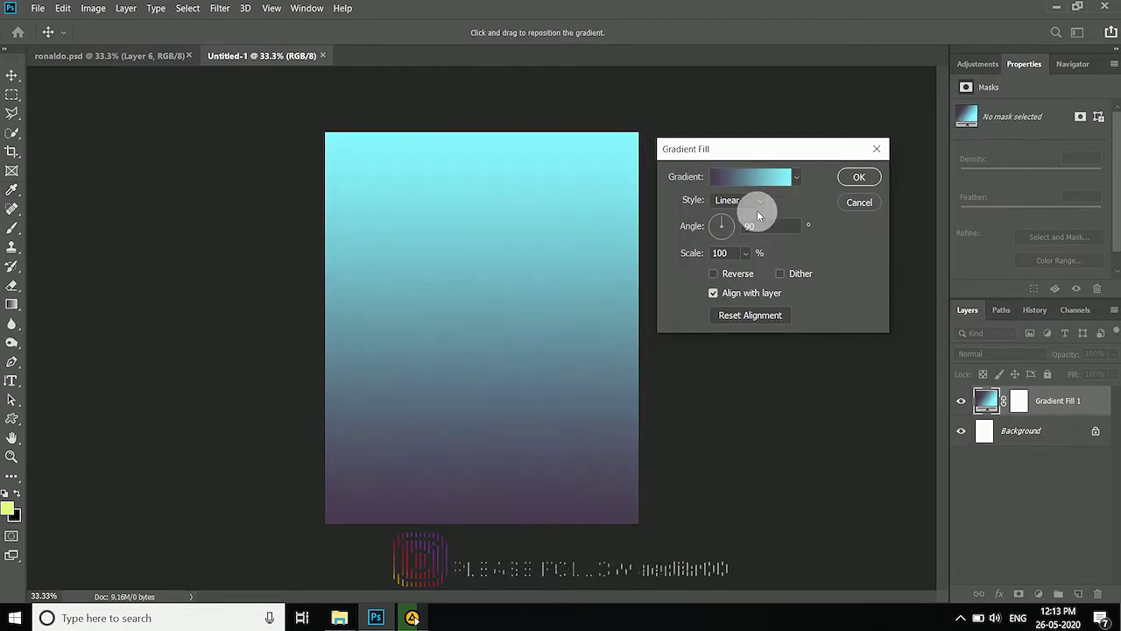
Make the gradient radial and reversed at 122% scale, with the cyan glow shifted upward
{"action": "left_click", "coordinate": [758, 210]}
{"action": "left_click", "coordinate": [734, 230]}
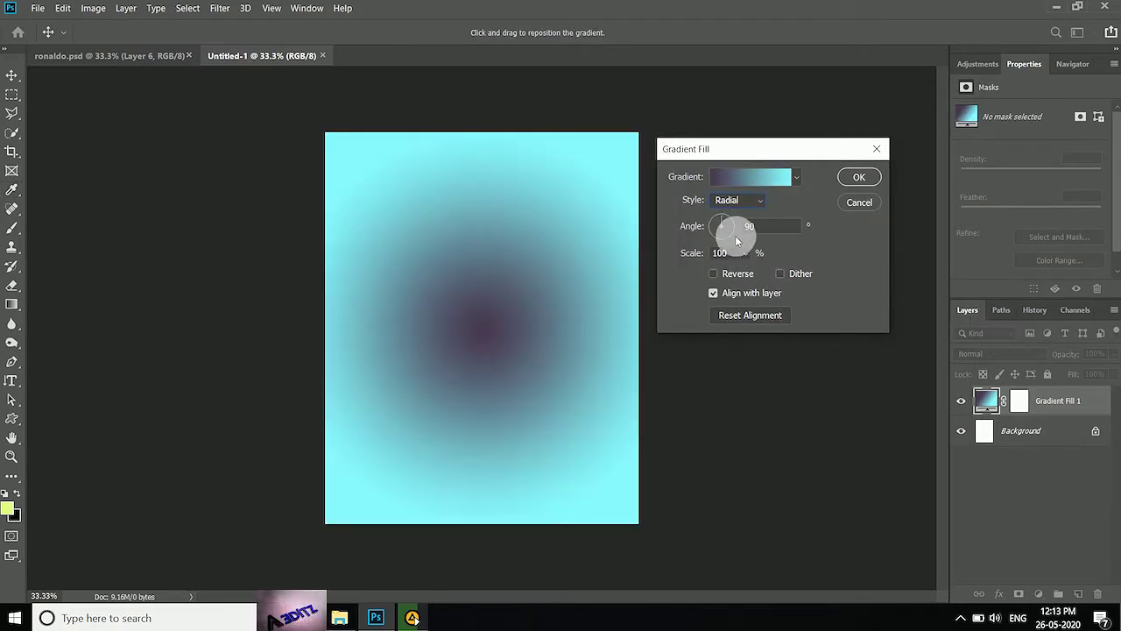
{"action": "left_click", "coordinate": [714, 274]}
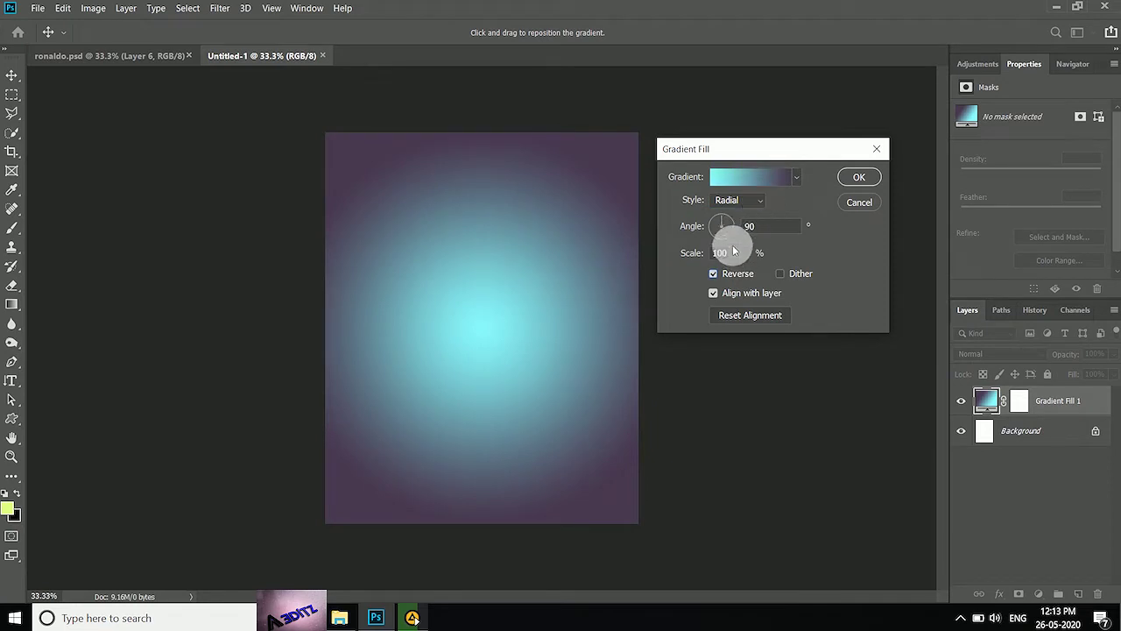
{"action": "left_click_drag", "start_coordinate": [749, 272], "coordinate": [752, 275]}
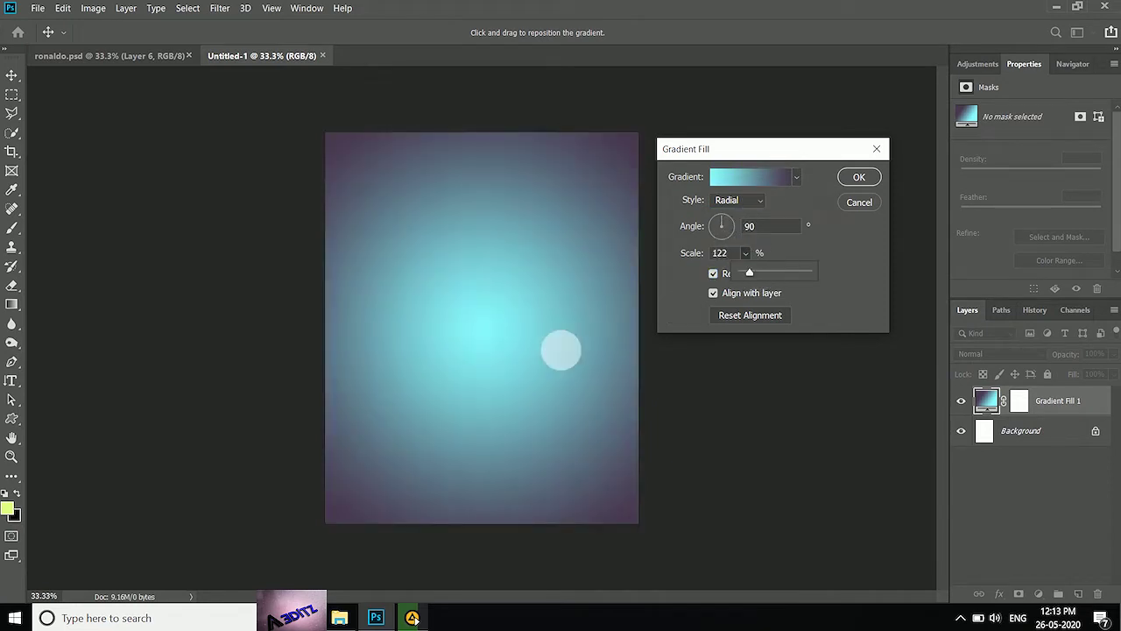
{"action": "left_click_drag", "start_coordinate": [482, 324], "coordinate": [489, 300]}
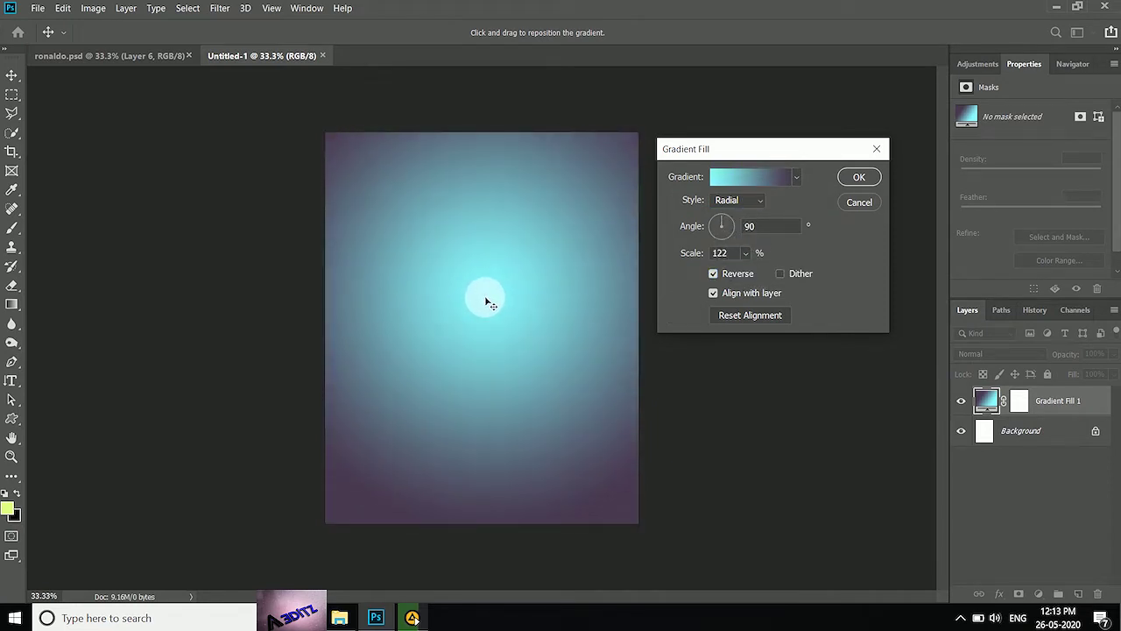
{"action": "left_click", "coordinate": [861, 178]}
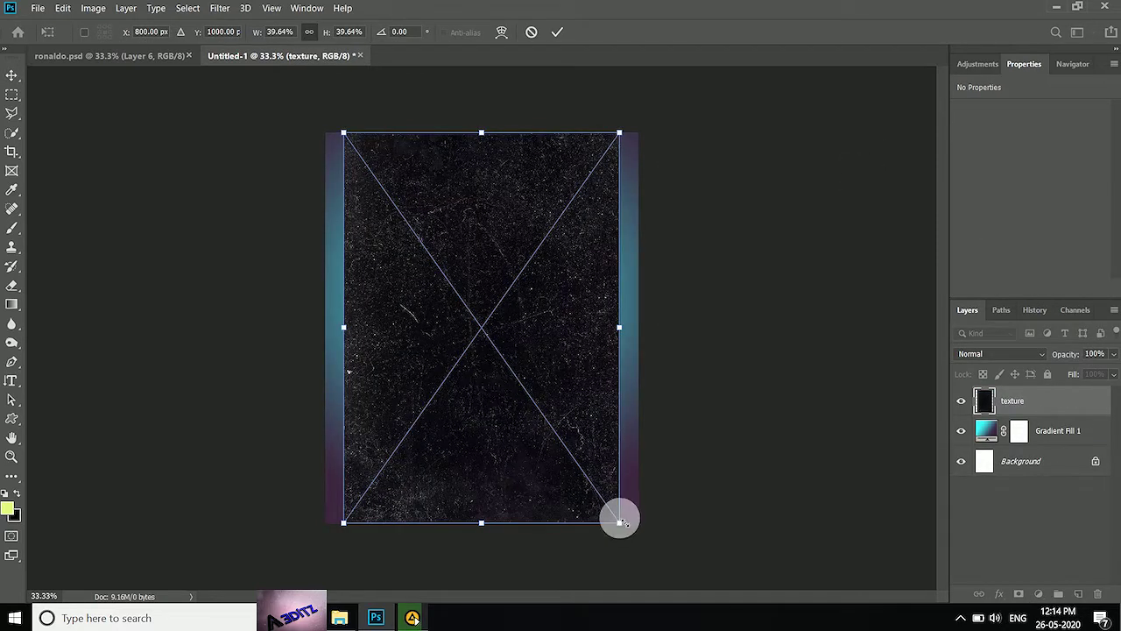
Scale and position the placed texture so it covers the whole page
{"action": "left_click_drag", "start_coordinate": [619, 522], "coordinate": [666, 588]}
{"action": "left_click_drag", "start_coordinate": [617, 379], "coordinate": [601, 358]}
{"action": "left_click", "coordinate": [558, 31]}
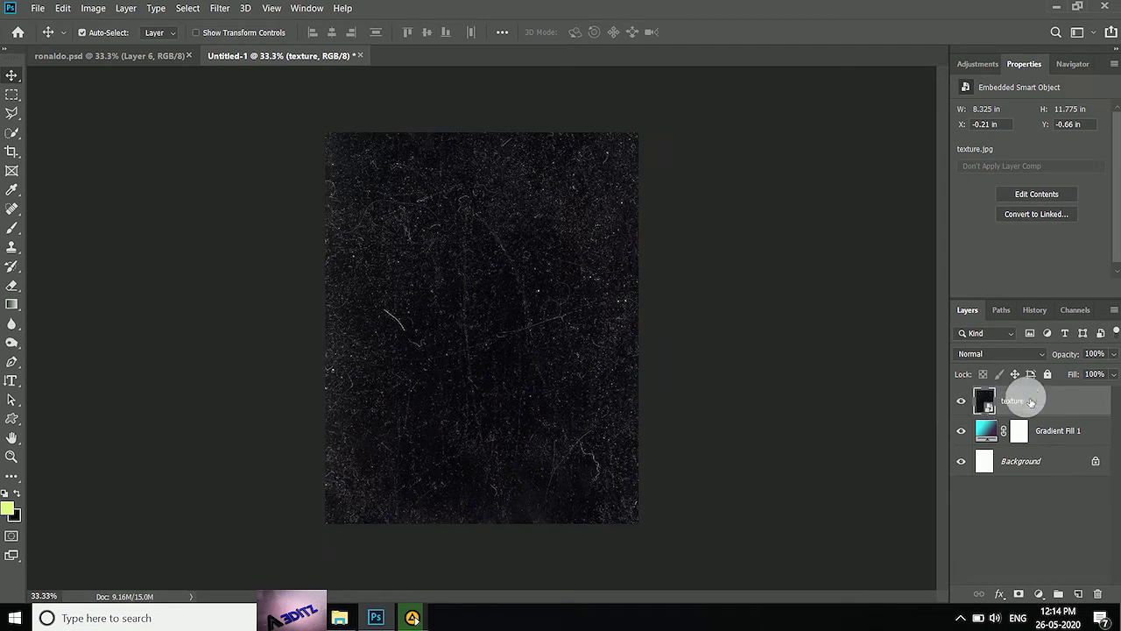
Rasterize the texture layer, invert its colours and blend it with Color Burn
{"action": "right_click", "coordinate": [1026, 401]}
{"action": "left_click", "coordinate": [867, 244]}
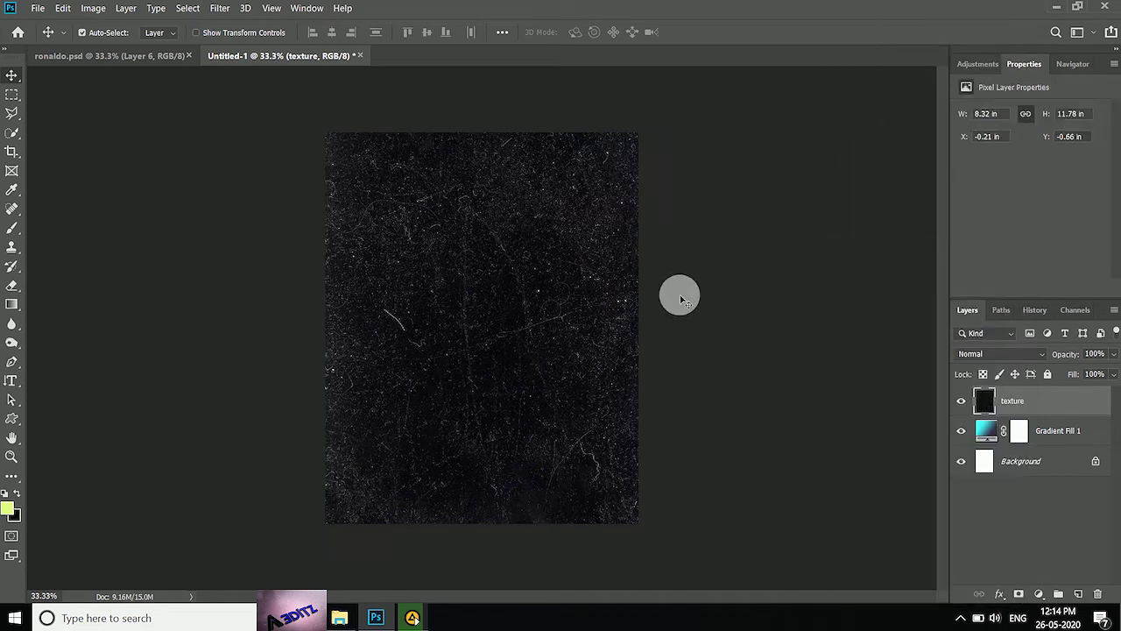
{"action": "key", "text": "ctrl+i"}
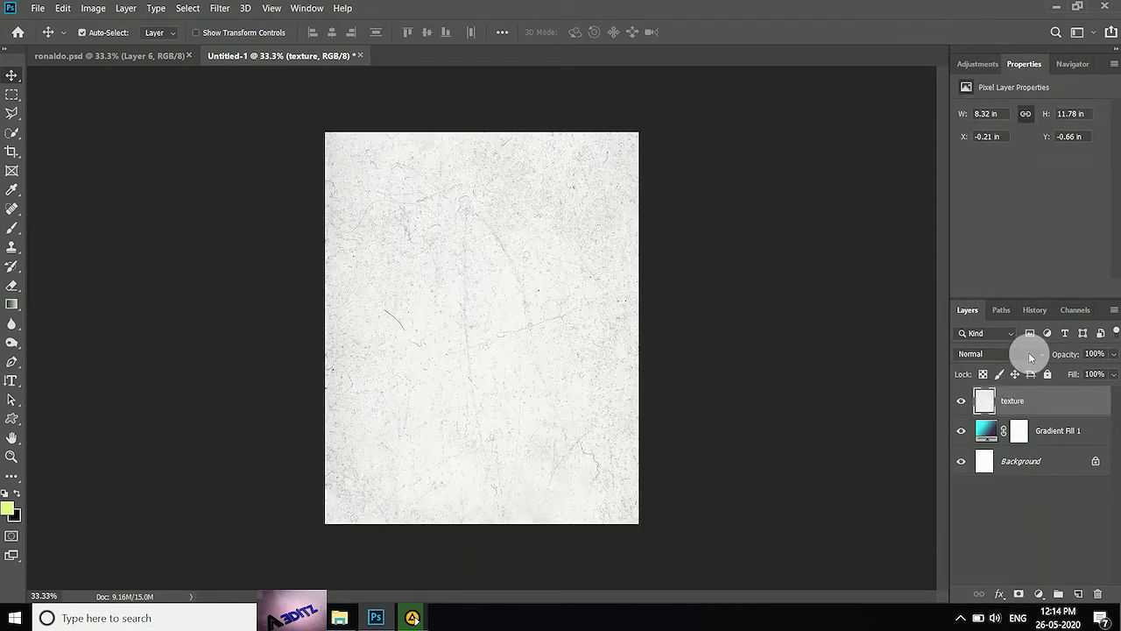
{"action": "left_click", "coordinate": [1029, 353]}
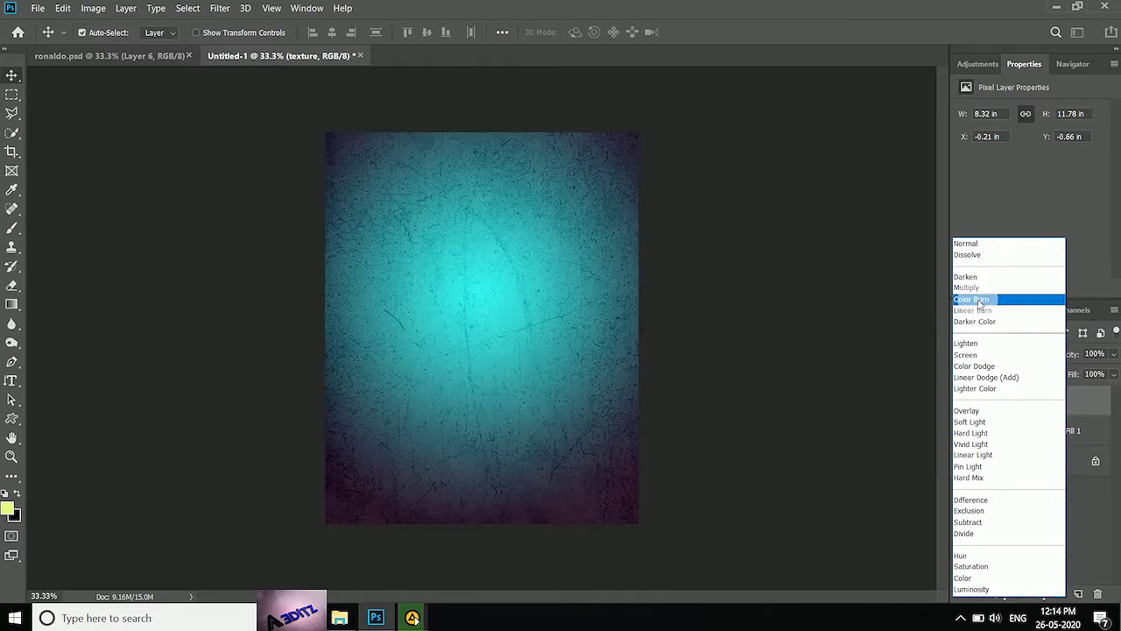
{"action": "left_click", "coordinate": [974, 299]}
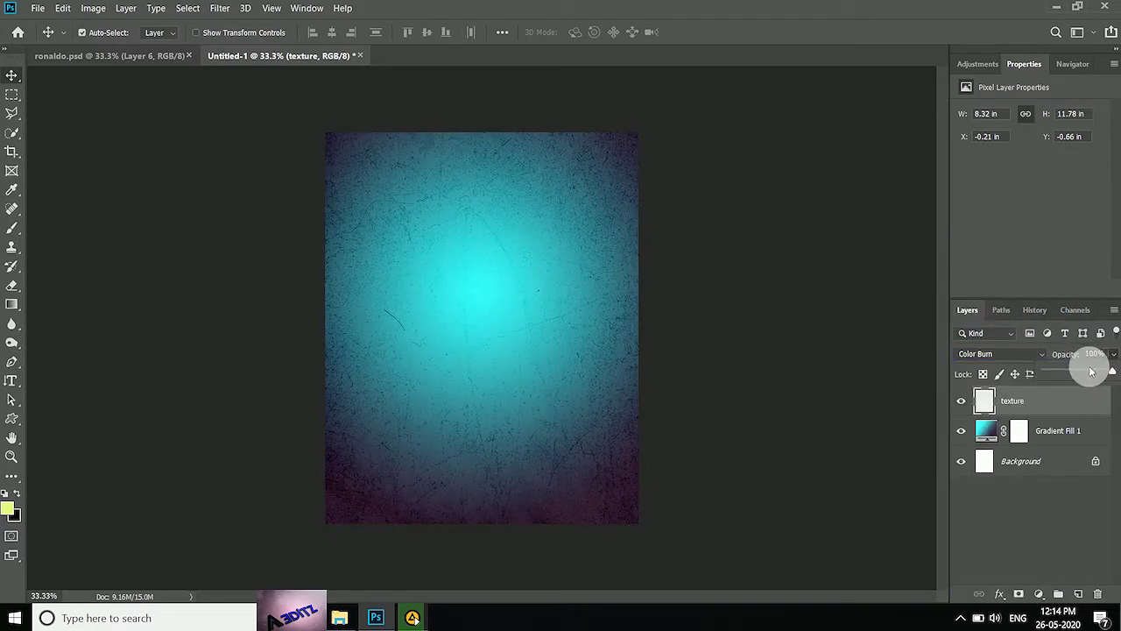
Place the Ronaldo photo and fade its legs and shorts with a gradient on a layer mask
{"action": "left_click_drag", "start_coordinate": [1090, 379], "coordinate": [496, 309]}
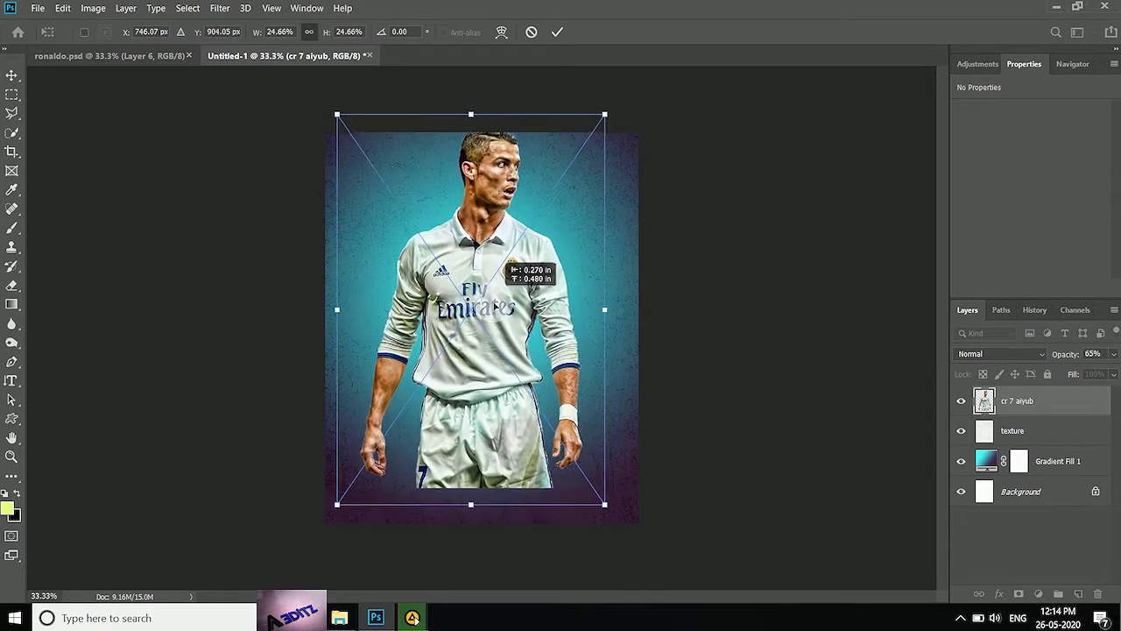
{"action": "left_click", "coordinate": [557, 35]}
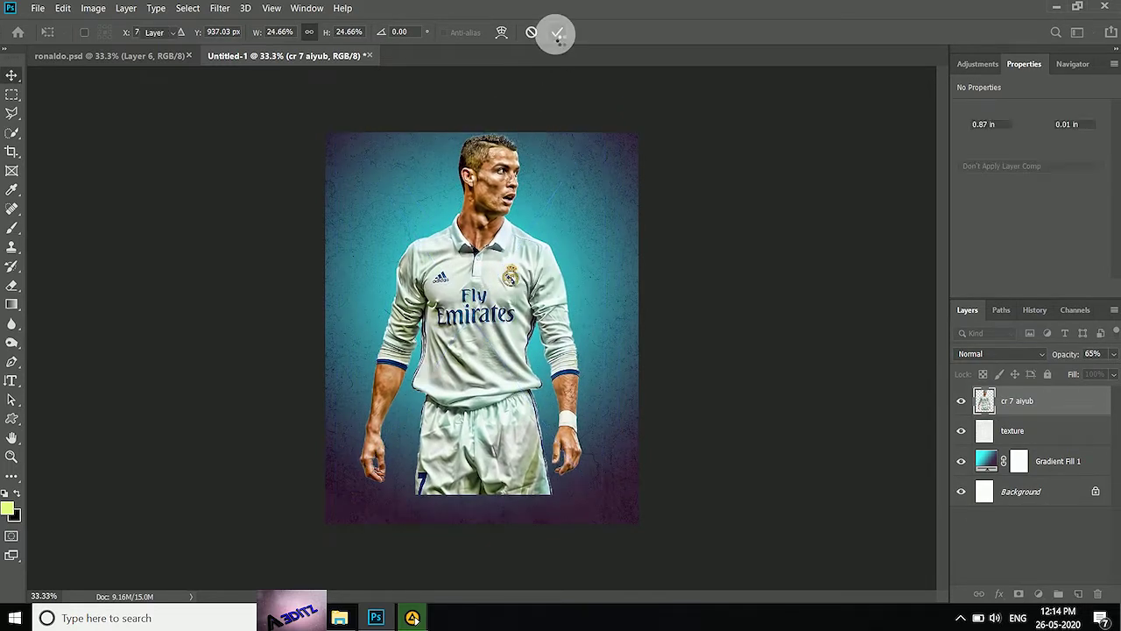
{"action": "left_click", "coordinate": [1019, 594]}
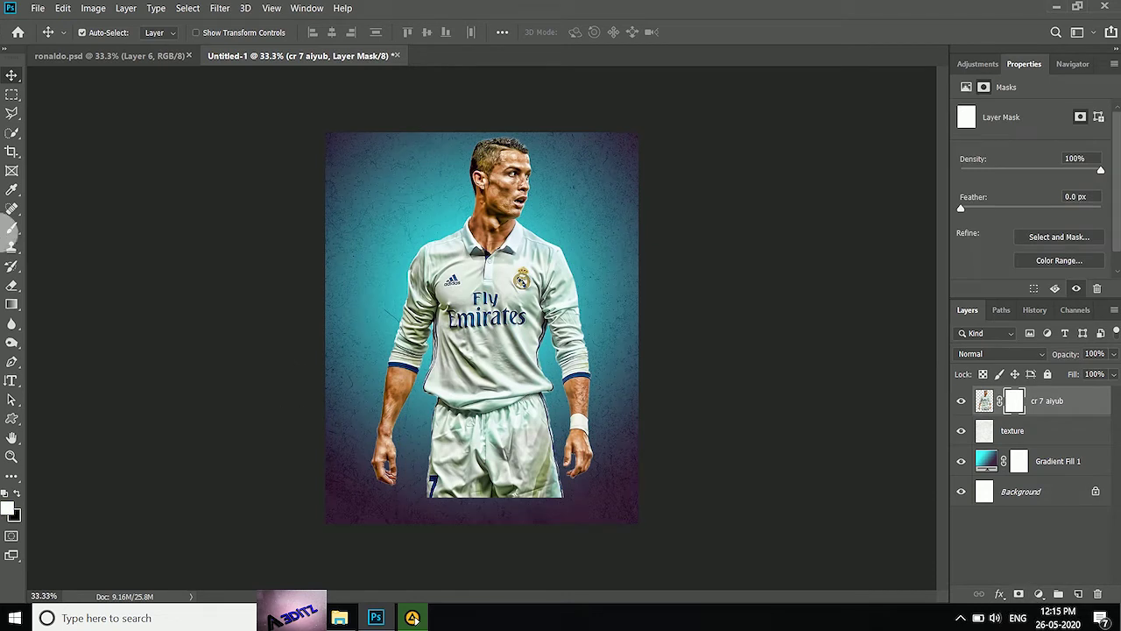
{"action": "left_click", "coordinate": [12, 304]}
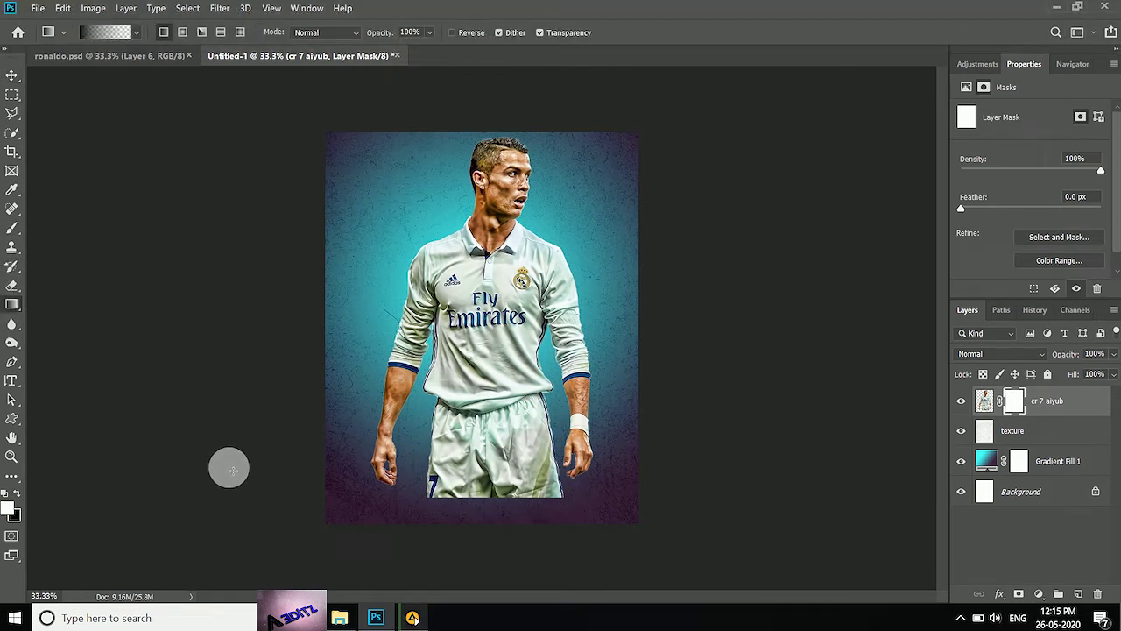
{"action": "left_click_drag", "start_coordinate": [499, 501], "coordinate": [488, 511]}
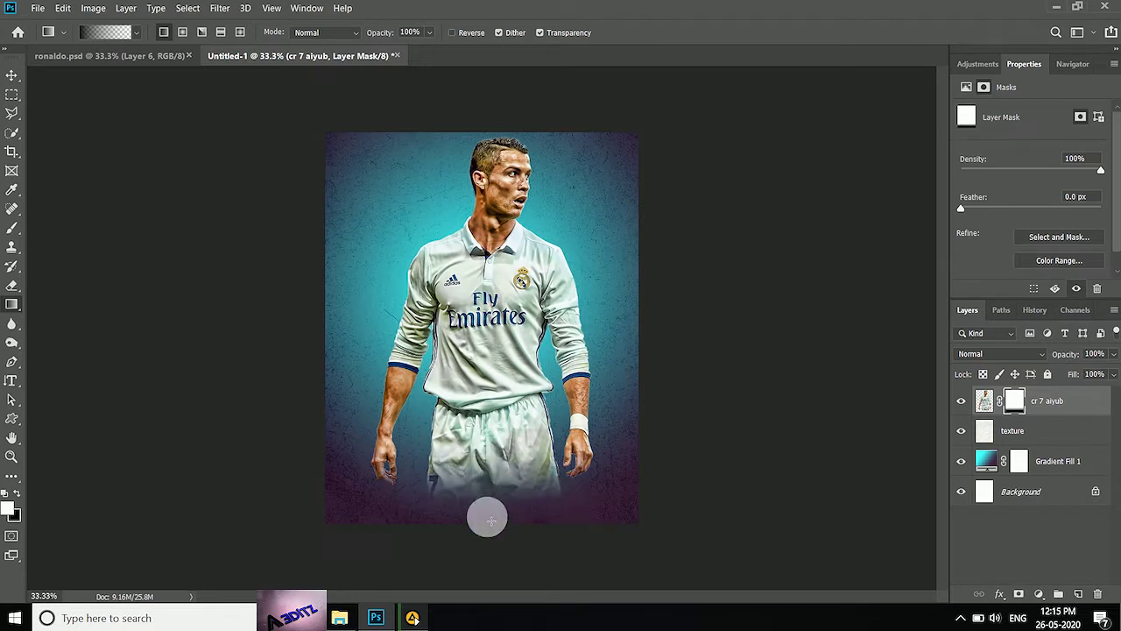
{"action": "left_click_drag", "start_coordinate": [487, 389], "coordinate": [487, 522]}
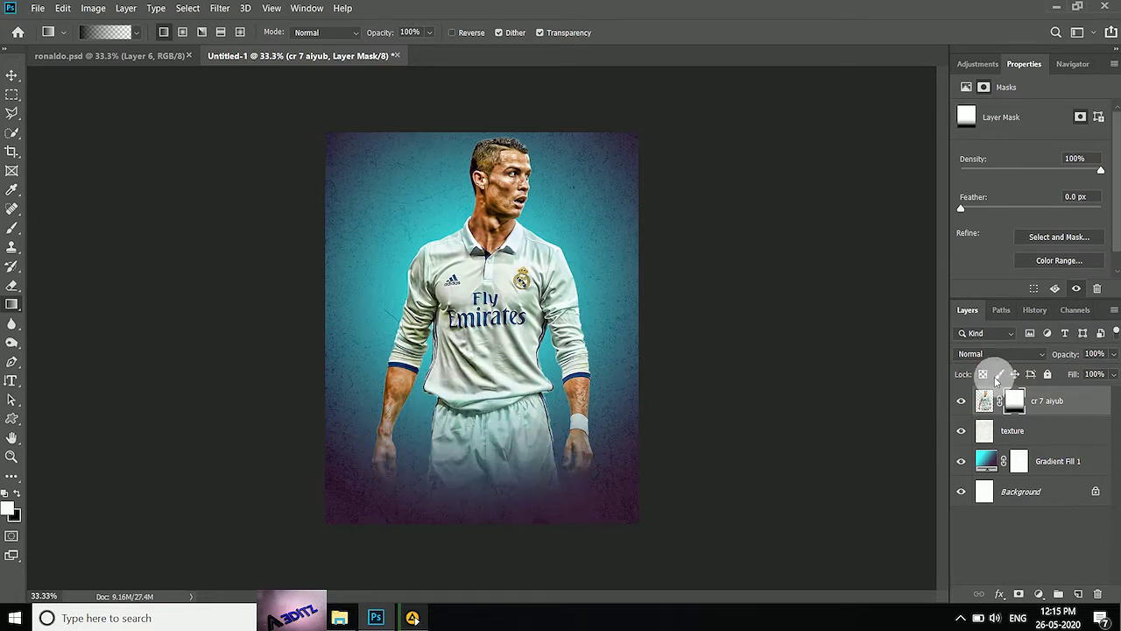
Set up a large, soft, low-opacity black brush for painting the portrait's mask
{"action": "left_click", "coordinate": [12, 227]}
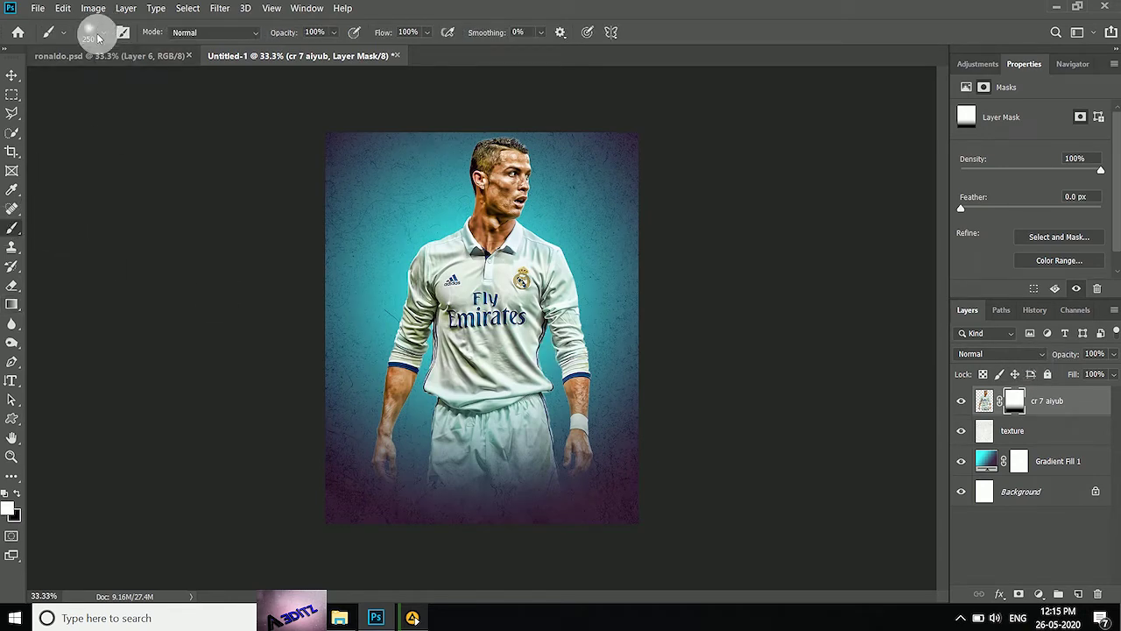
{"action": "left_click", "coordinate": [87, 31]}
{"action": "key", "text": "ctrl+minus"}
{"action": "left_click", "coordinate": [321, 440]}
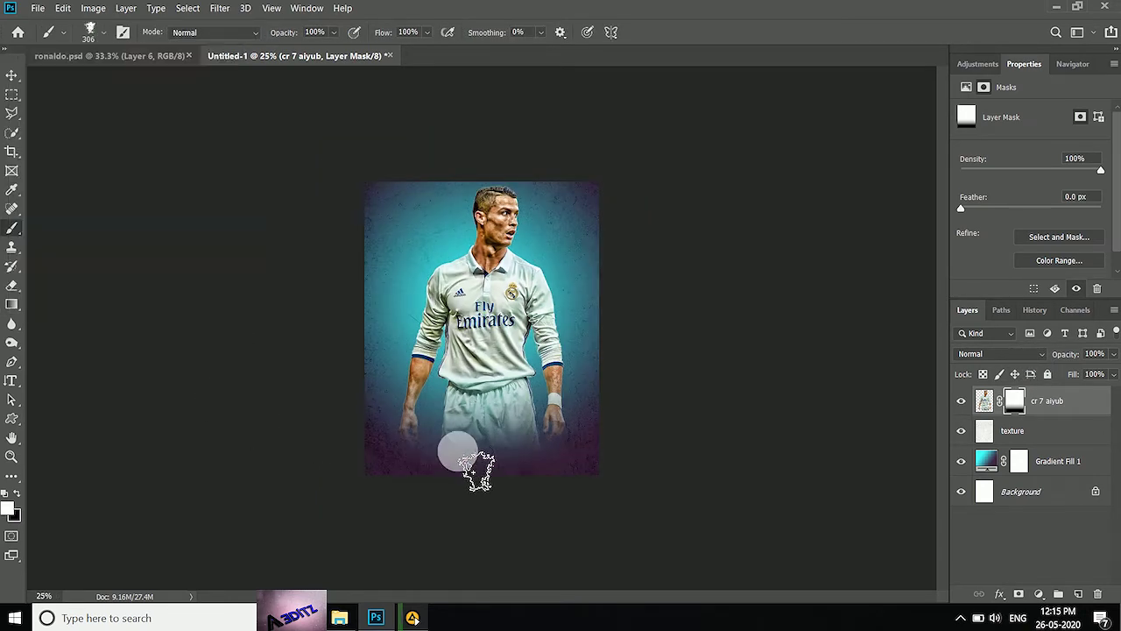
{"action": "key", "text": "bracketright"}
{"action": "key", "text": "bracketright"}
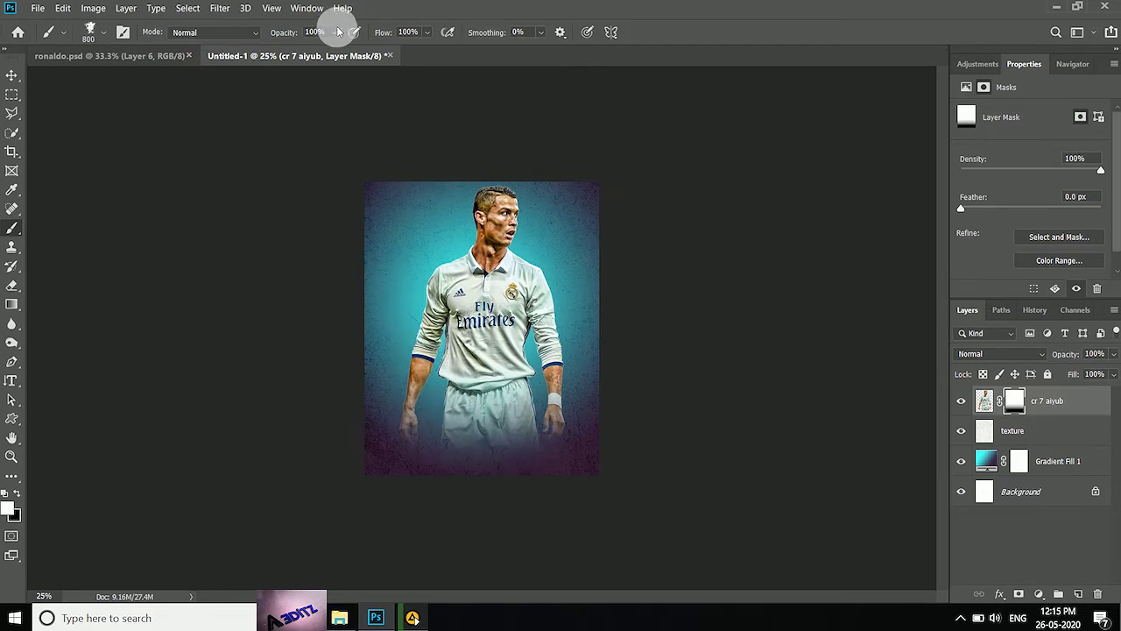
{"action": "left_click", "coordinate": [309, 53]}
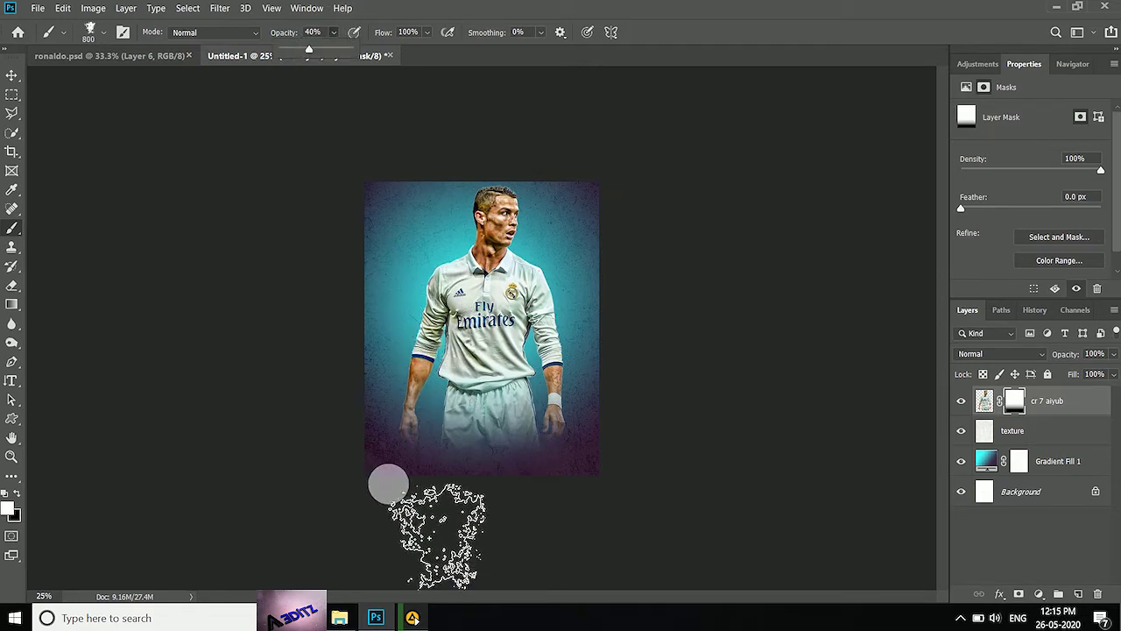
{"action": "left_click", "coordinate": [15, 491]}
{"action": "key", "text": "bracketright"}
{"action": "key", "text": "bracketright"}
{"action": "key", "text": "bracketright"}
{"action": "key", "text": "bracketright"}
Brush black over the portrait's bottom edge and lower shirt, then drop opacity to 13%
{"action": "left_click_drag", "start_coordinate": [513, 413], "coordinate": [384, 430]}
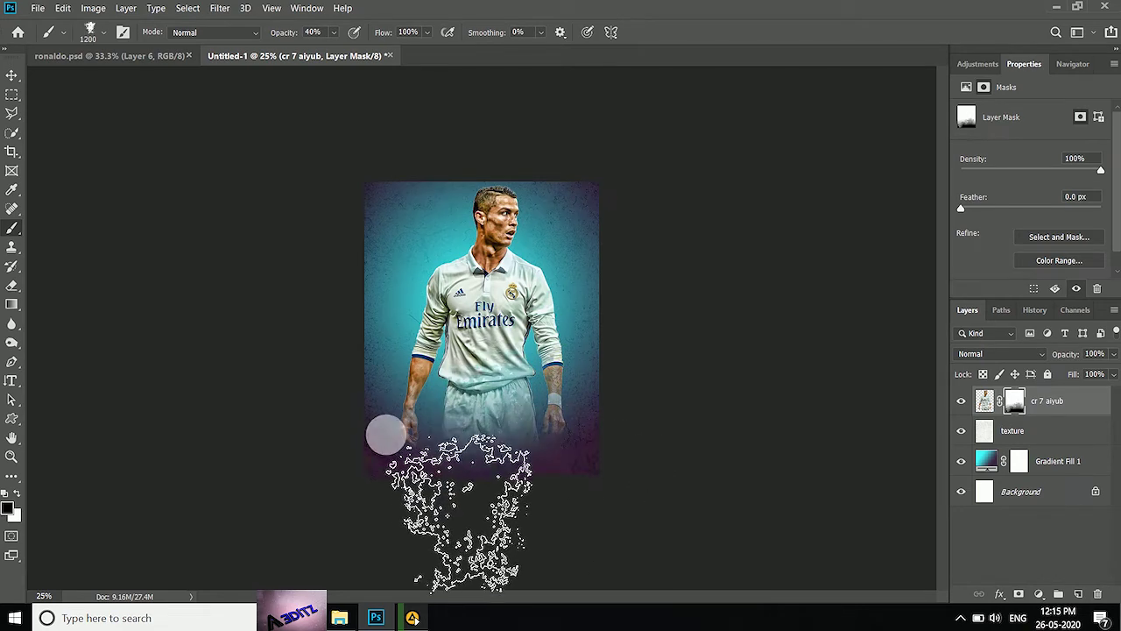
{"action": "left_click_drag", "start_coordinate": [383, 429], "coordinate": [295, 487]}
{"action": "mouse_move", "coordinate": [343, 51]}
{"action": "left_mouse_down"}
{"action": "mouse_move", "coordinate": [413, 75]}
{"action": "mouse_move", "coordinate": [347, 70]}
{"action": "left_mouse_up"}
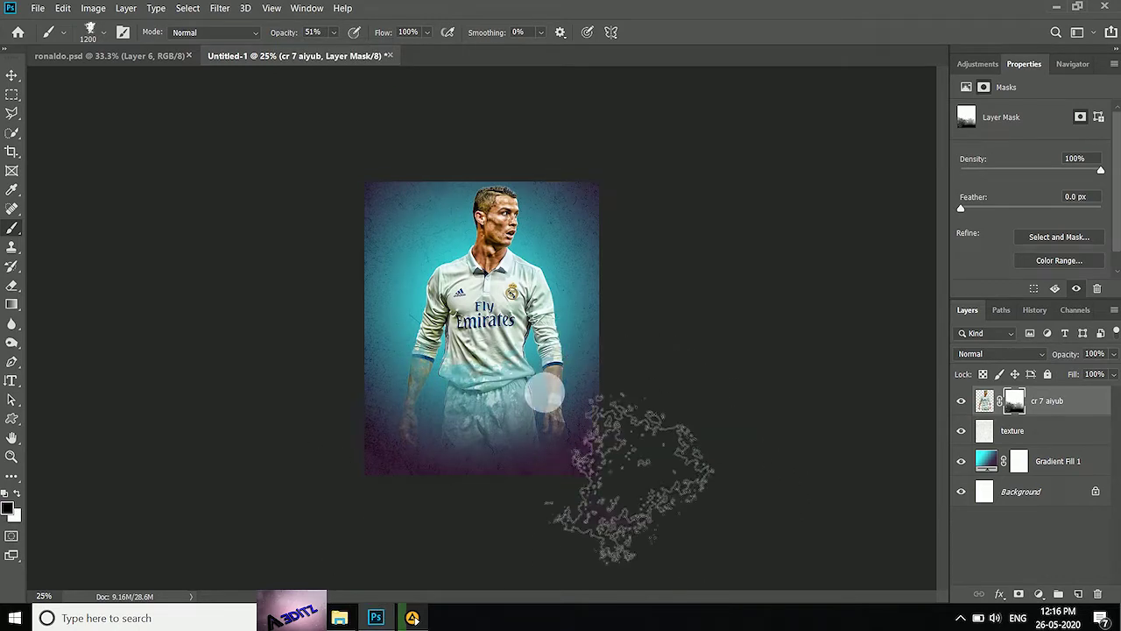
{"action": "left_click_drag", "start_coordinate": [447, 395], "coordinate": [380, 448]}
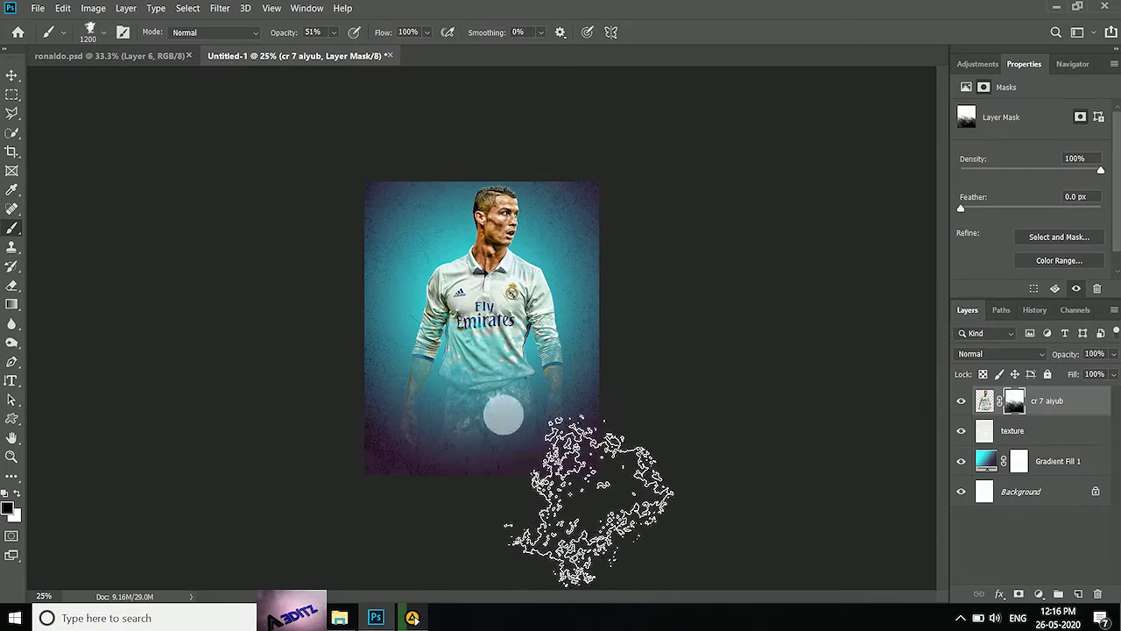
{"action": "left_click_drag", "start_coordinate": [321, 54], "coordinate": [317, 51]}
{"action": "left_click", "coordinate": [96, 39]}
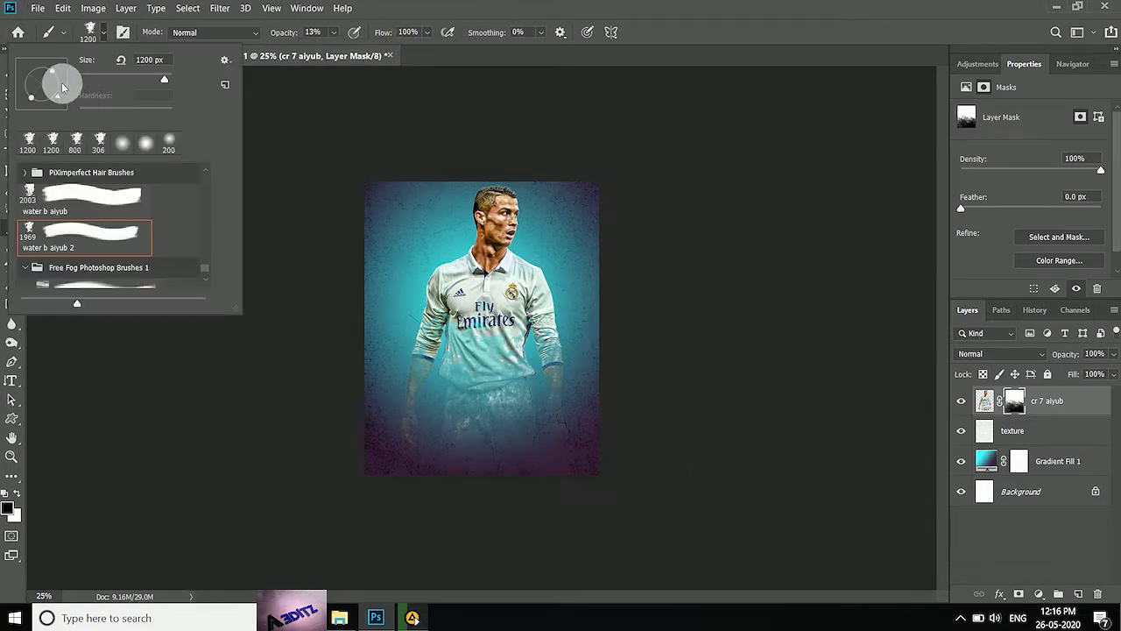
{"action": "left_click", "coordinate": [532, 372]}
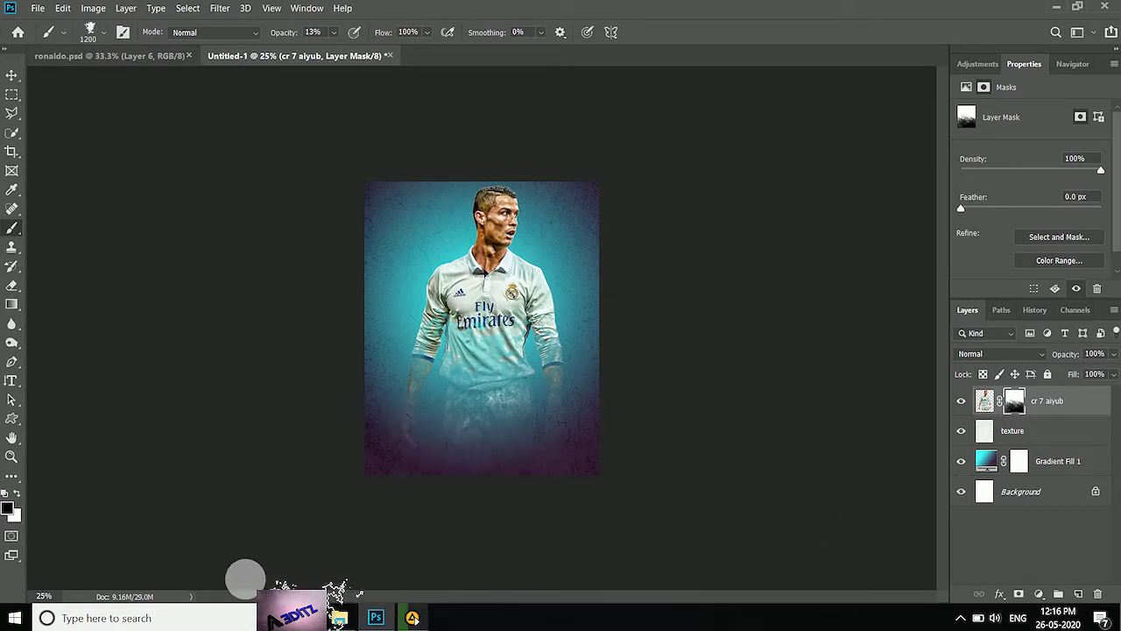
{"action": "left_click", "coordinate": [12, 76]}
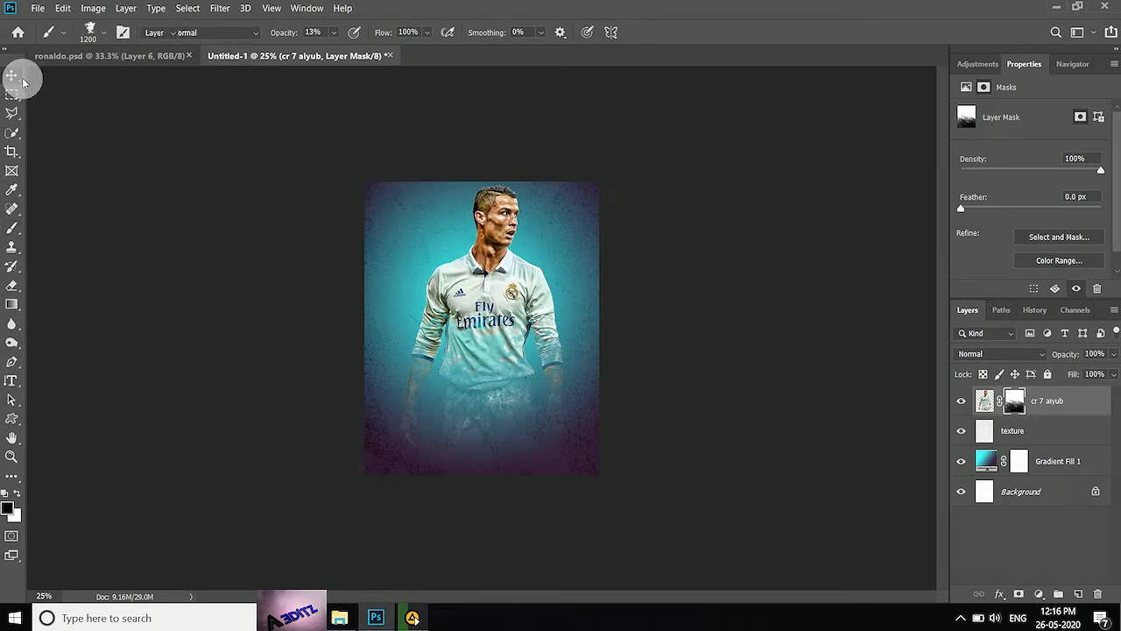
Set the portrait to Luminosity, then shrink and horizontally flip the placed Ronaldo cutout
{"action": "left_click", "coordinate": [999, 353]}
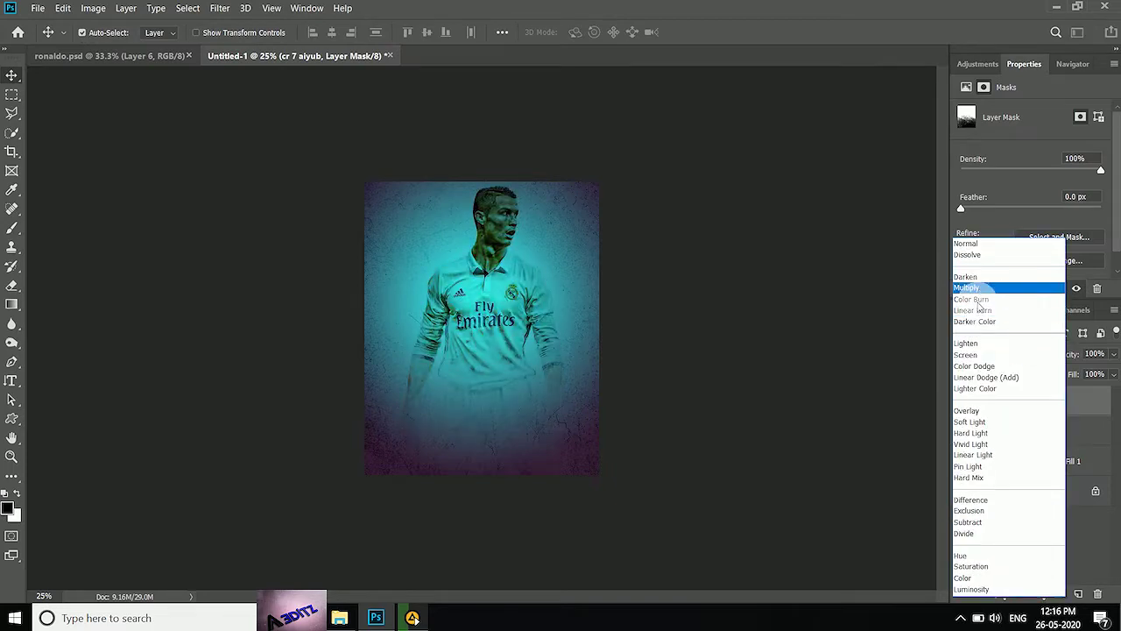
{"action": "left_click", "coordinate": [992, 592]}
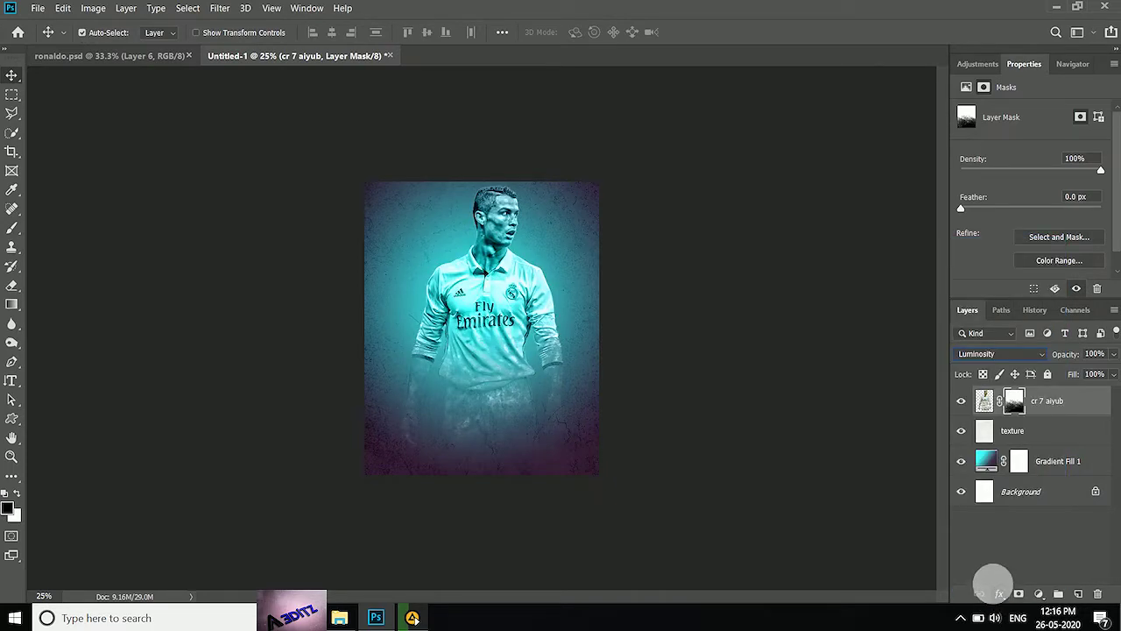
{"action": "mouse_move", "coordinate": [412, 184]}
{"action": "left_mouse_down"}
{"action": "mouse_move", "coordinate": [465, 286]}
{"action": "mouse_move", "coordinate": [447, 271]}
{"action": "left_mouse_up"}
{"action": "left_click_drag", "start_coordinate": [505, 341], "coordinate": [500, 344]}
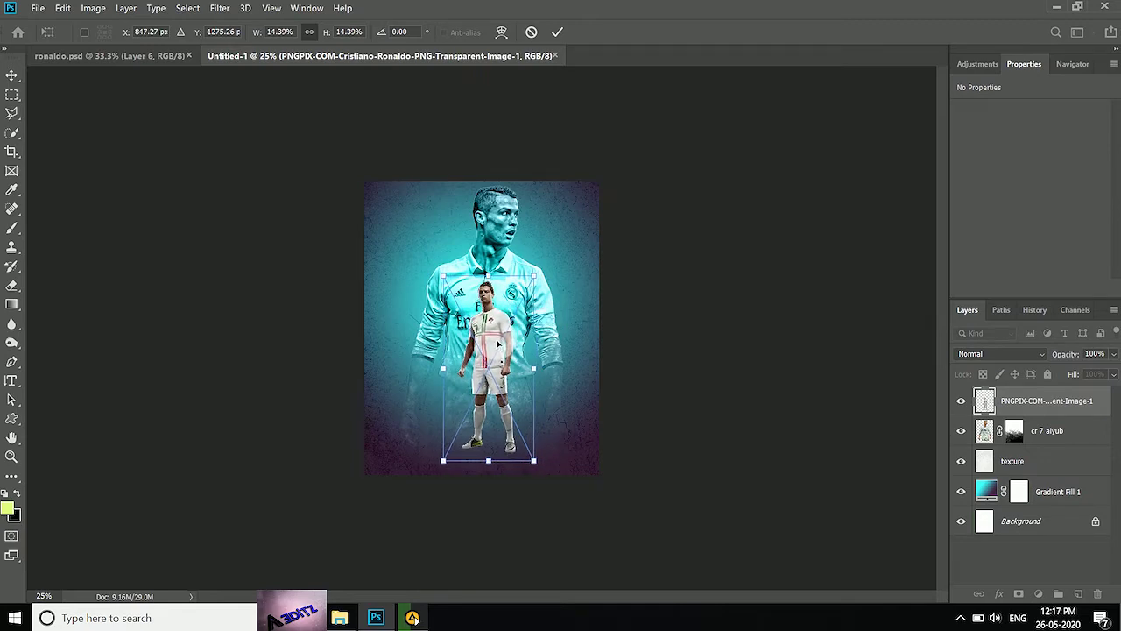
{"action": "right_click", "coordinate": [497, 344]}
{"action": "left_click", "coordinate": [558, 506]}
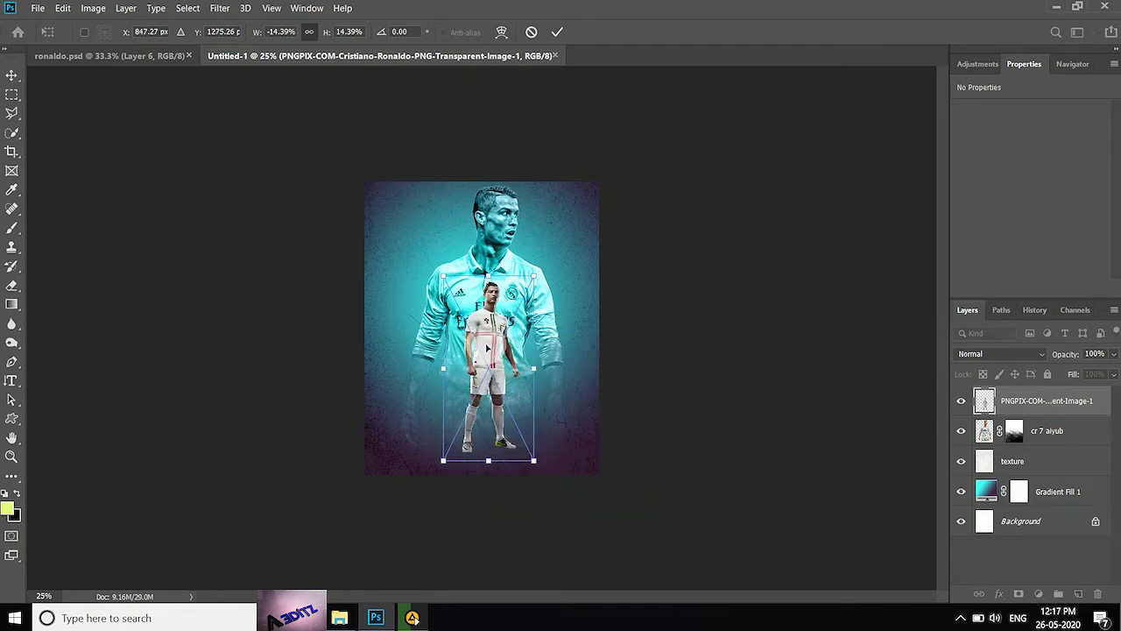
Commit the cutout and paint a soft black blob on the new layer
{"action": "left_click", "coordinate": [556, 33]}
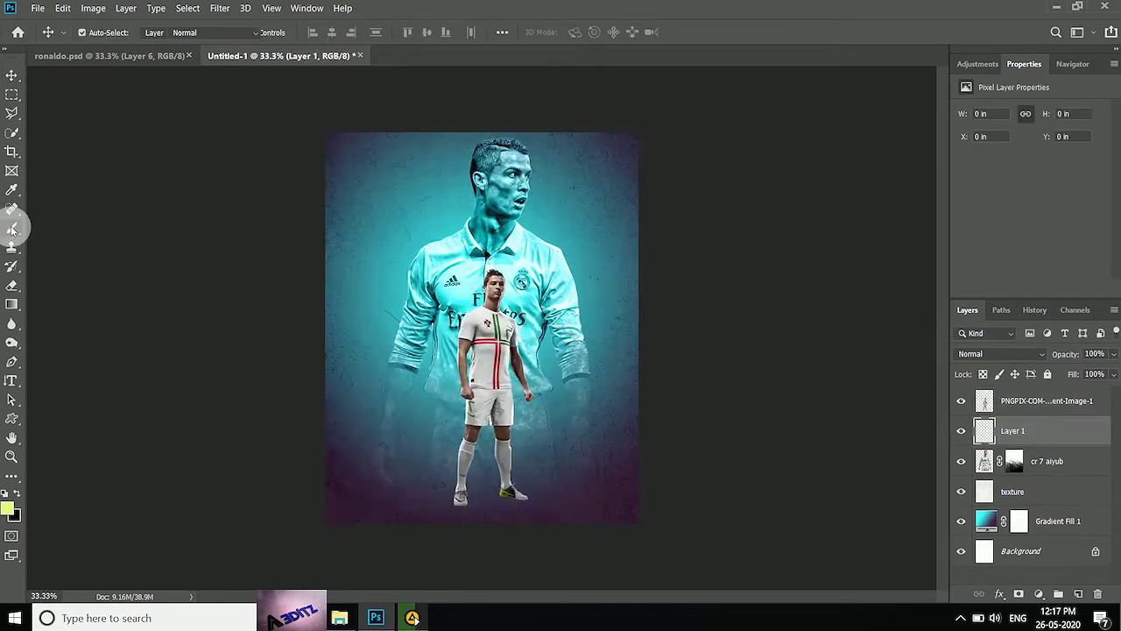
{"action": "left_click", "coordinate": [96, 32]}
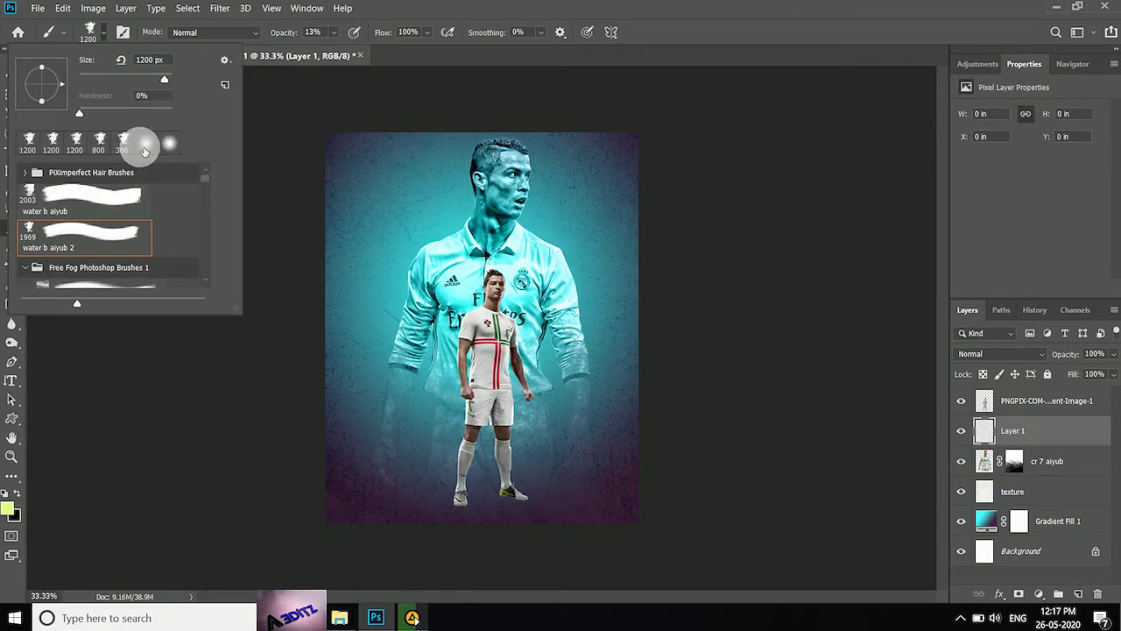
{"action": "double_click", "coordinate": [145, 152]}
{"action": "key", "text": "d"}
{"action": "left_click_drag", "start_coordinate": [273, 343], "coordinate": [580, 450]}
{"action": "left_click", "coordinate": [12, 75]}
{"action": "left_click", "coordinate": [172, 272]}
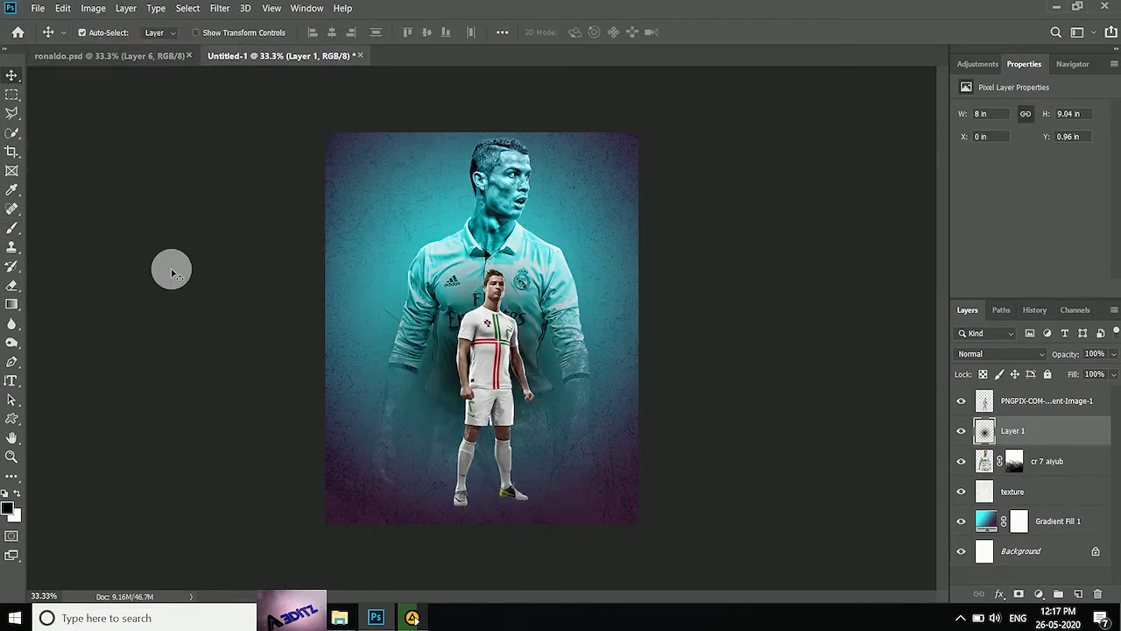
Skew and distort the blob into a flat, slanted shadow beneath the feet
{"action": "key", "text": "ctrl+t"}
{"action": "mouse_move", "coordinate": [323, 179]}
{"action": "left_mouse_down"}
{"action": "mouse_move", "coordinate": [488, 477]}
{"action": "mouse_move", "coordinate": [595, 475]}
{"action": "mouse_move", "coordinate": [498, 471]}
{"action": "left_mouse_up"}
{"action": "right_click", "coordinate": [520, 490]}
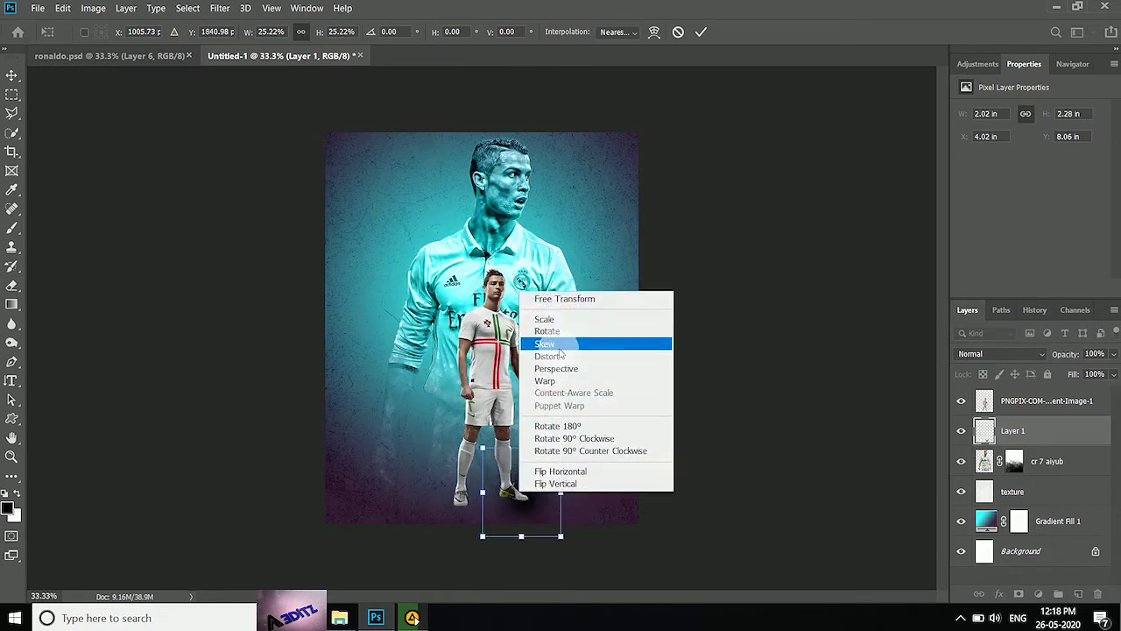
{"action": "left_click", "coordinate": [548, 551]}
{"action": "left_click_drag", "start_coordinate": [560, 536], "coordinate": [739, 500]}
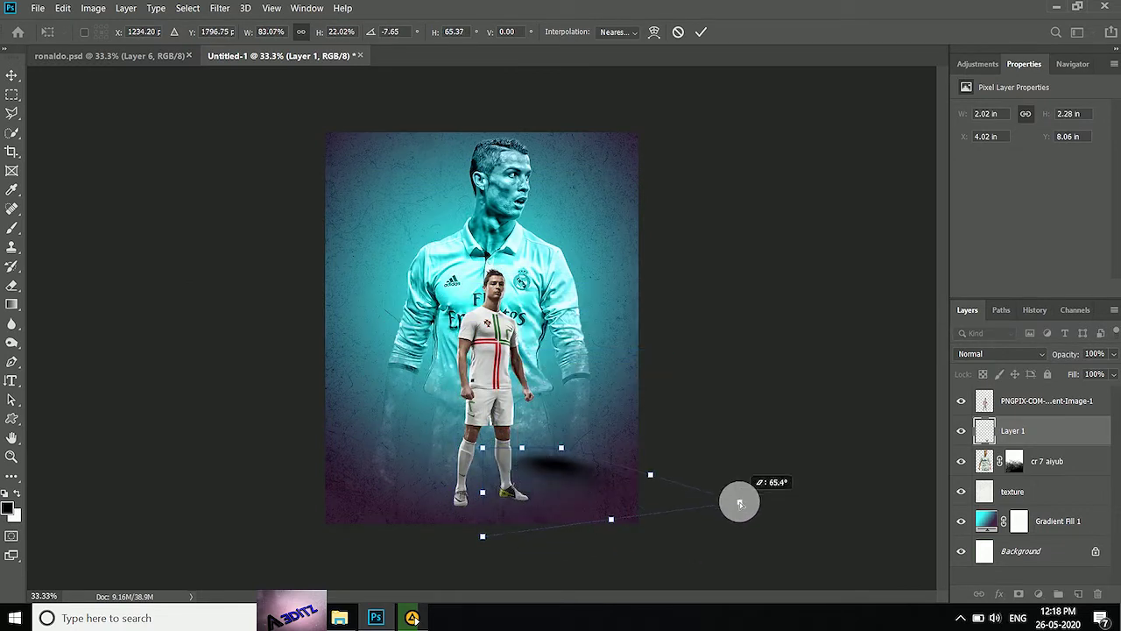
{"action": "left_click_drag", "start_coordinate": [570, 470], "coordinate": [530, 503]}
{"action": "mouse_move", "coordinate": [480, 567]}
{"action": "left_mouse_down"}
{"action": "mouse_move", "coordinate": [693, 535]}
{"action": "mouse_move", "coordinate": [711, 510]}
{"action": "left_mouse_up"}
{"action": "left_click_drag", "start_coordinate": [546, 496], "coordinate": [526, 500]}
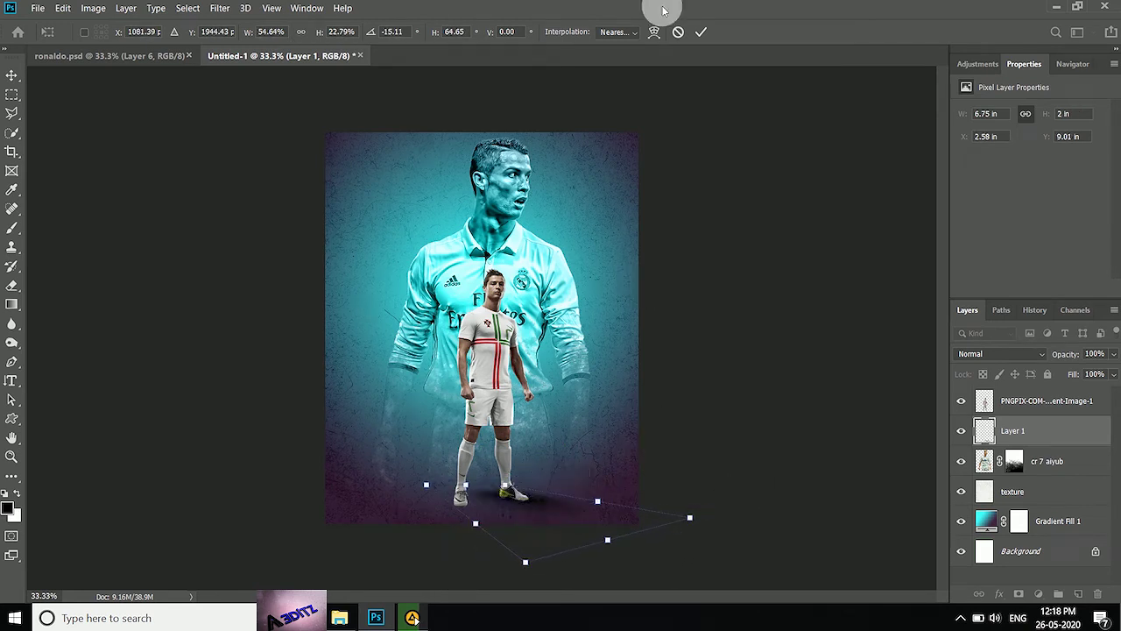
{"action": "left_click", "coordinate": [708, 35]}
Narrow the shadow from both sides and apply the resize
{"action": "key", "text": "ctrl+t"}
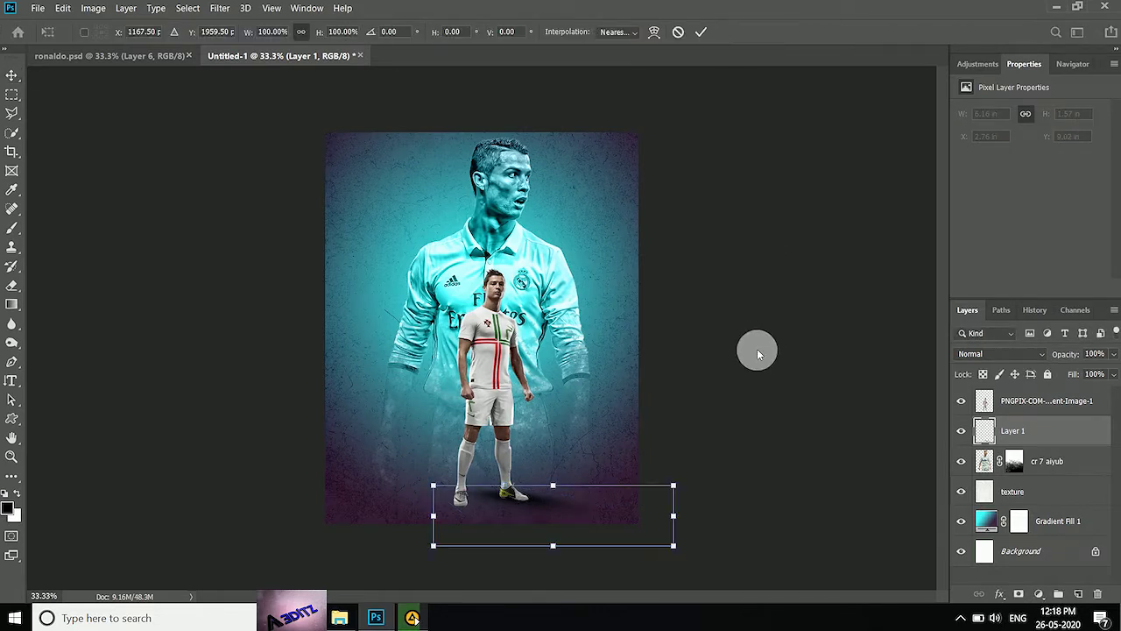
{"action": "left_click_drag", "start_coordinate": [673, 516], "coordinate": [589, 517]}
{"action": "left_click_drag", "start_coordinate": [433, 517], "coordinate": [538, 505]}
{"action": "left_click_drag", "start_coordinate": [626, 568], "coordinate": [631, 568]}
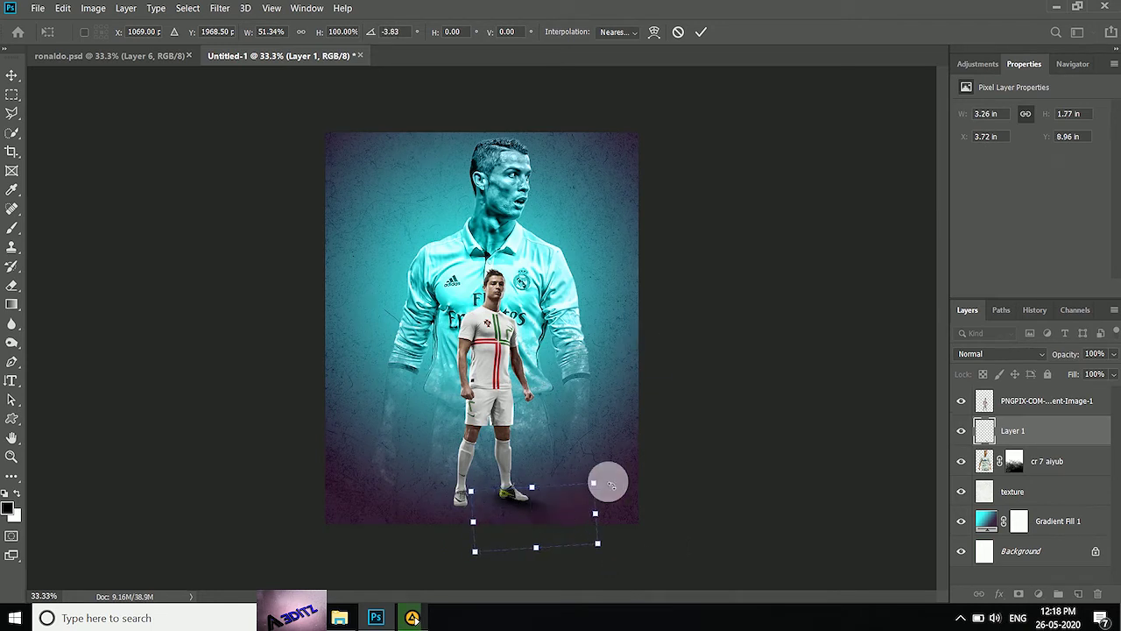
{"action": "left_click", "coordinate": [700, 31]}
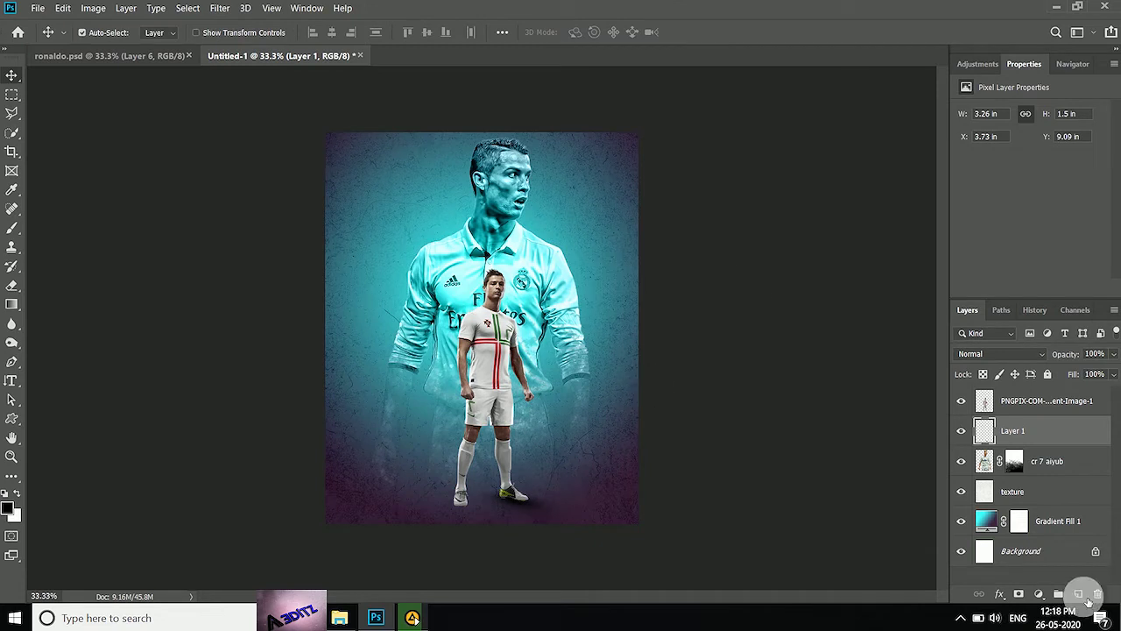
Paint a soft black dab on a new layer and distort it into a stretched shadow
{"action": "left_click", "coordinate": [1078, 594]}
{"action": "left_click", "coordinate": [11, 227]}
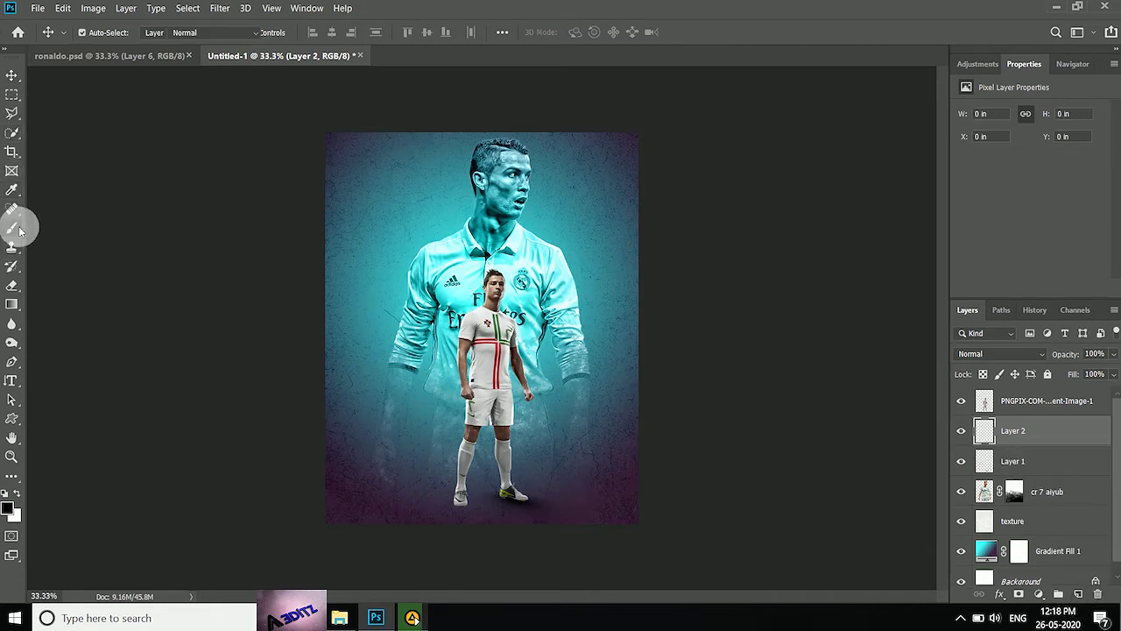
{"action": "left_click", "coordinate": [486, 307]}
{"action": "key", "text": "ctrl+t"}
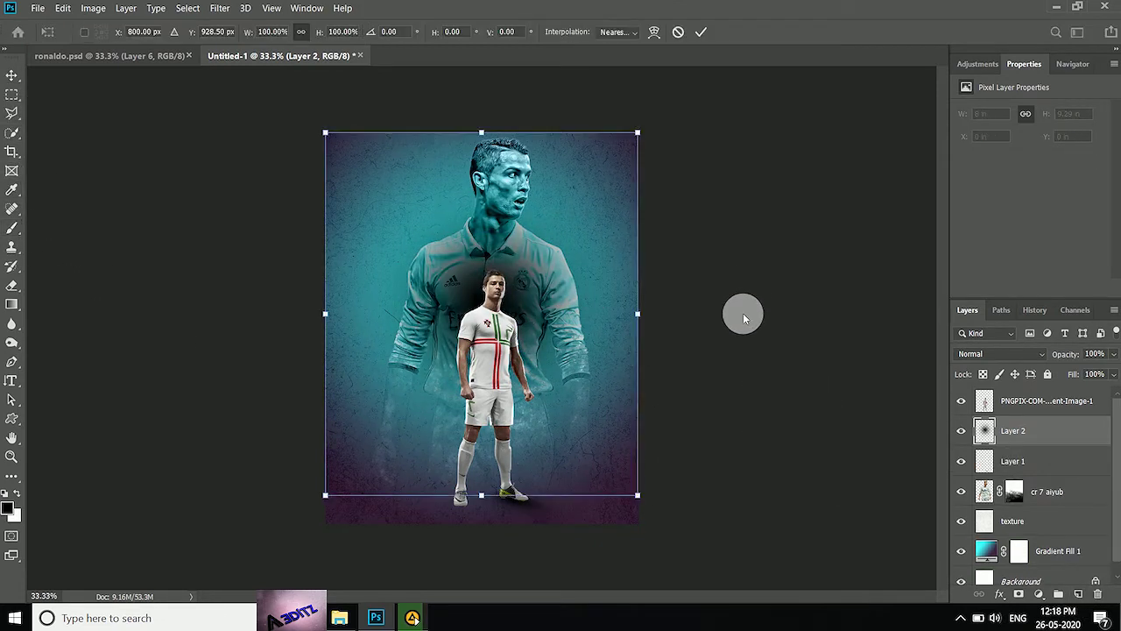
{"action": "left_click_drag", "start_coordinate": [327, 133], "coordinate": [570, 438]}
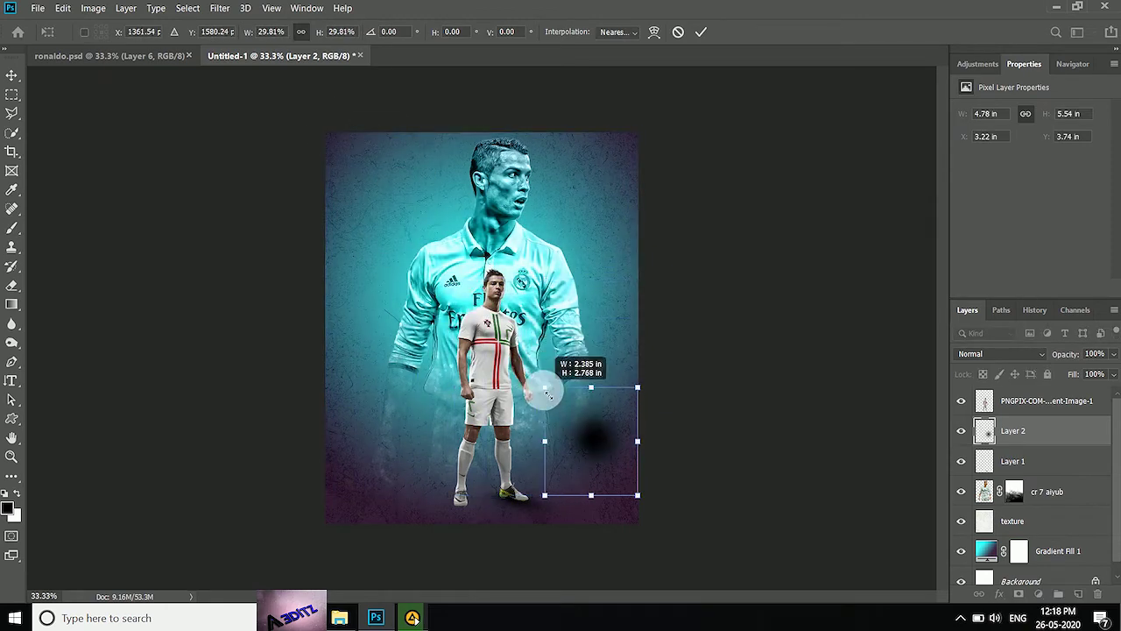
{"action": "right_click", "coordinate": [567, 442]}
{"action": "mouse_move", "coordinate": [570, 489]}
{"action": "left_mouse_down"}
{"action": "mouse_move", "coordinate": [476, 493]}
{"action": "mouse_move", "coordinate": [342, 471]}
{"action": "left_mouse_up"}
{"action": "left_click_drag", "start_coordinate": [599, 501], "coordinate": [838, 482]}
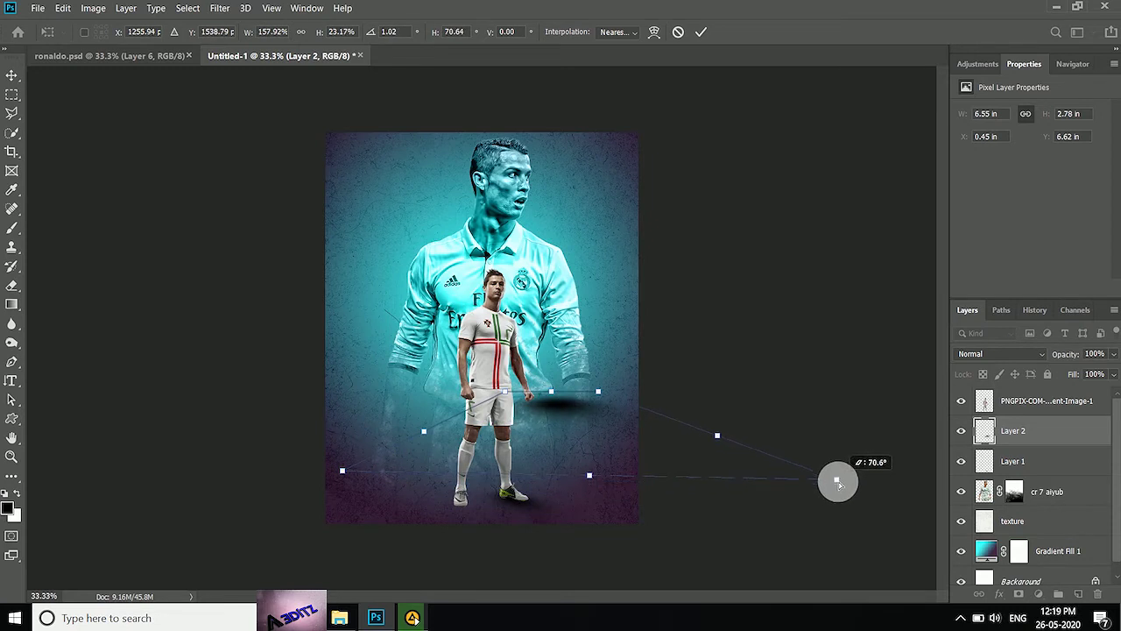
{"action": "left_click_drag", "start_coordinate": [342, 470], "coordinate": [325, 486]}
{"action": "left_click_drag", "start_coordinate": [589, 469], "coordinate": [580, 502]}
{"action": "left_click", "coordinate": [700, 32]}
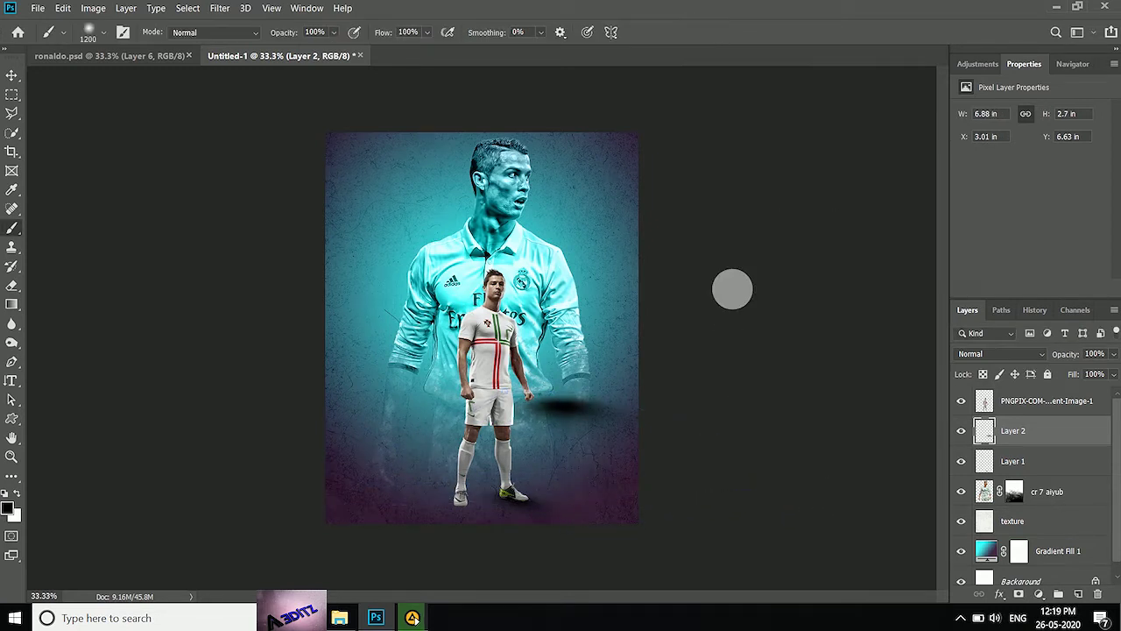
Scale the second shadow down and position it directly under the player's feet
{"action": "key", "text": "ctrl+t"}
{"action": "left_click_drag", "start_coordinate": [711, 496], "coordinate": [602, 453]}
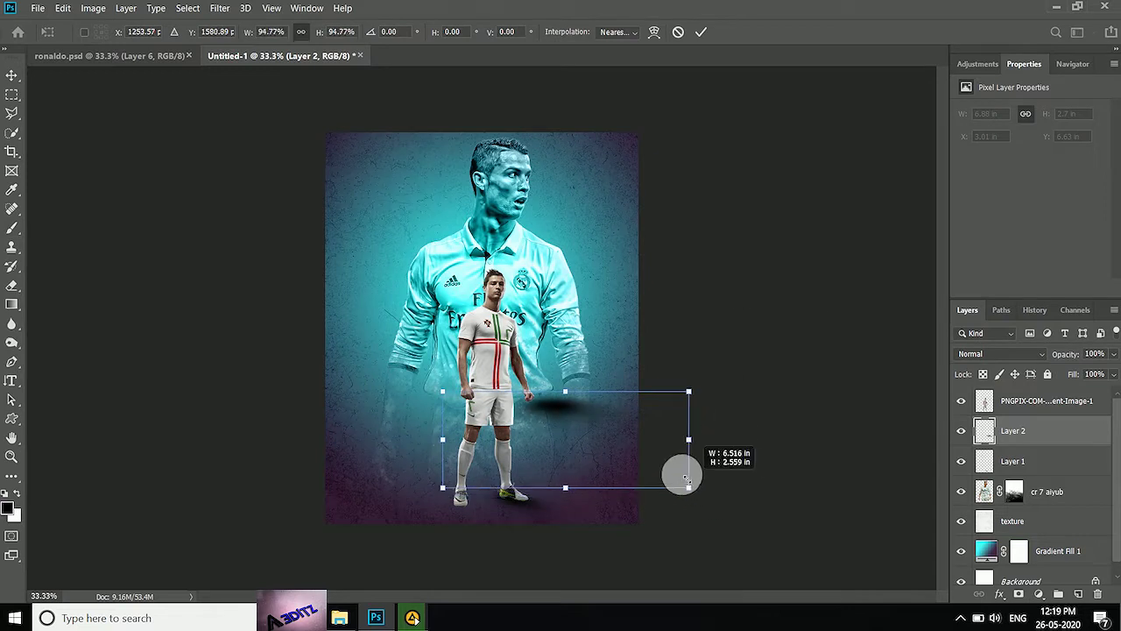
{"action": "mouse_move", "coordinate": [541, 417]}
{"action": "left_mouse_down"}
{"action": "mouse_move", "coordinate": [510, 496]}
{"action": "mouse_move", "coordinate": [484, 514]}
{"action": "left_mouse_up"}
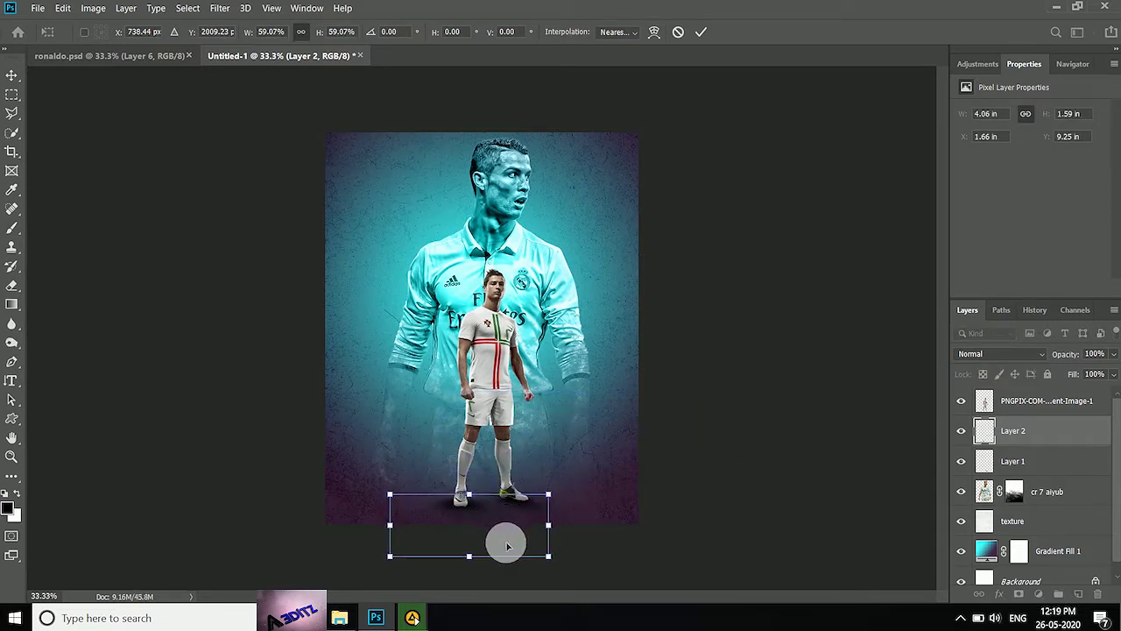
{"action": "mouse_move", "coordinate": [536, 528]}
{"action": "left_mouse_down"}
{"action": "mouse_move", "coordinate": [484, 523]}
{"action": "mouse_move", "coordinate": [464, 493]}
{"action": "mouse_move", "coordinate": [467, 513]}
{"action": "left_mouse_up"}
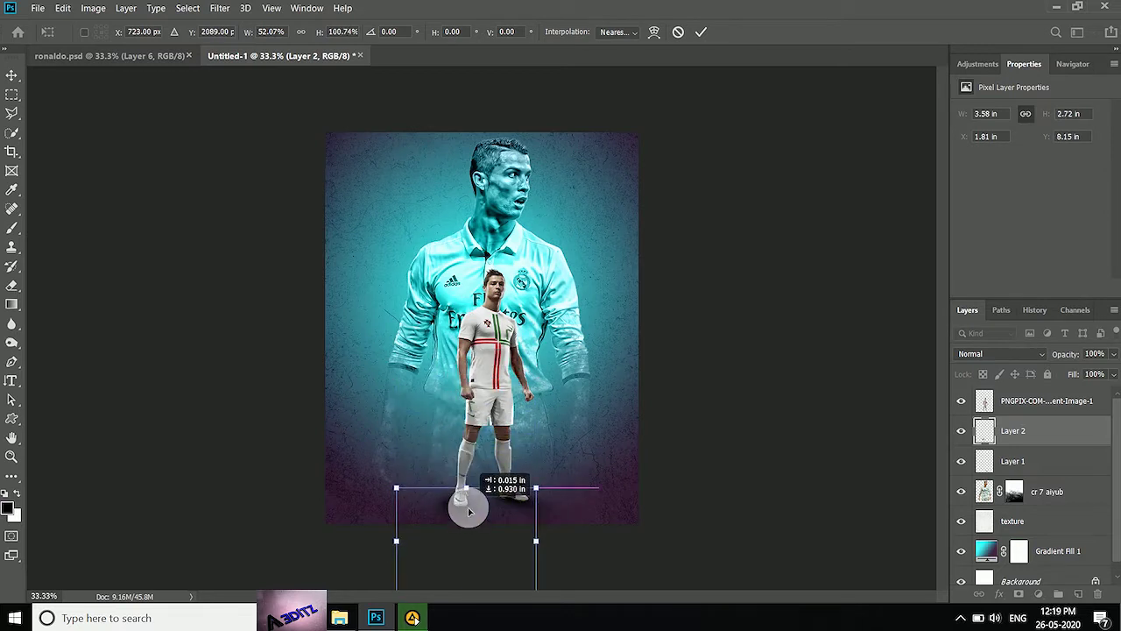
{"action": "left_click", "coordinate": [694, 34]}
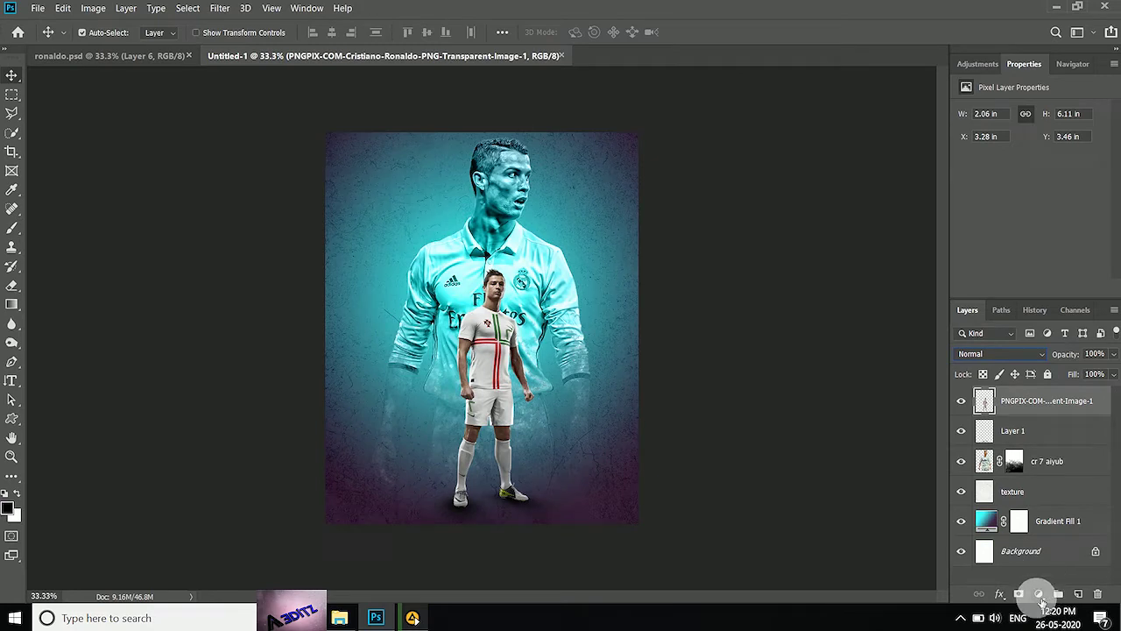
Clip a Levels adjustment with white input 224 to the cutout, then add an empty layer above
{"action": "left_click", "coordinate": [1040, 595]}
{"action": "left_click", "coordinate": [1029, 403]}
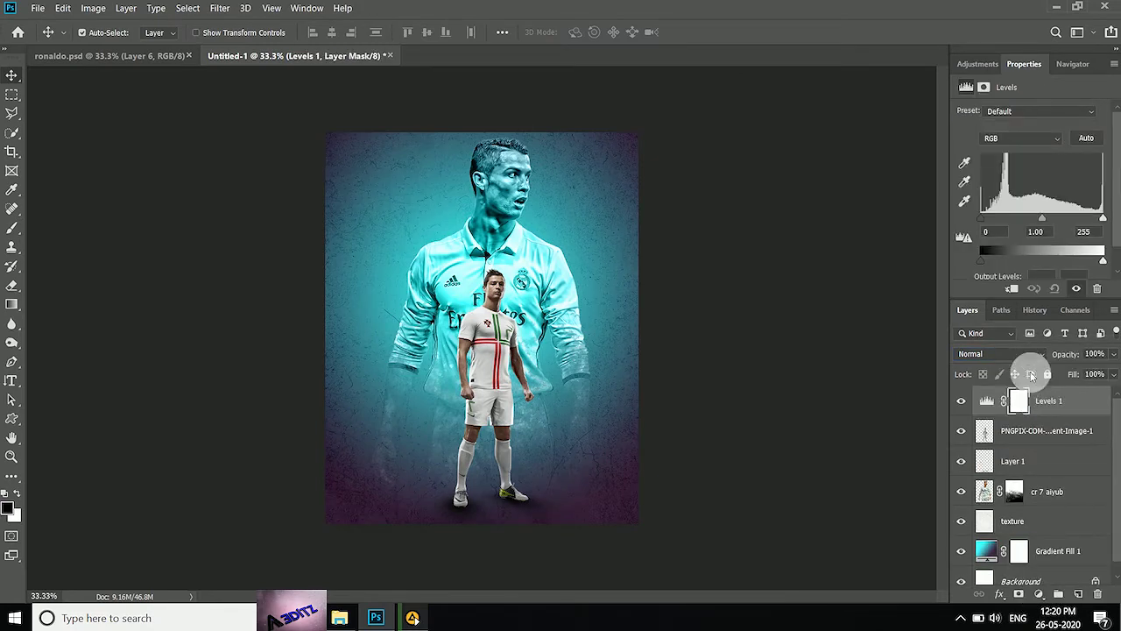
{"action": "left_click_drag", "start_coordinate": [984, 224], "coordinate": [972, 225]}
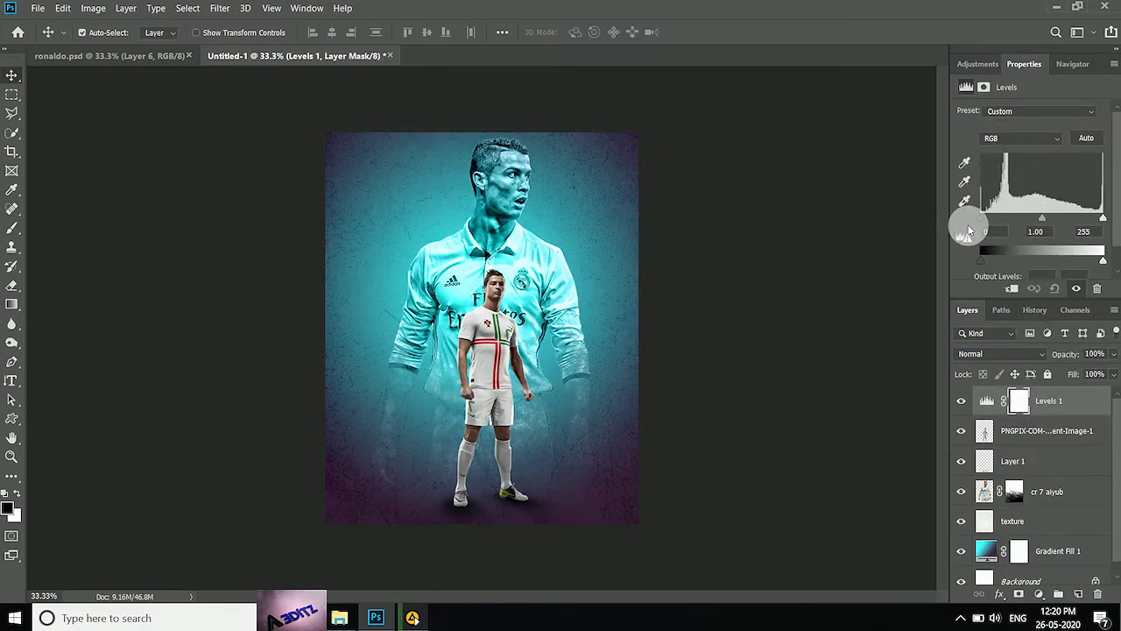
{"action": "left_click", "coordinate": [1019, 294]}
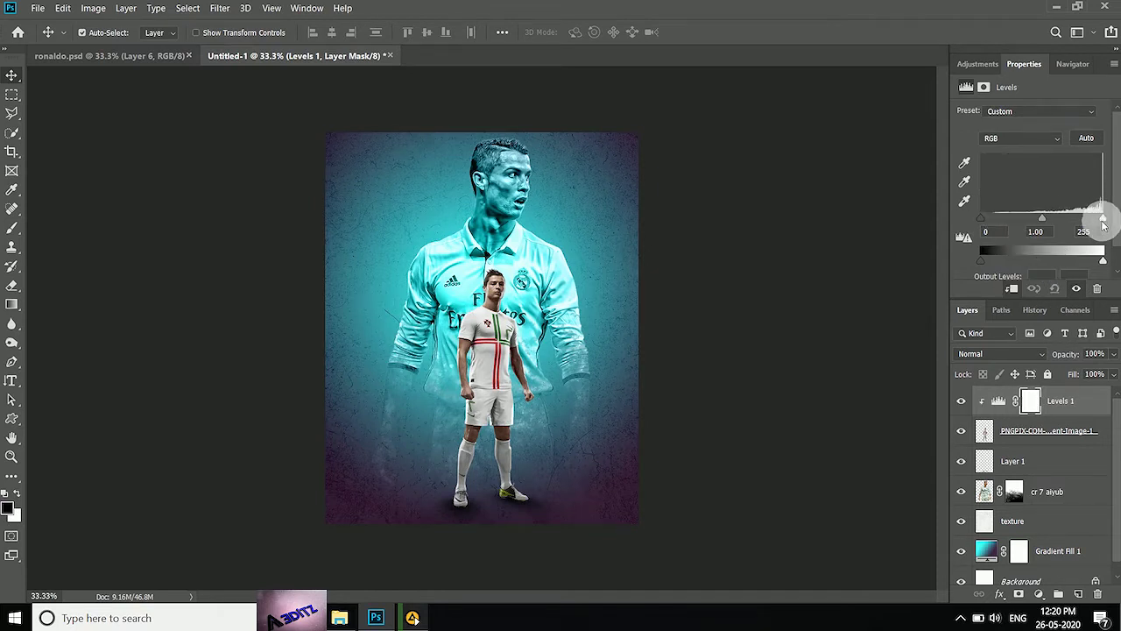
{"action": "left_click_drag", "start_coordinate": [1096, 223], "coordinate": [1083, 229]}
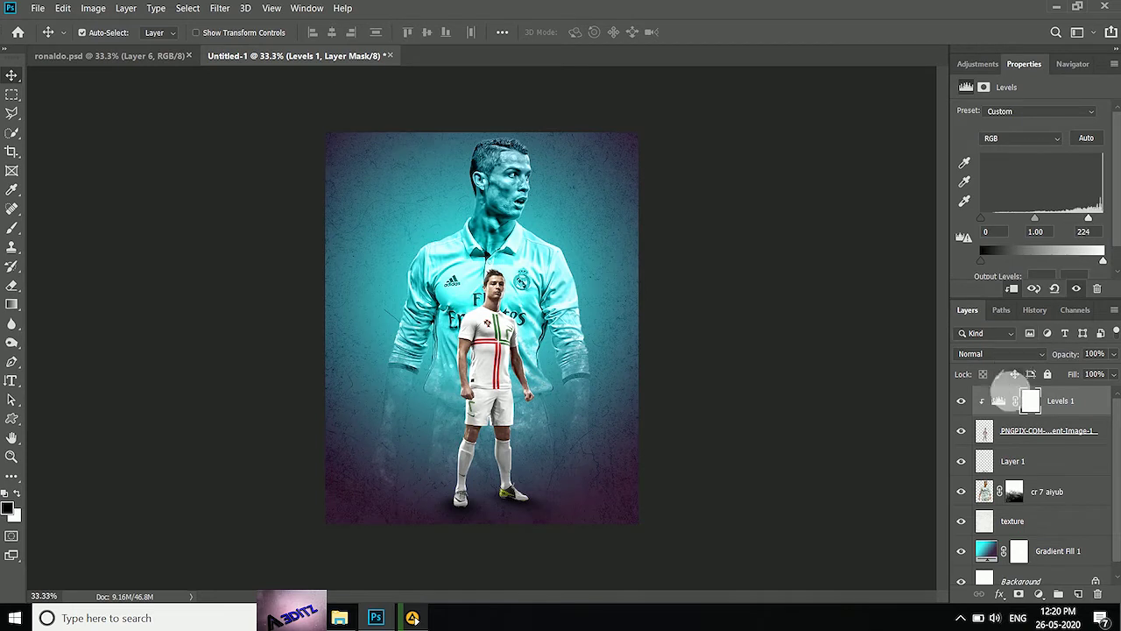
{"action": "left_click", "coordinate": [1079, 595]}
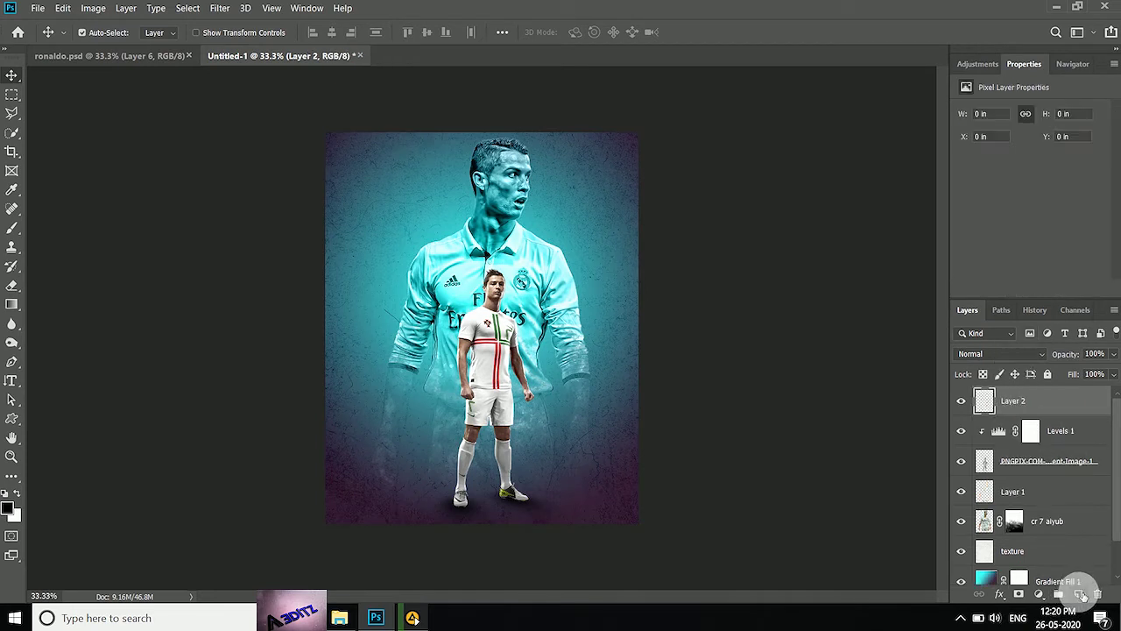
Set Layer 2 to Overlay, use a 4%, size-25 soft brush, and select the player's outline
{"action": "left_click", "coordinate": [12, 227]}
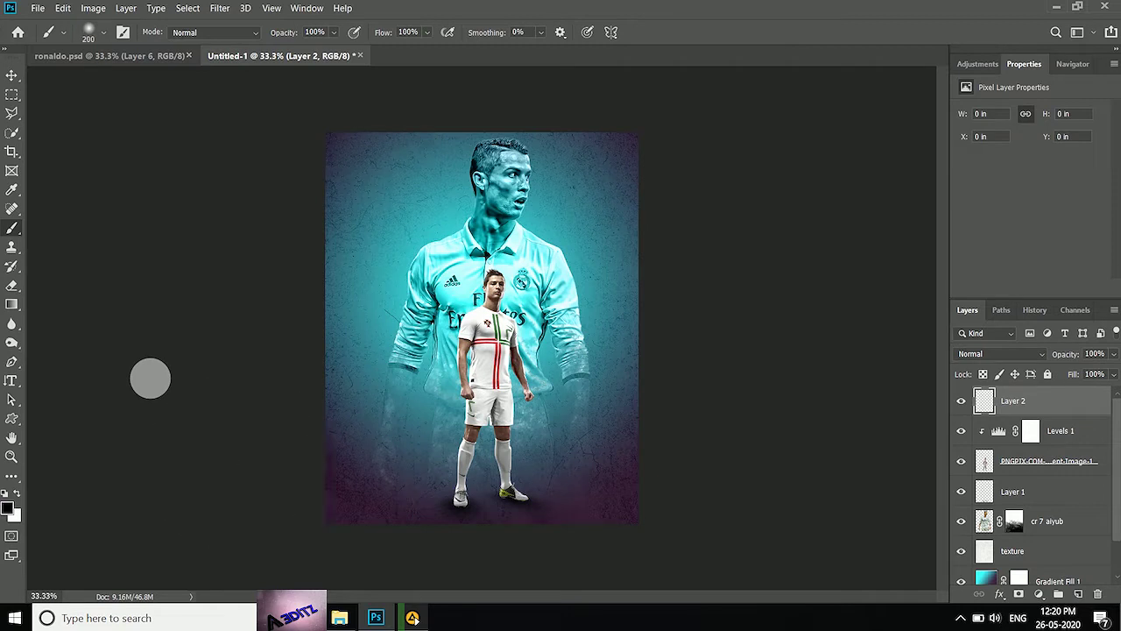
{"action": "left_click", "coordinate": [1016, 356]}
{"action": "left_click", "coordinate": [972, 390]}
{"action": "left_click", "coordinate": [285, 51]}
{"action": "key", "text": "ctrl+plus"}
{"action": "key", "text": "ctrl+plus"}
{"action": "key", "text": "ctrl+plus"}
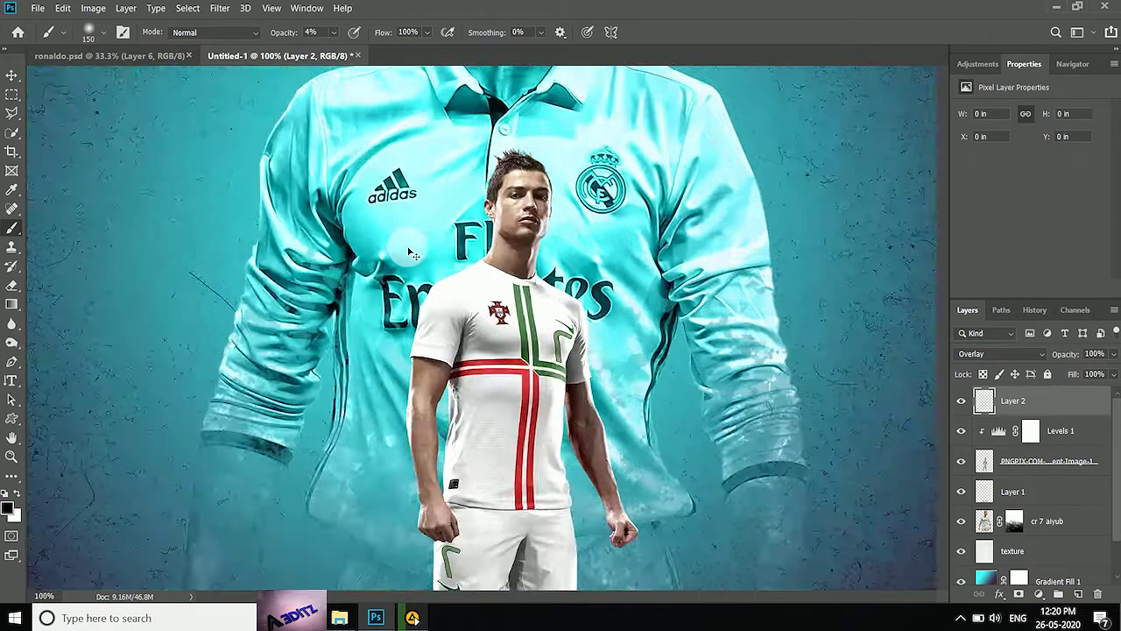
{"action": "key", "text": "ctrl+plus"}
{"action": "key", "text": "ctrl+plus"}
{"action": "scroll", "coordinate": [937, 351], "scroll_direction": "up", "scroll_amount": 3}
{"action": "scroll", "coordinate": [821, 344], "scroll_direction": "up", "scroll_amount": 2}
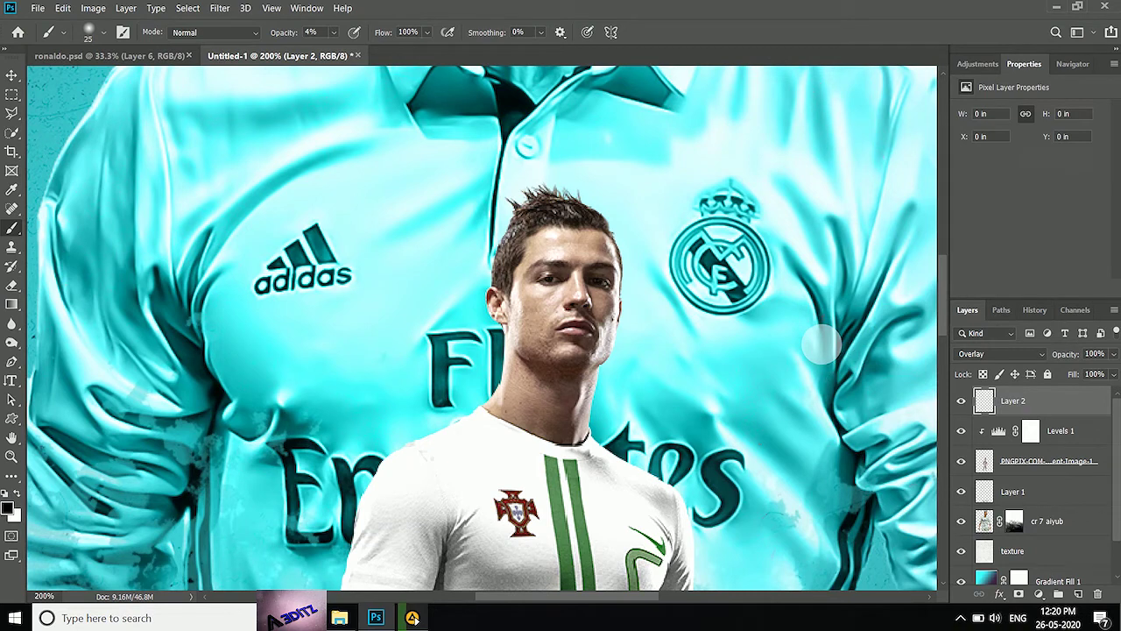
{"action": "key", "text": "bracketleft"}
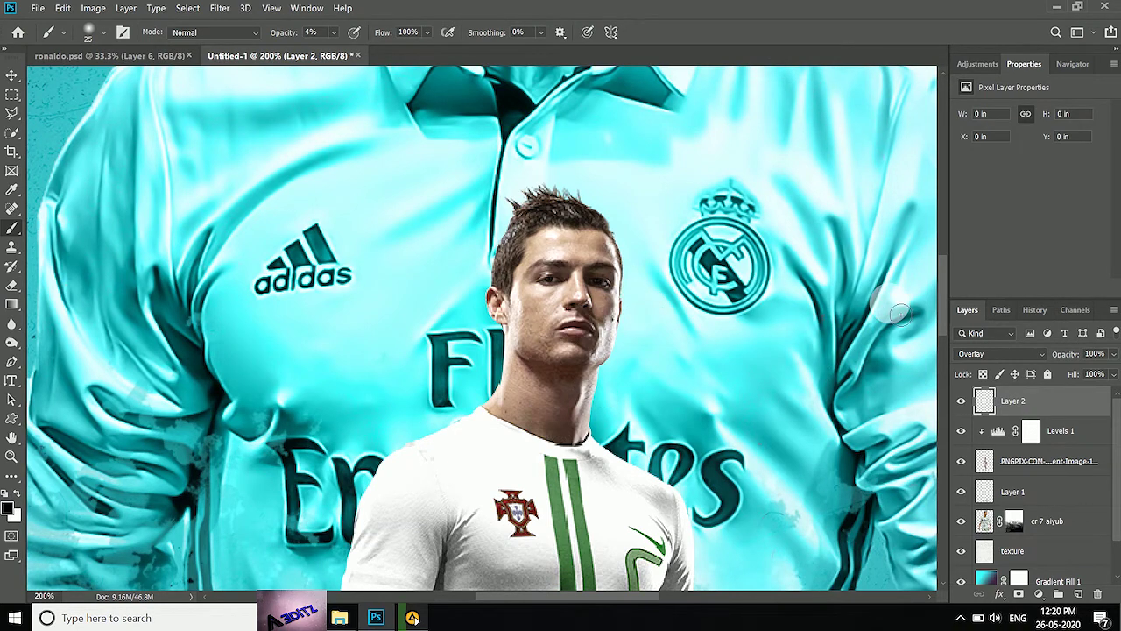
{"action": "left_click_drag", "start_coordinate": [941, 300], "coordinate": [943, 308]}
{"action": "left_click", "coordinate": [984, 463], "text": "ctrl"}
Paint faint highlights over the hair, head, chest and armpit, then raise opacity to 9%
{"action": "left_click_drag", "start_coordinate": [567, 140], "coordinate": [528, 153]}
{"action": "mouse_move", "coordinate": [508, 210]}
{"action": "left_mouse_down"}
{"action": "mouse_move", "coordinate": [575, 112]}
{"action": "mouse_move", "coordinate": [599, 156]}
{"action": "left_mouse_up"}
{"action": "left_click_drag", "start_coordinate": [643, 189], "coordinate": [570, 387]}
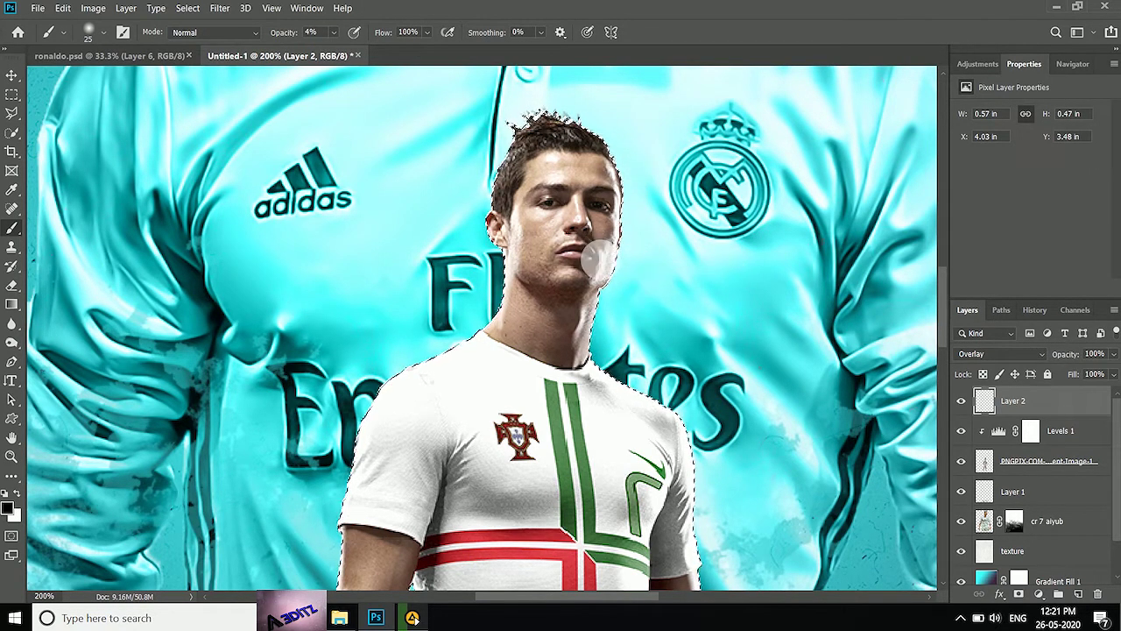
{"action": "left_click_drag", "start_coordinate": [941, 292], "coordinate": [946, 331]}
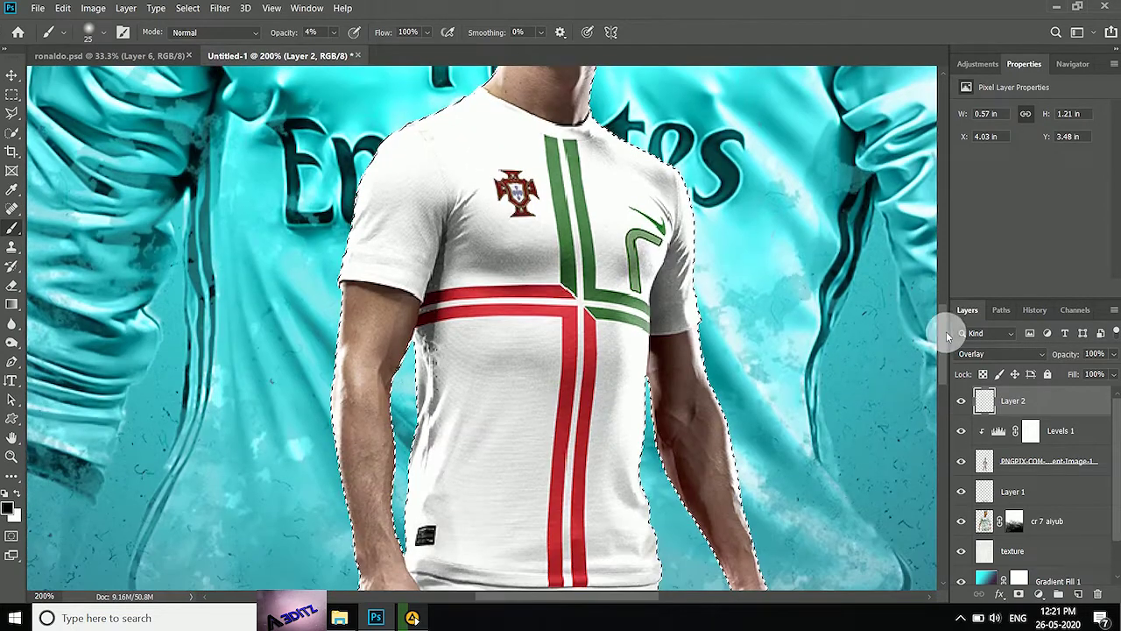
{"action": "mouse_move", "coordinate": [442, 282]}
{"action": "left_mouse_down"}
{"action": "mouse_move", "coordinate": [417, 304]}
{"action": "mouse_move", "coordinate": [388, 306]}
{"action": "mouse_move", "coordinate": [396, 346]}
{"action": "left_mouse_up"}
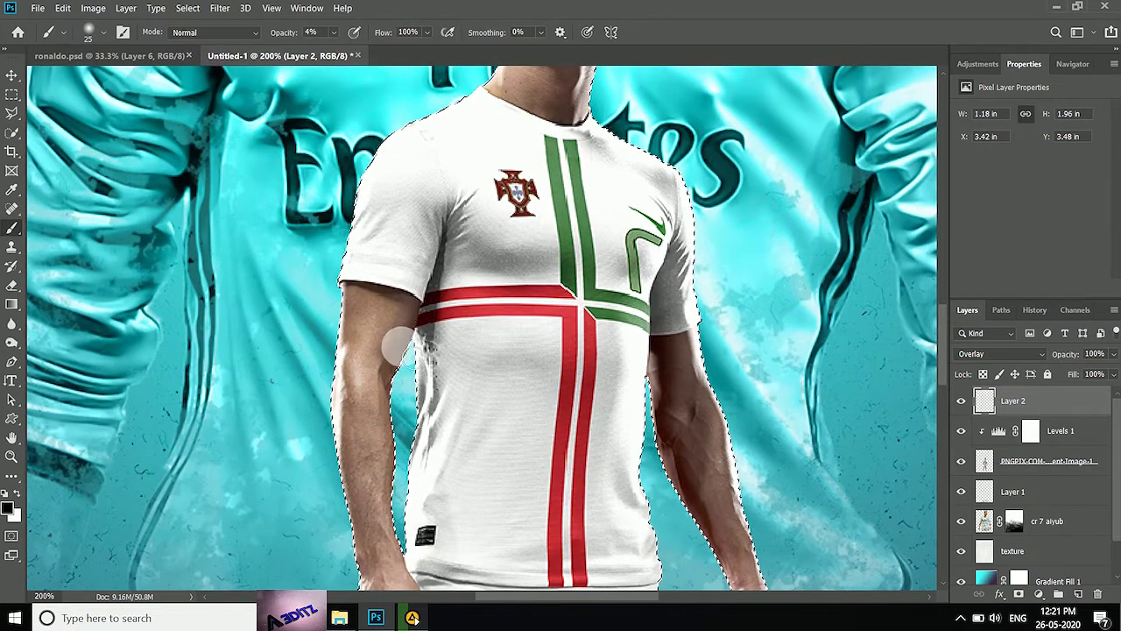
{"action": "left_click_drag", "start_coordinate": [667, 386], "coordinate": [658, 354]}
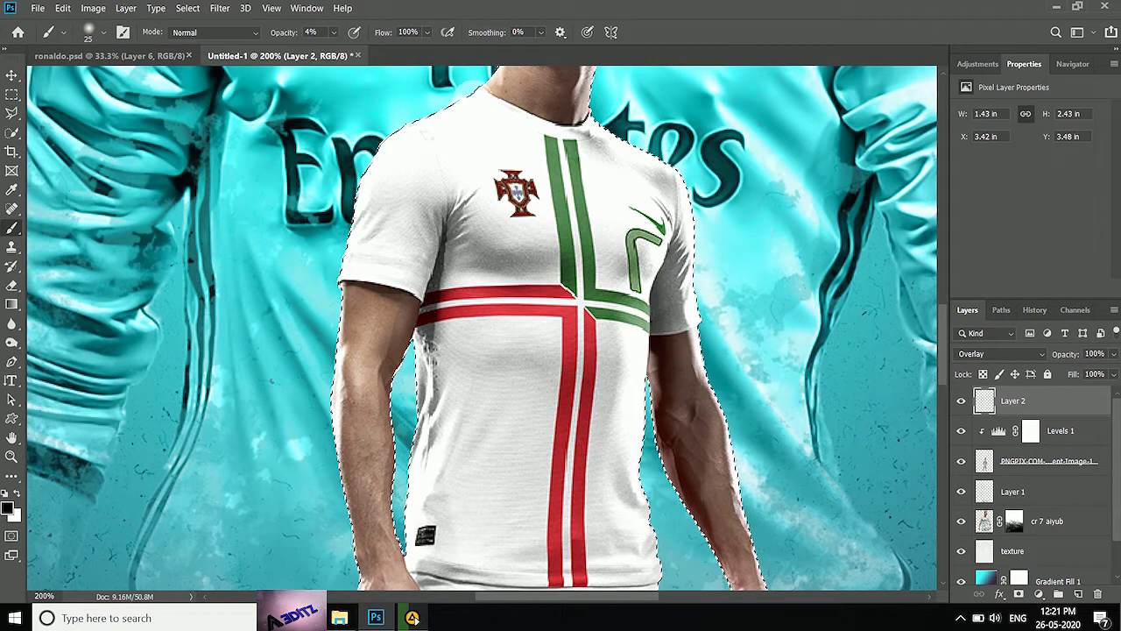
{"action": "left_click", "coordinate": [333, 33]}
{"action": "left_click_drag", "start_coordinate": [336, 49], "coordinate": [340, 49]}
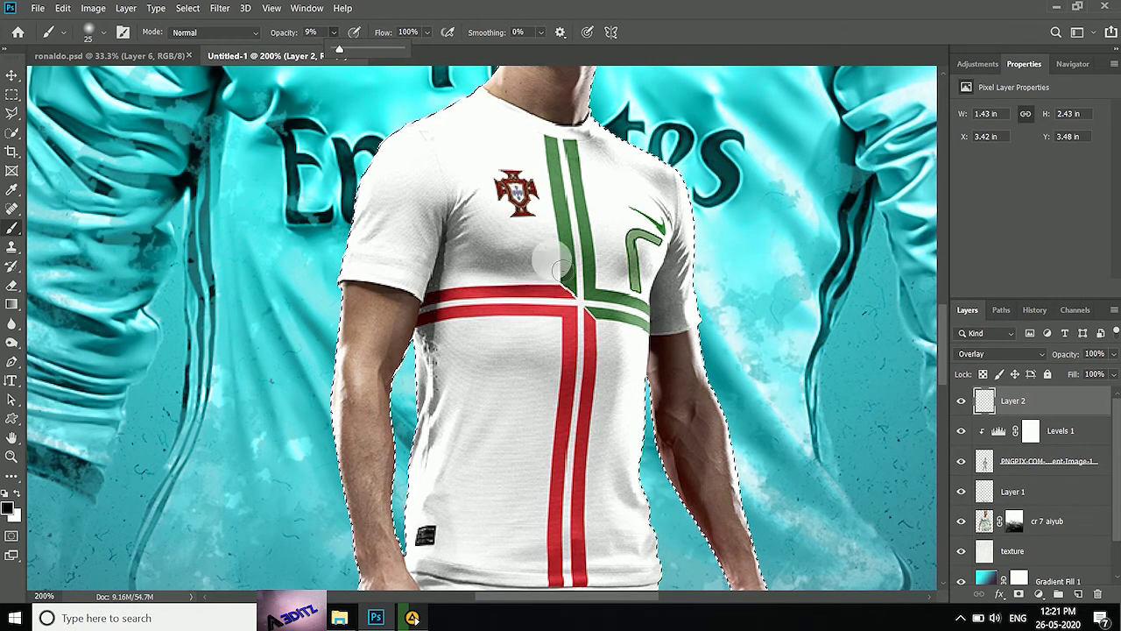
{"action": "left_click", "coordinate": [553, 261]}
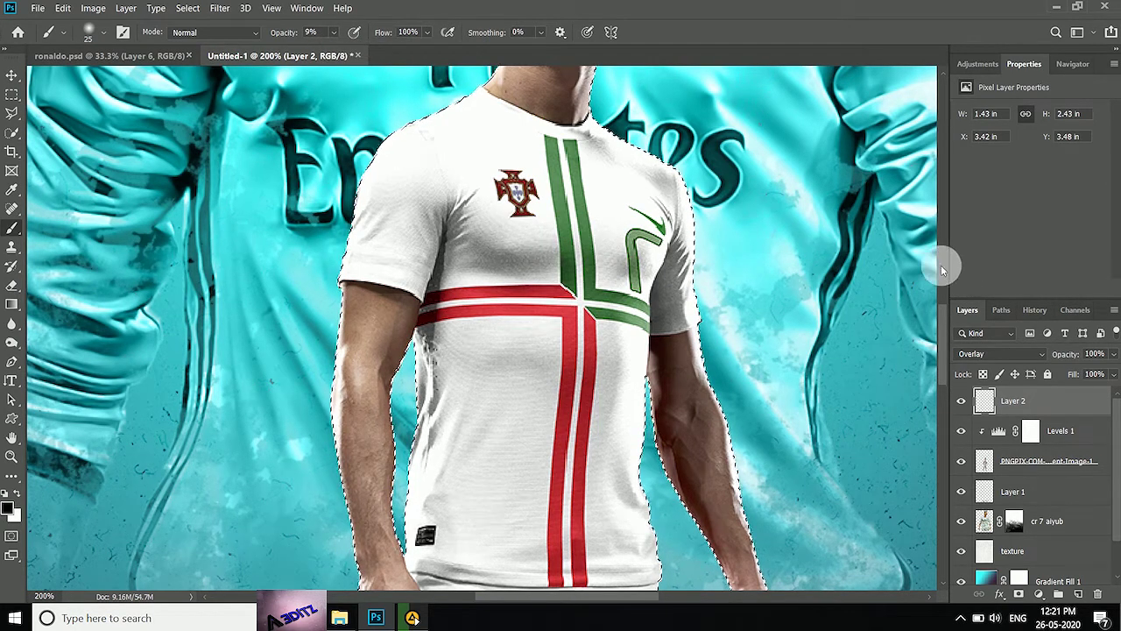
Brush white highlights down the right sock onto the boot
{"action": "scroll", "coordinate": [937, 324], "scroll_direction": "down", "scroll_amount": 3}
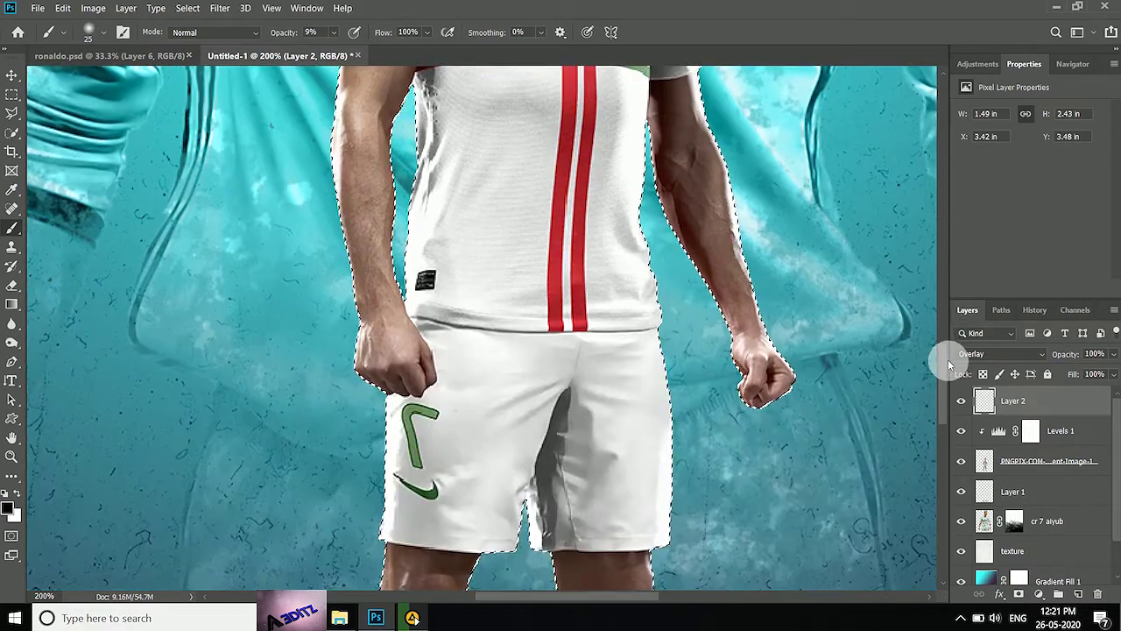
{"action": "scroll", "coordinate": [948, 364], "scroll_direction": "down", "scroll_amount": 2}
{"action": "left_click_drag", "start_coordinate": [465, 492], "coordinate": [490, 433]}
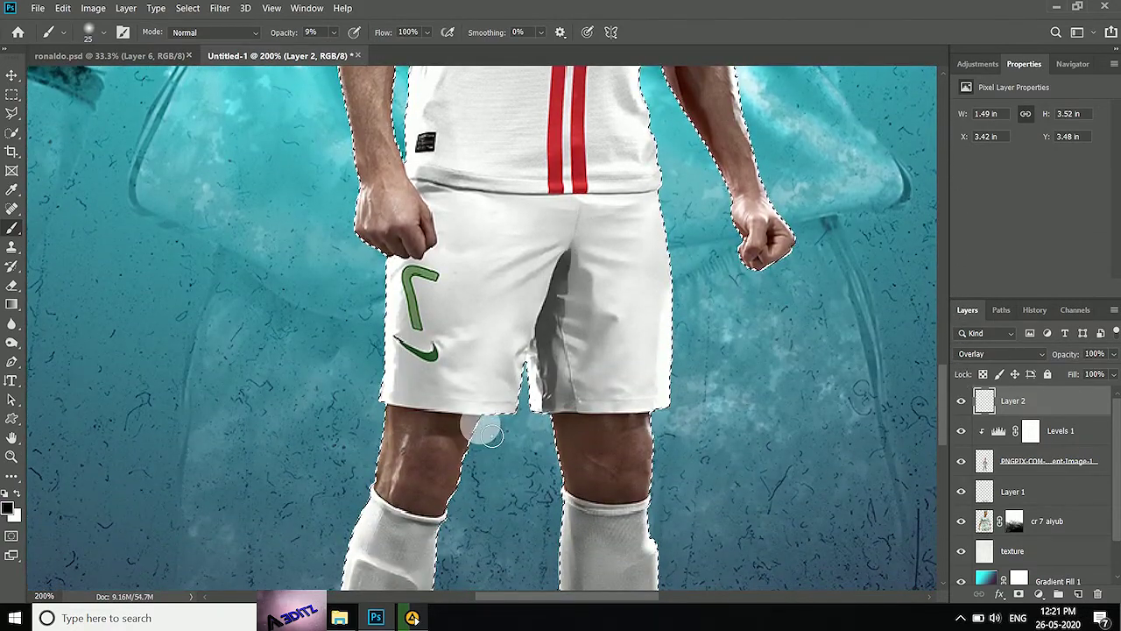
{"action": "scroll", "coordinate": [940, 422], "scroll_direction": "down", "scroll_amount": 4}
{"action": "mouse_move", "coordinate": [576, 162]}
{"action": "left_mouse_down"}
{"action": "mouse_move", "coordinate": [585, 259]}
{"action": "mouse_move", "coordinate": [625, 325]}
{"action": "mouse_move", "coordinate": [376, 238]}
{"action": "mouse_move", "coordinate": [408, 271]}
{"action": "mouse_move", "coordinate": [359, 499]}
{"action": "left_mouse_up"}
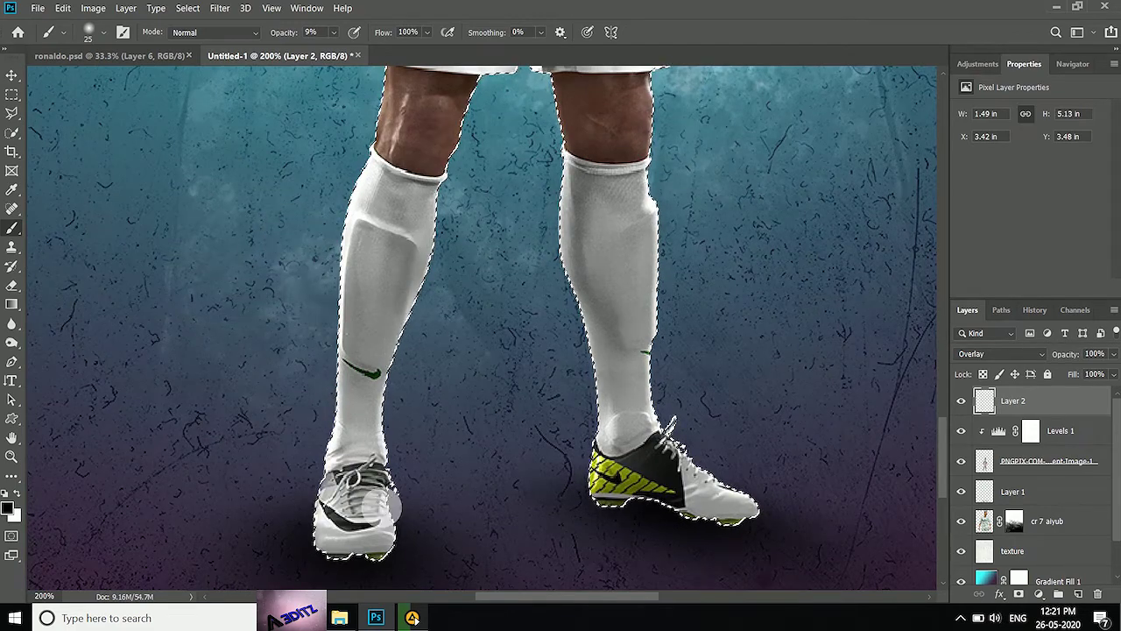
{"action": "left_click_drag", "start_coordinate": [617, 491], "coordinate": [603, 390]}
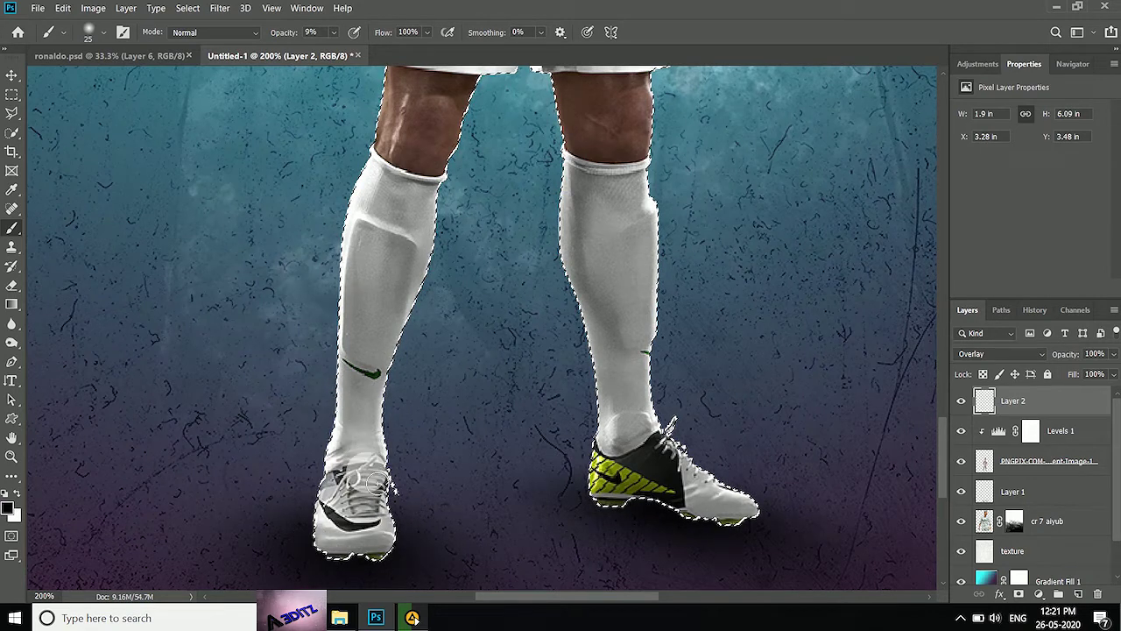
{"action": "left_click", "coordinate": [17, 493]}
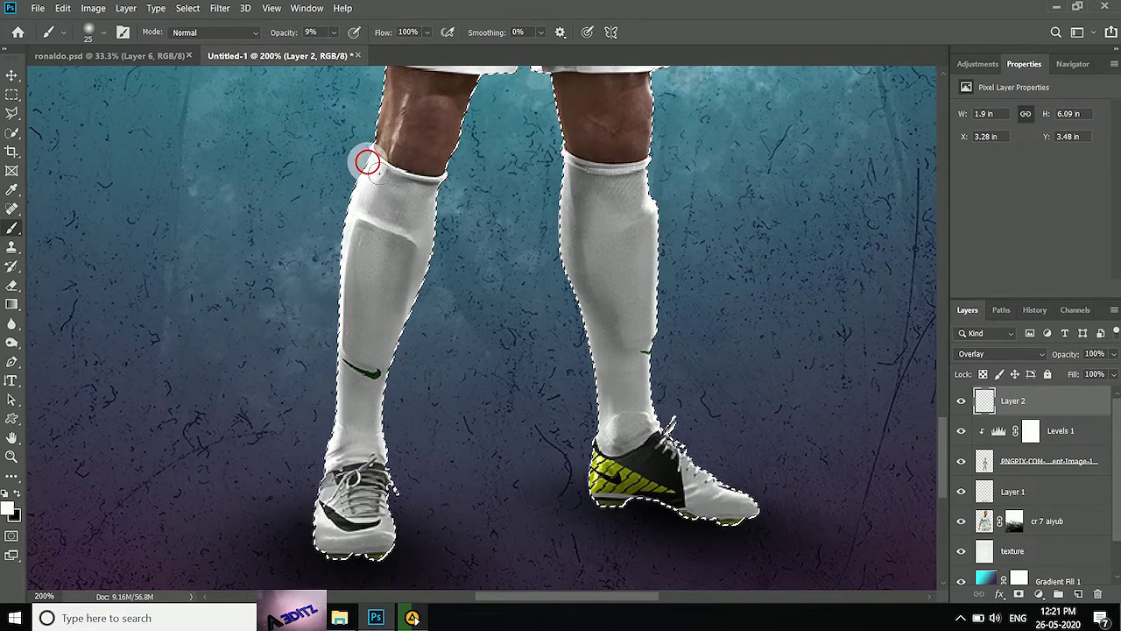
{"action": "left_click_drag", "start_coordinate": [594, 184], "coordinate": [648, 429]}
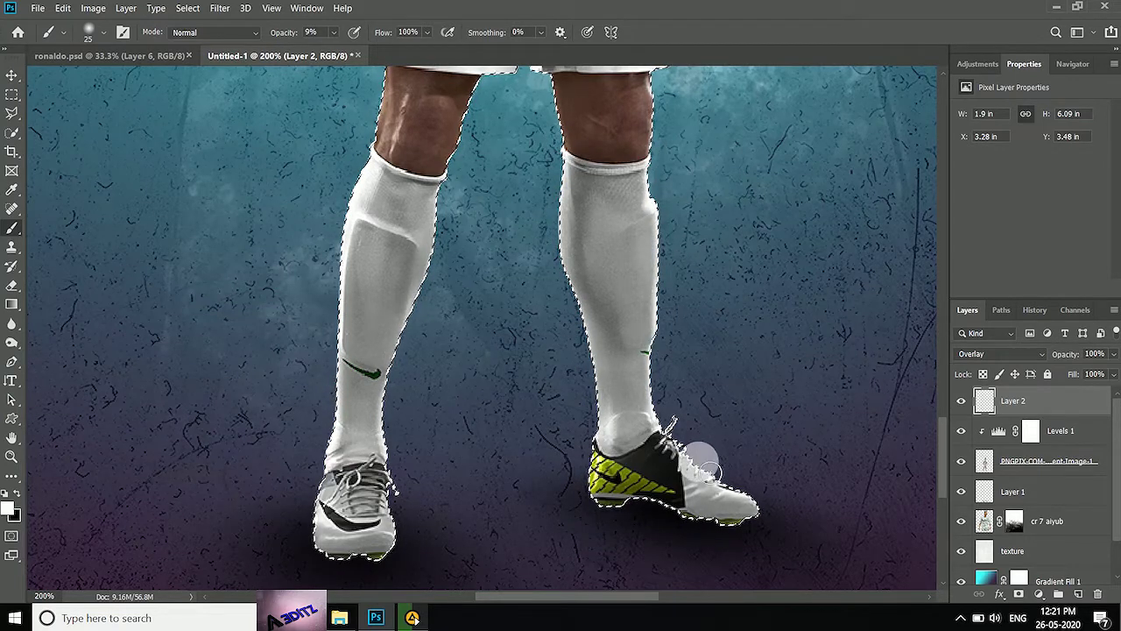
Lighten the left knee, left sock, both arm edges and the left side of the hair
{"action": "scroll", "coordinate": [942, 430], "scroll_direction": "up", "scroll_amount": 3}
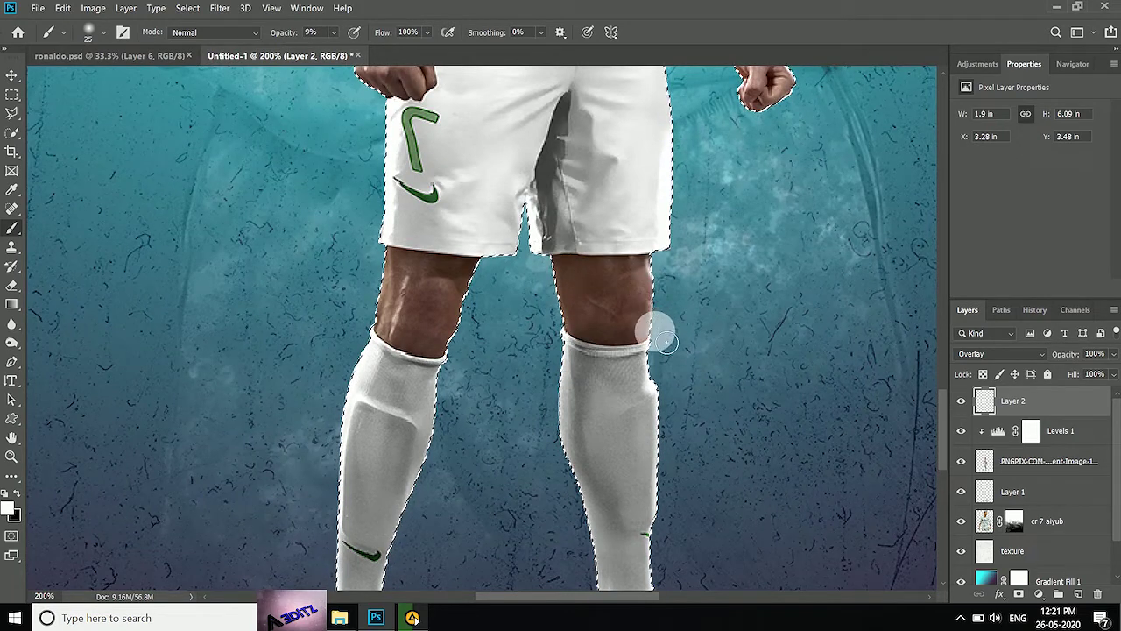
{"action": "mouse_move", "coordinate": [399, 306]}
{"action": "left_mouse_down"}
{"action": "mouse_move", "coordinate": [468, 302]}
{"action": "mouse_move", "coordinate": [403, 262]}
{"action": "mouse_move", "coordinate": [485, 263]}
{"action": "left_mouse_up"}
{"action": "left_click_drag", "start_coordinate": [398, 351], "coordinate": [420, 429]}
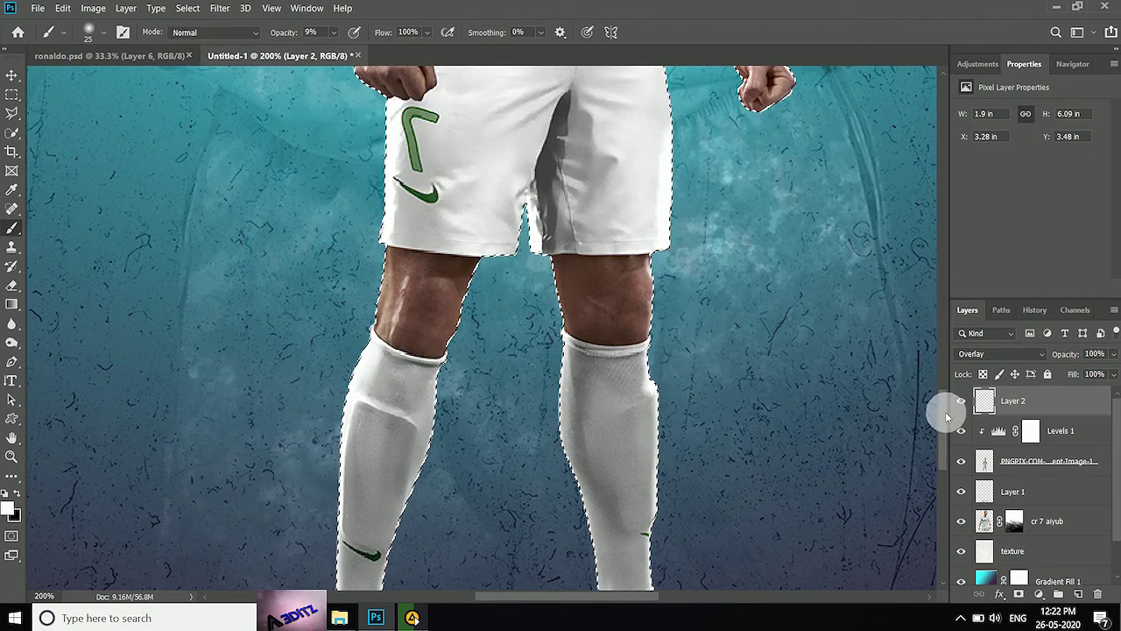
{"action": "scroll", "coordinate": [946, 412], "scroll_direction": "up", "scroll_amount": 5}
{"action": "scroll", "coordinate": [955, 367], "scroll_direction": "up", "scroll_amount": 2}
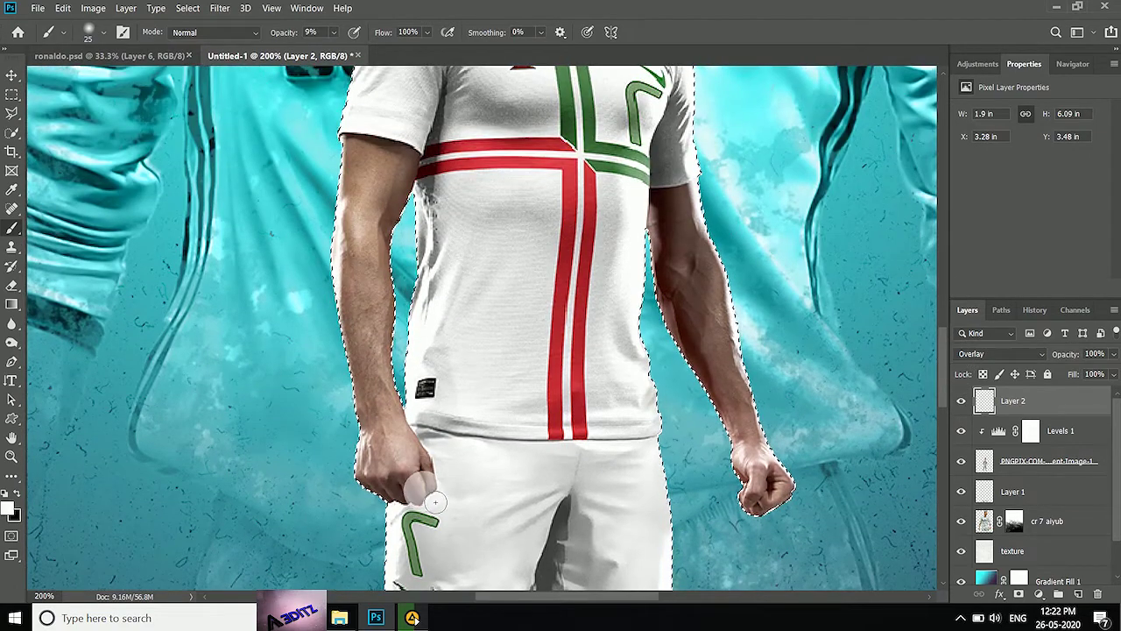
{"action": "left_click_drag", "start_coordinate": [394, 320], "coordinate": [339, 131]}
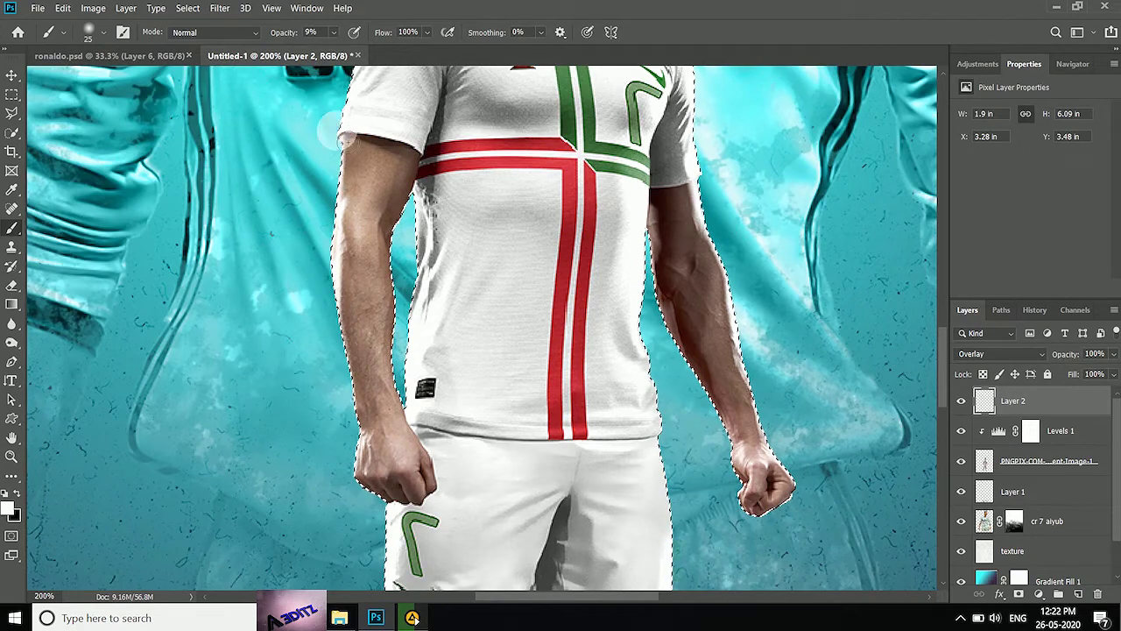
{"action": "left_click_drag", "start_coordinate": [701, 198], "coordinate": [785, 487]}
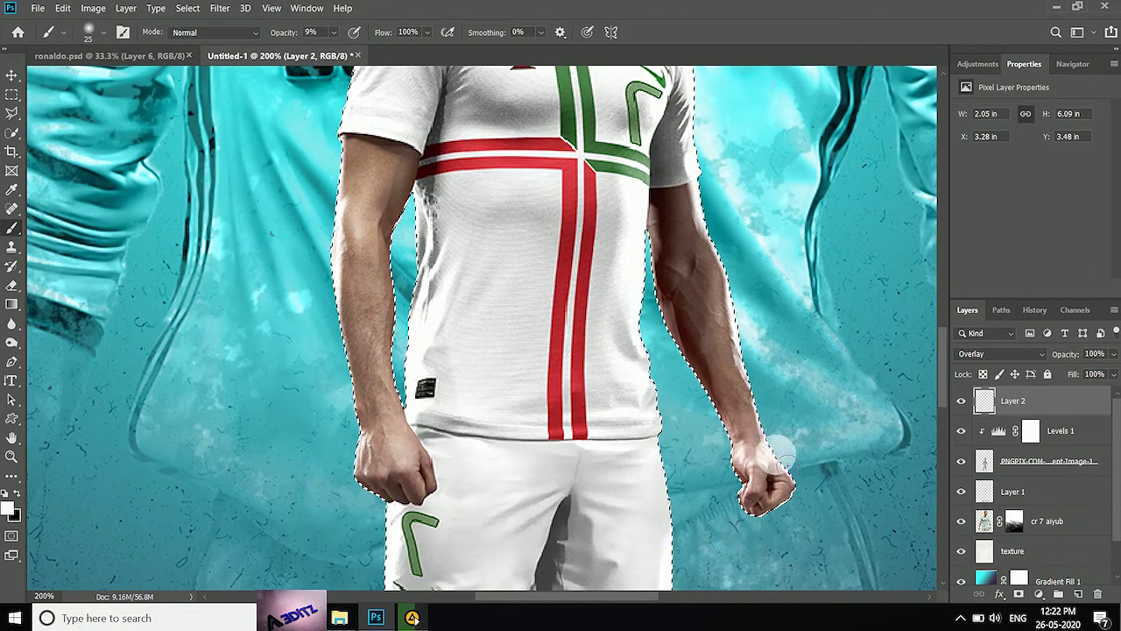
{"action": "left_click_drag", "start_coordinate": [945, 368], "coordinate": [944, 294]}
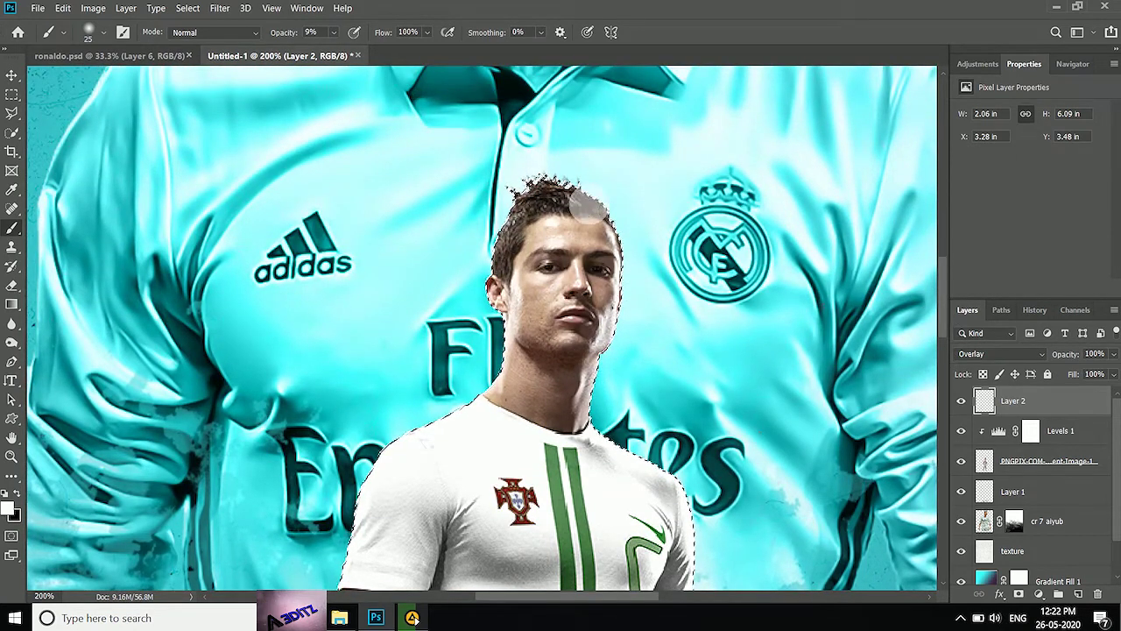
{"action": "left_click", "coordinate": [507, 237]}
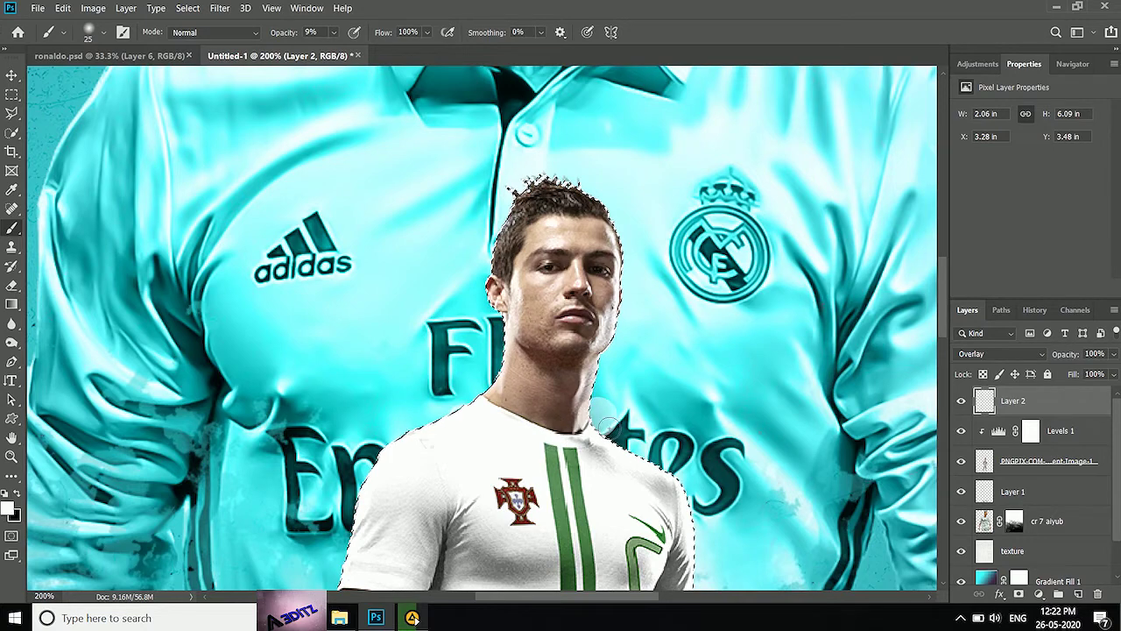
{"action": "scroll", "coordinate": [945, 323], "scroll_direction": "down", "scroll_amount": 5}
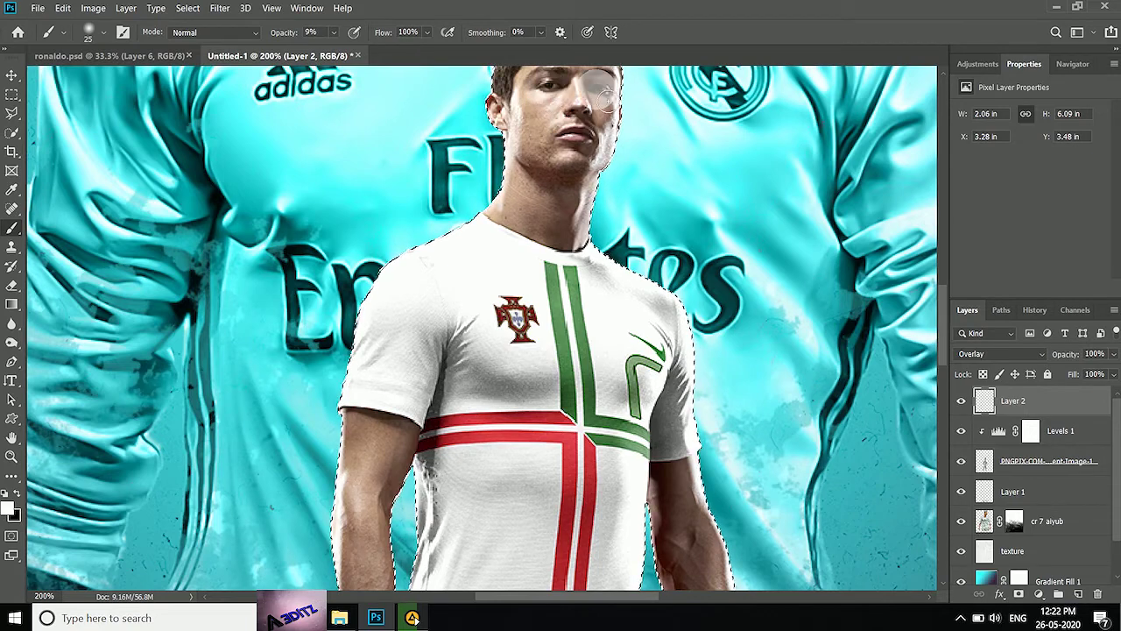
{"action": "key", "text": "ctrl+minus"}
{"action": "key", "text": "ctrl+minus"}
{"action": "key", "text": "ctrl+minus"}
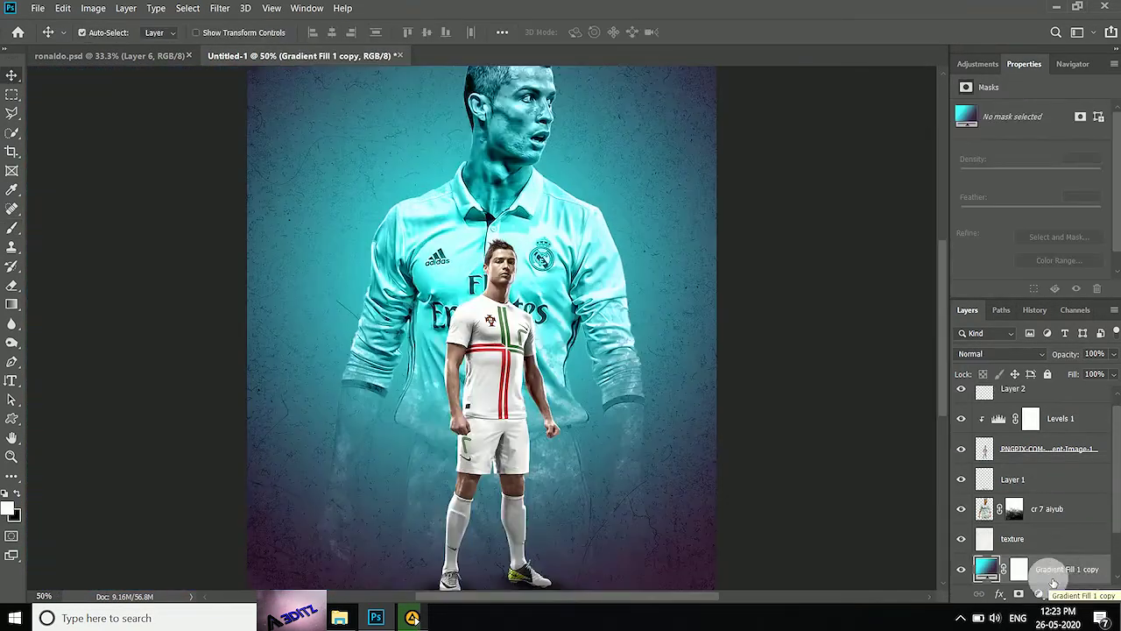
Move Gradient Fill 1 copy to the top and mask it to the player's silhouette
{"action": "mouse_move", "coordinate": [1064, 578]}
{"action": "left_mouse_down"}
{"action": "mouse_move", "coordinate": [1073, 377]}
{"action": "mouse_move", "coordinate": [1056, 403]}
{"action": "left_mouse_up"}
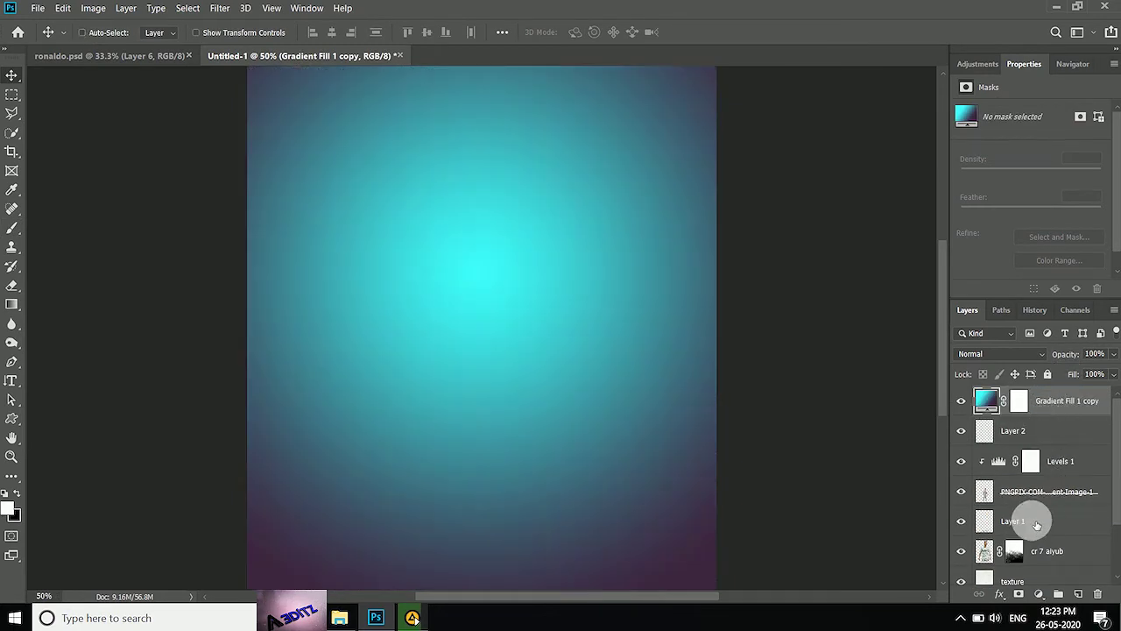
{"action": "left_click", "coordinate": [984, 491], "text": "ctrl"}
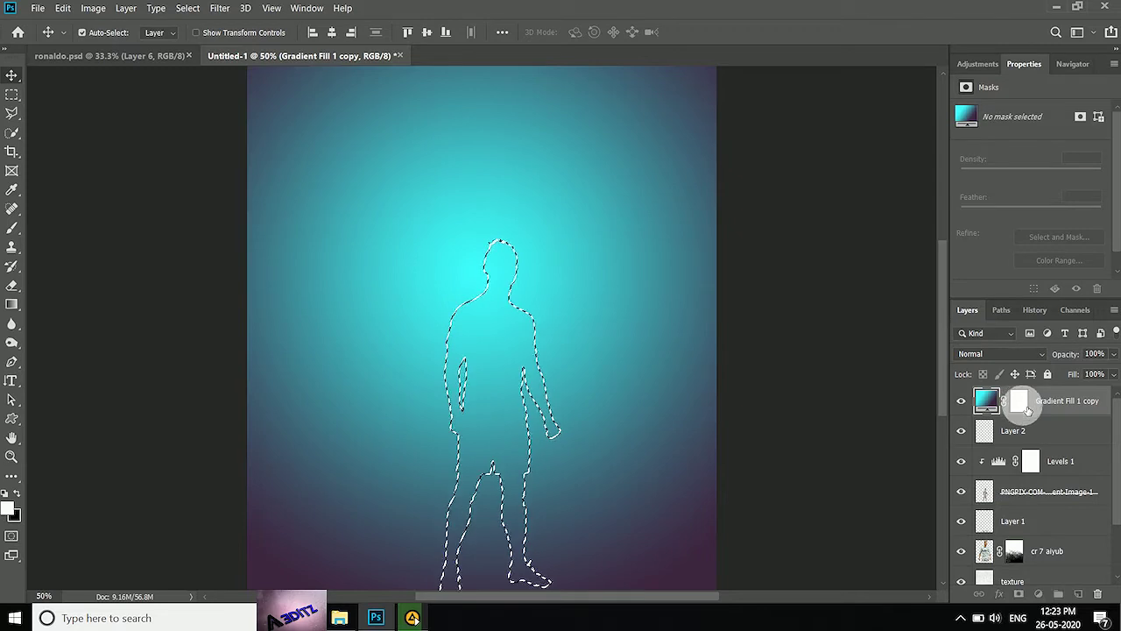
{"action": "left_click", "coordinate": [1019, 401]}
{"action": "left_click", "coordinate": [187, 8]}
{"action": "left_click", "coordinate": [207, 67]}
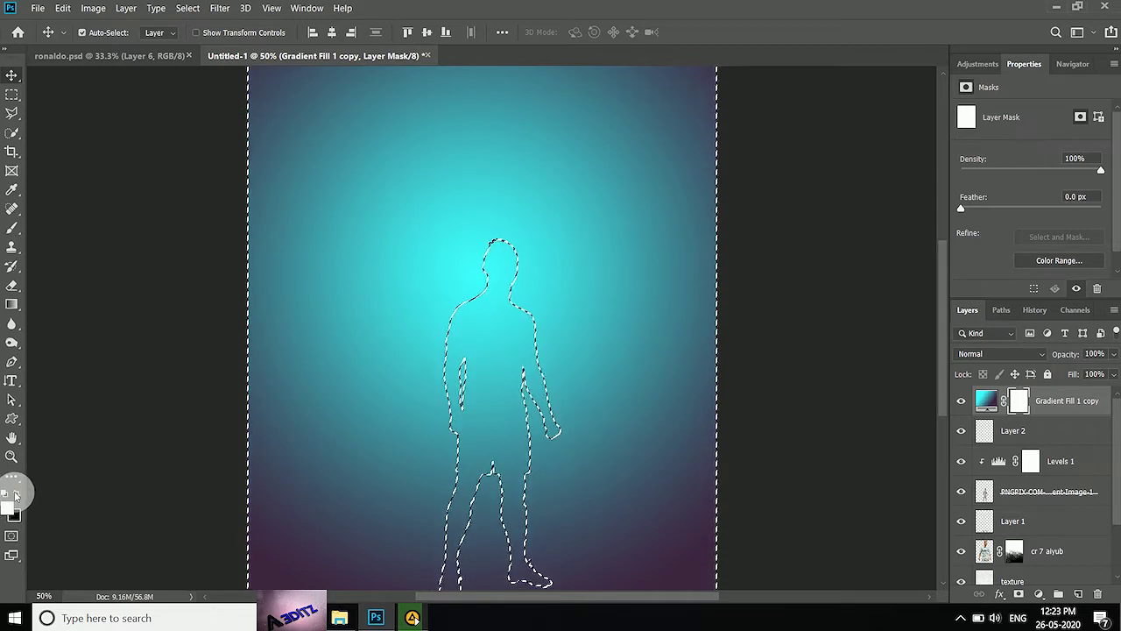
{"action": "key", "text": "alt+BackSpace"}
{"action": "key", "text": "ctrl+d"}
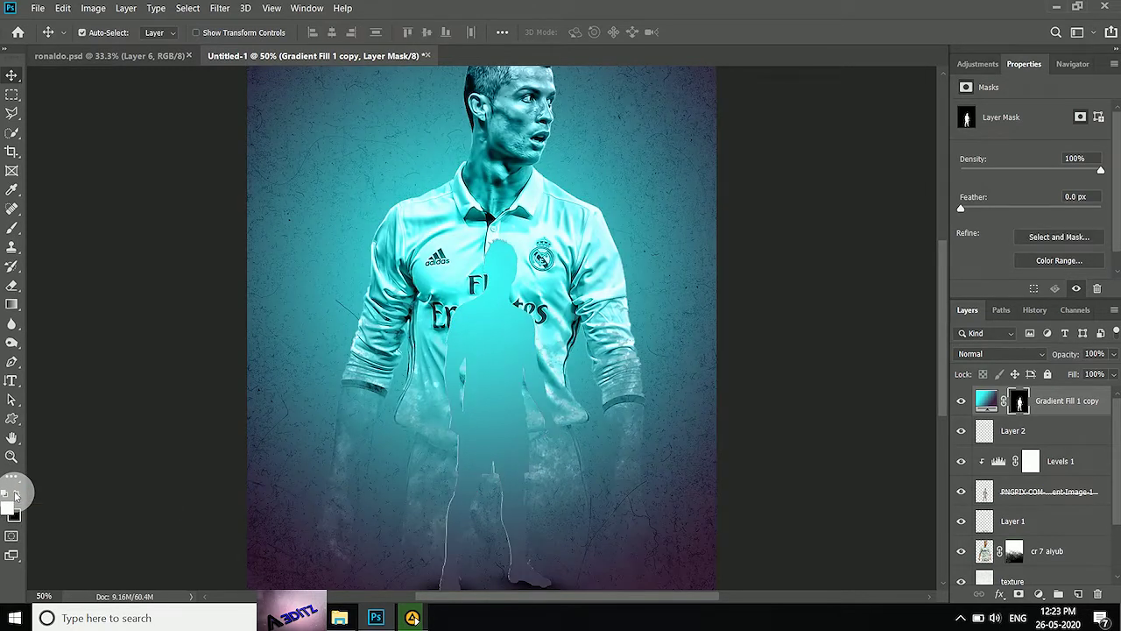
Set Gradient Fill 1 copy to the Soft Light blend mode
{"action": "key", "text": "ctrl+minus"}
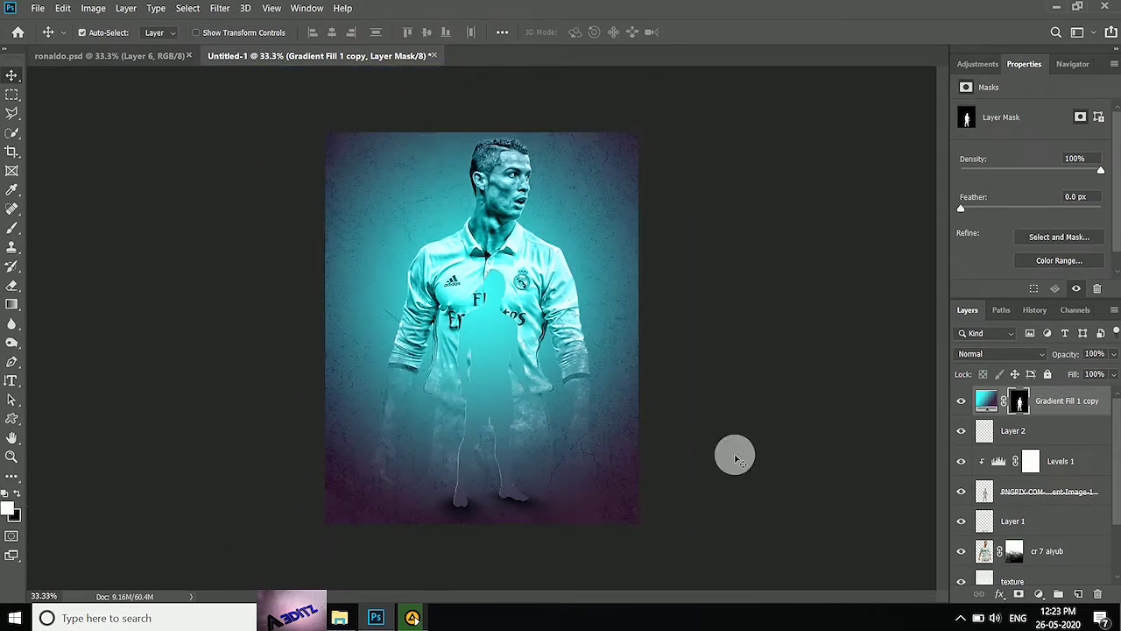
{"action": "left_click", "coordinate": [987, 400]}
{"action": "left_click", "coordinate": [1016, 354]}
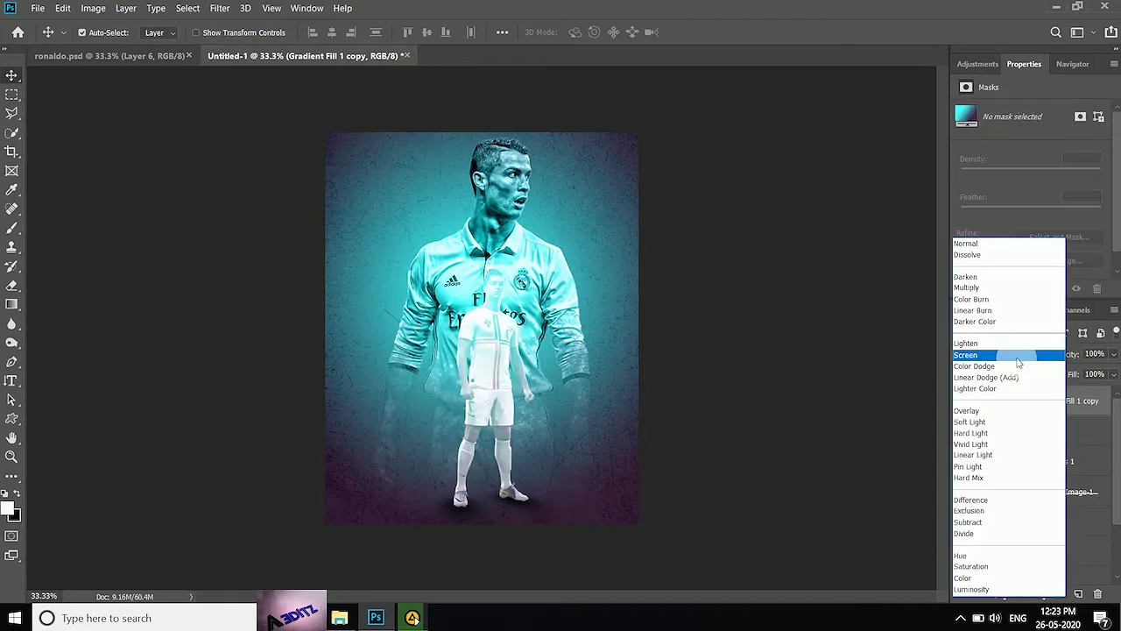
{"action": "left_click", "coordinate": [988, 423]}
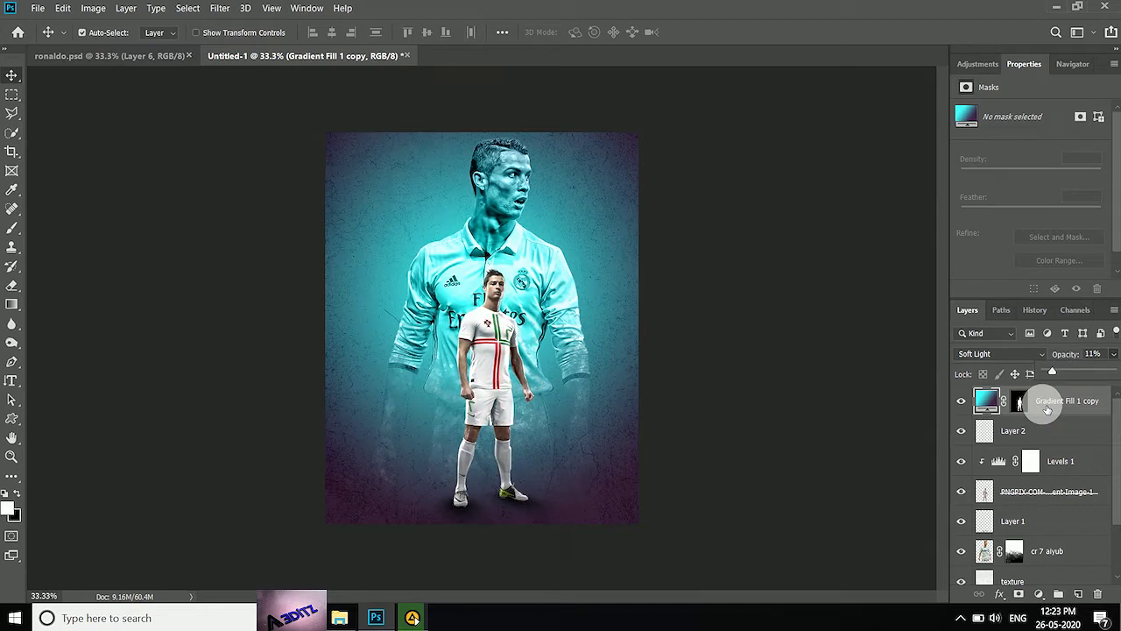
Duplicate it as Gradient Fill 1 copy 2, blended in Color at 12% opacity
{"action": "key", "text": "ctrl+j"}
{"action": "left_click", "coordinate": [1031, 361]}
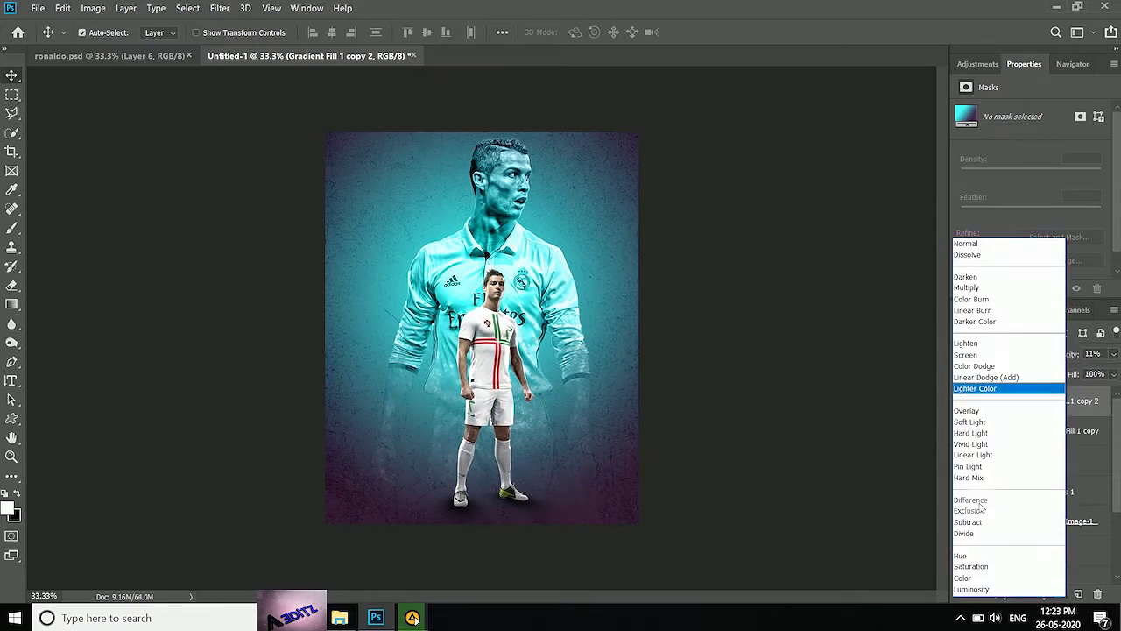
{"action": "left_click", "coordinate": [979, 577]}
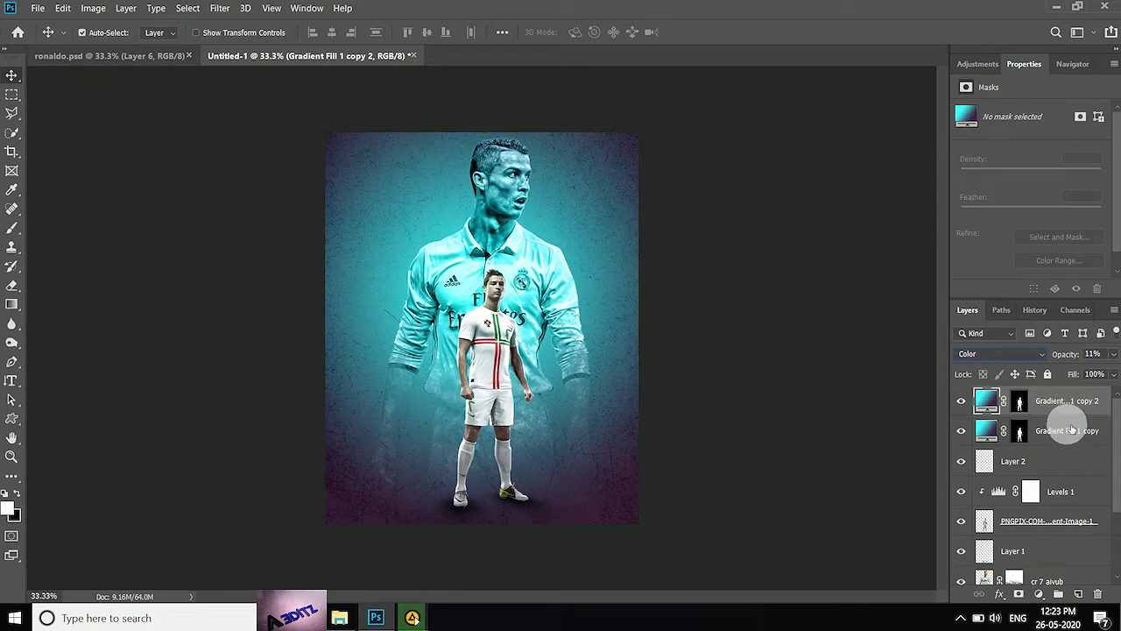
{"action": "left_click", "coordinate": [1072, 430]}
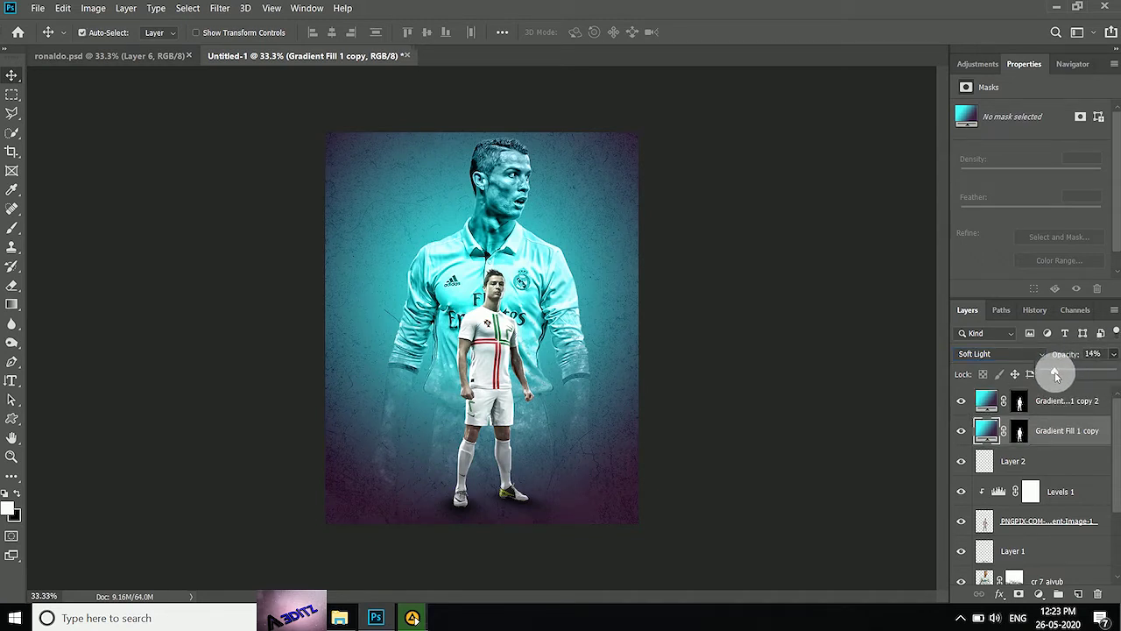
{"action": "left_click", "coordinate": [1051, 401]}
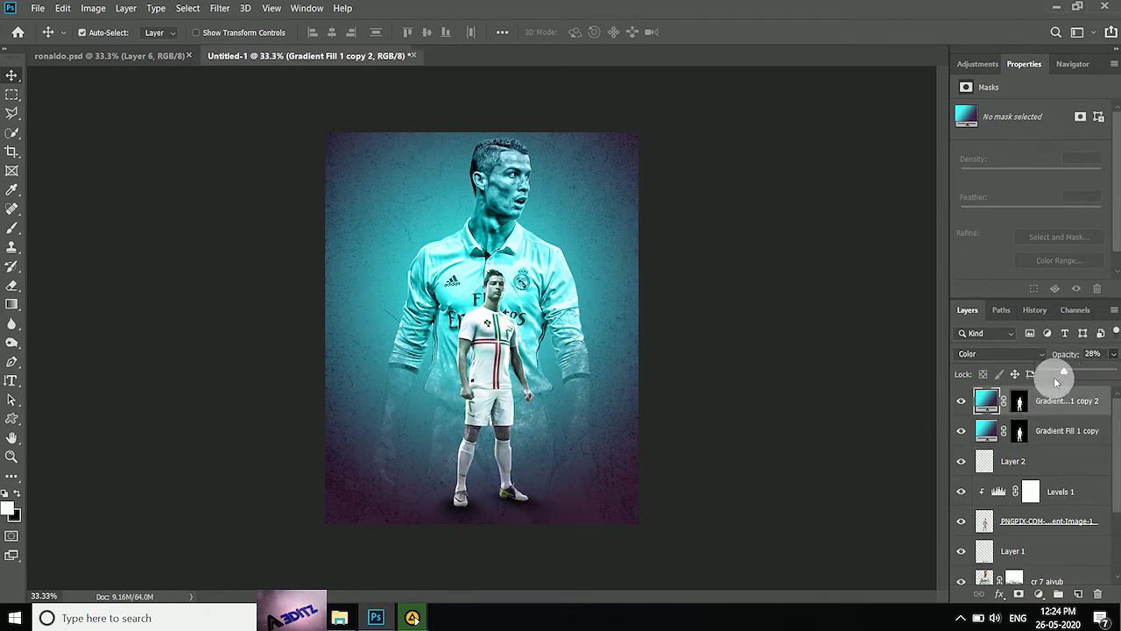
{"action": "left_click_drag", "start_coordinate": [1054, 376], "coordinate": [1052, 372]}
{"action": "left_click", "coordinate": [1055, 522]}
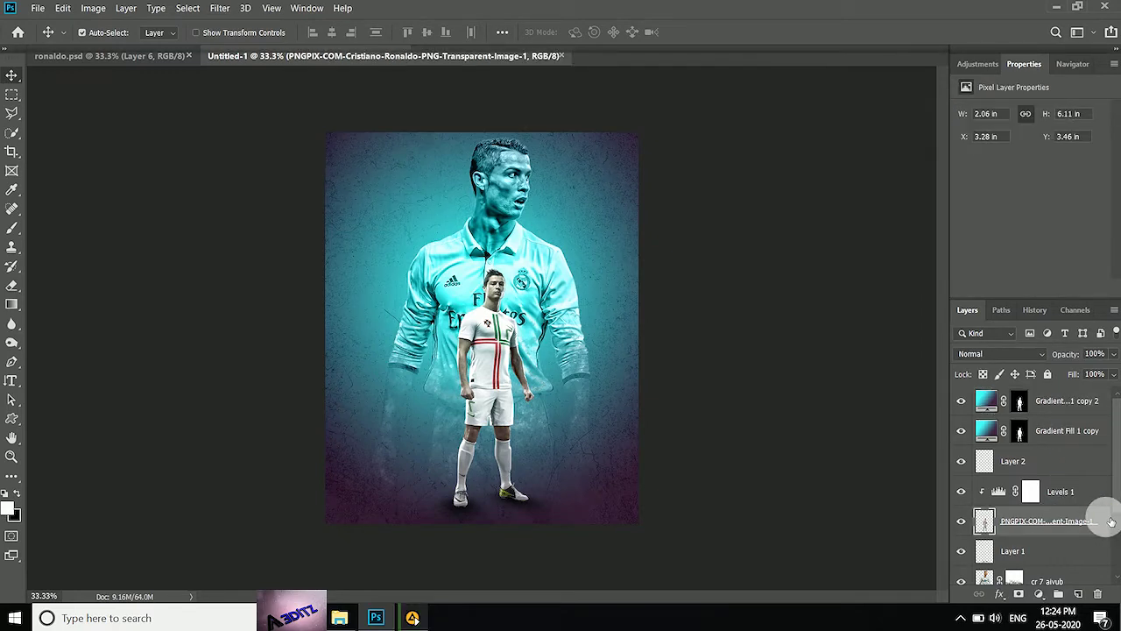
Turn on Outer Glow for the PNGPIX cutout with a pale cyan glow colour
{"action": "double_click", "coordinate": [1112, 522]}
{"action": "left_click", "coordinate": [523, 361]}
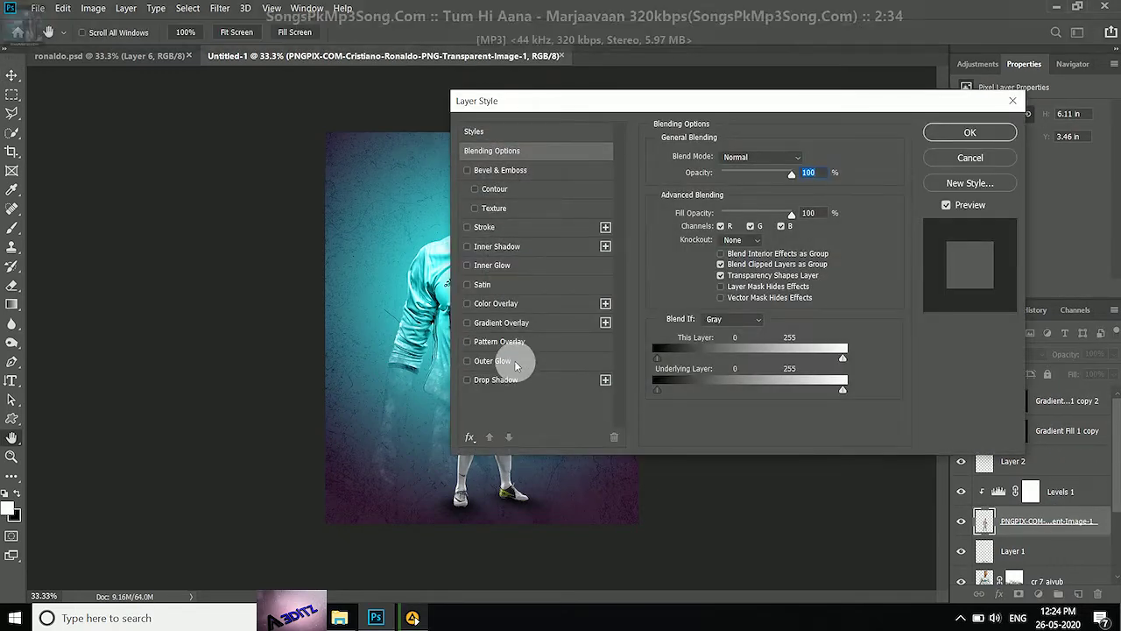
{"action": "left_click_drag", "start_coordinate": [570, 95], "coordinate": [710, 94]}
{"action": "left_click", "coordinate": [830, 207]}
{"action": "left_click", "coordinate": [730, 91]}
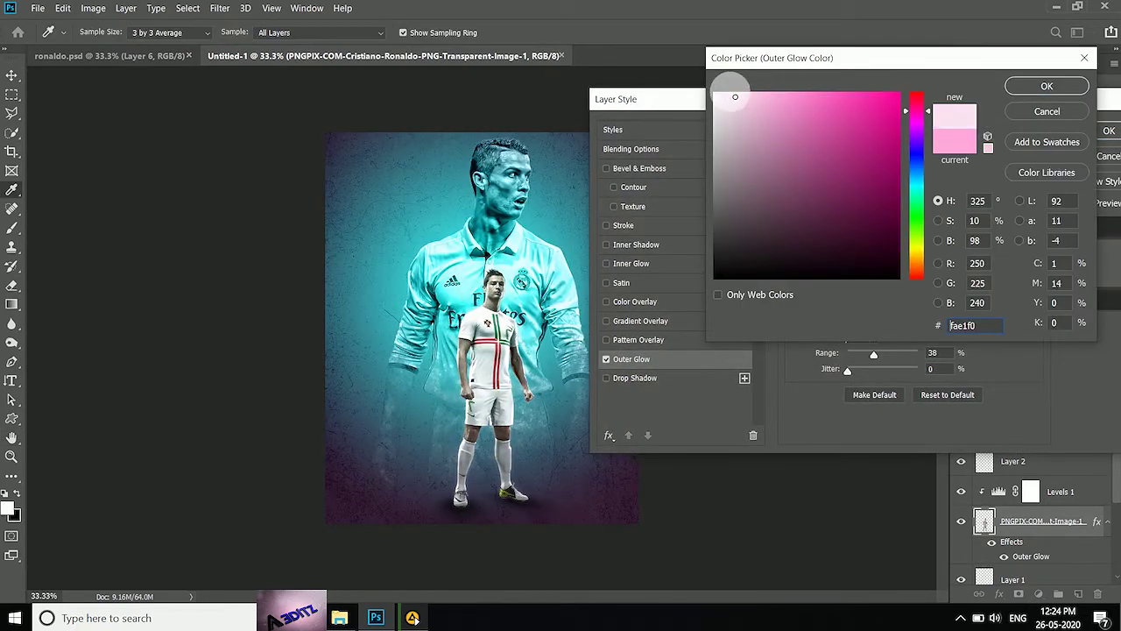
{"action": "left_click", "coordinate": [916, 189]}
{"action": "left_click", "coordinate": [1043, 85]}
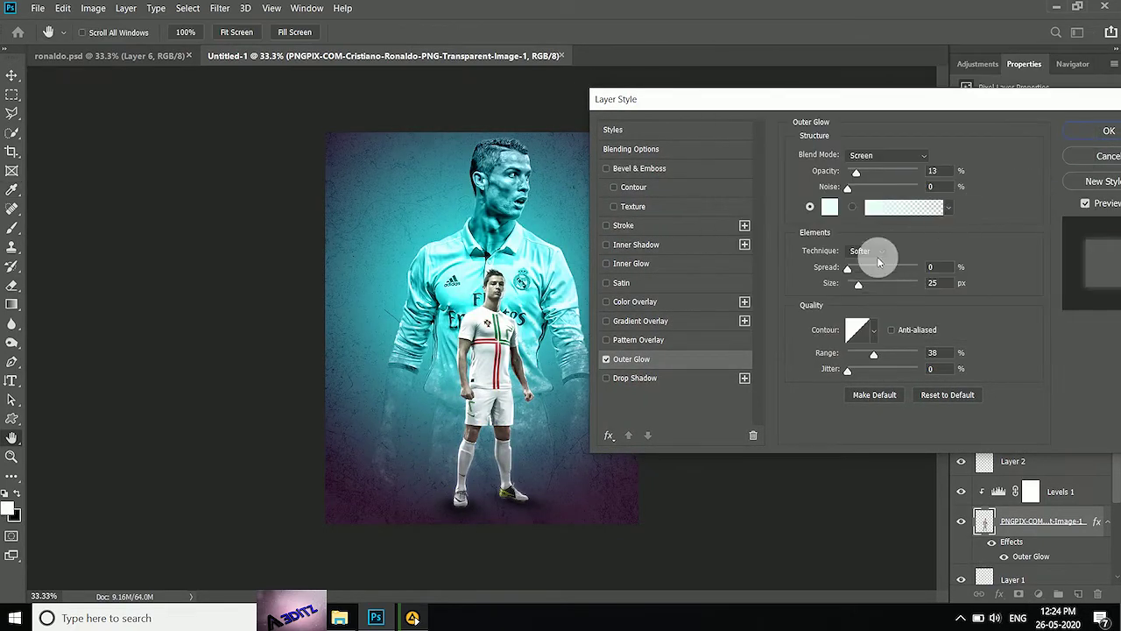
Set the outer glow to 8% opacity and 152 px size, and apply it
{"action": "left_click_drag", "start_coordinate": [875, 173], "coordinate": [874, 172]}
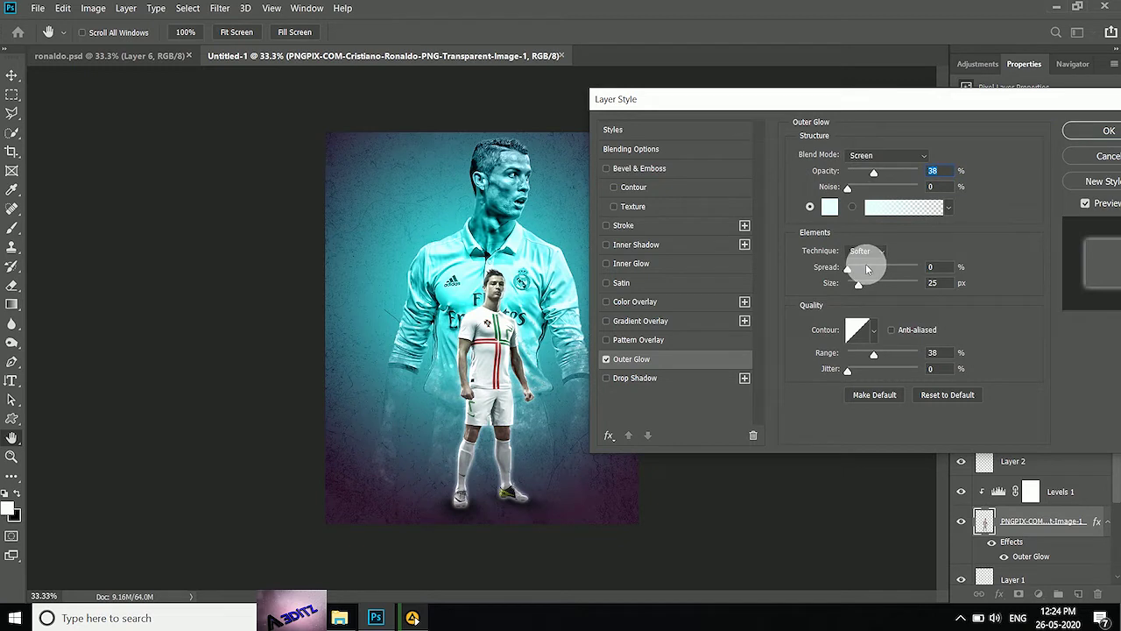
{"action": "left_click_drag", "start_coordinate": [881, 282], "coordinate": [893, 285]}
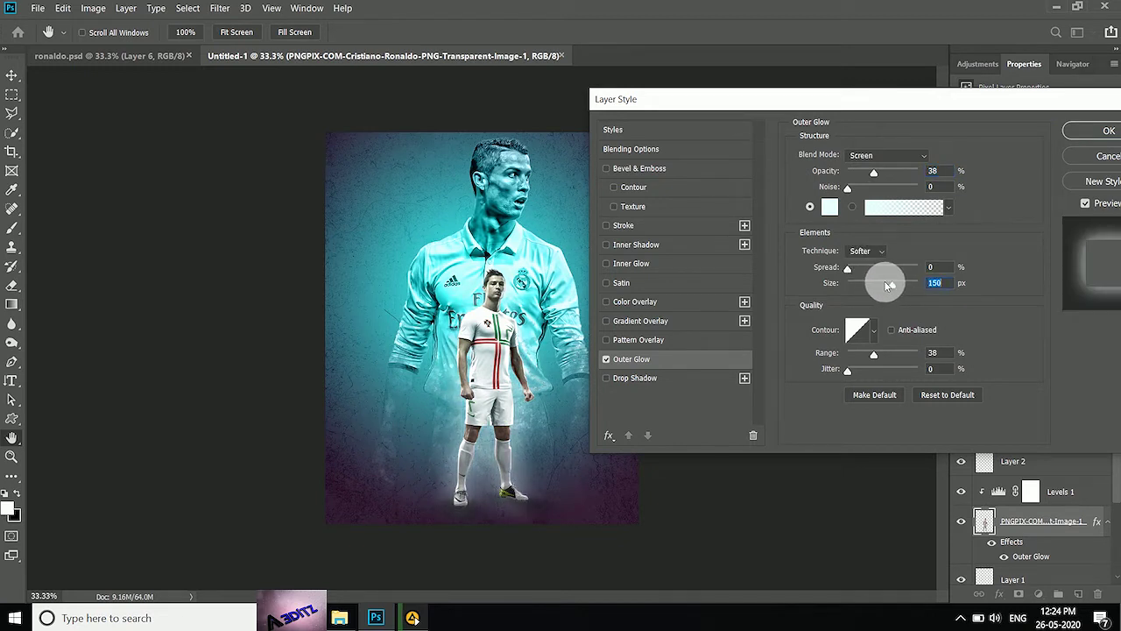
{"action": "left_click_drag", "start_coordinate": [862, 172], "coordinate": [862, 183]}
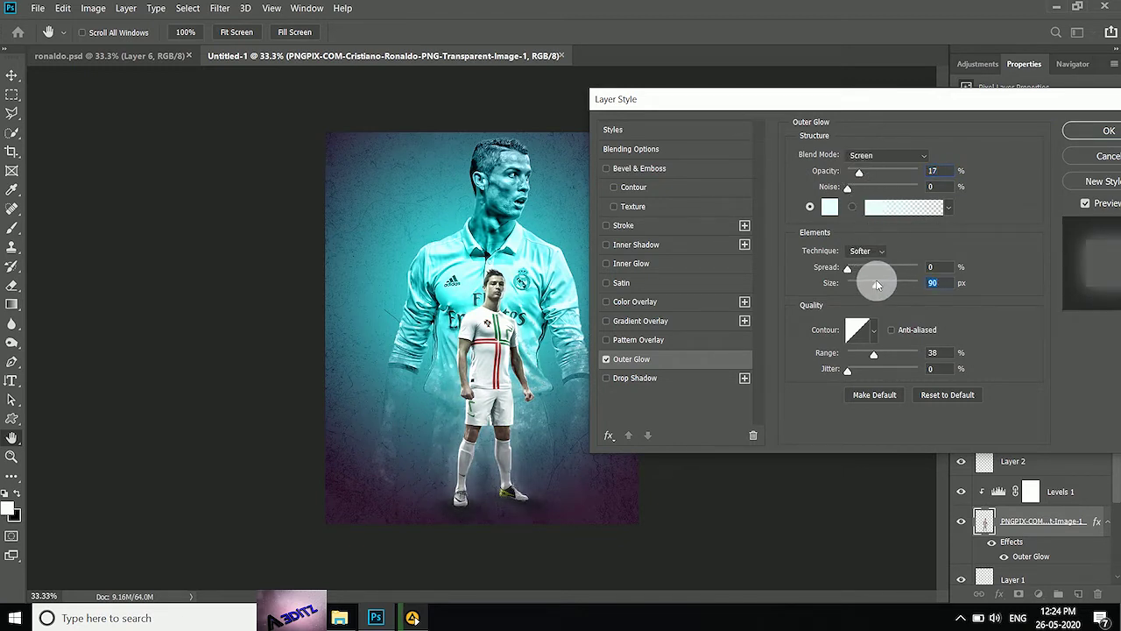
{"action": "left_click_drag", "start_coordinate": [855, 172], "coordinate": [853, 172]}
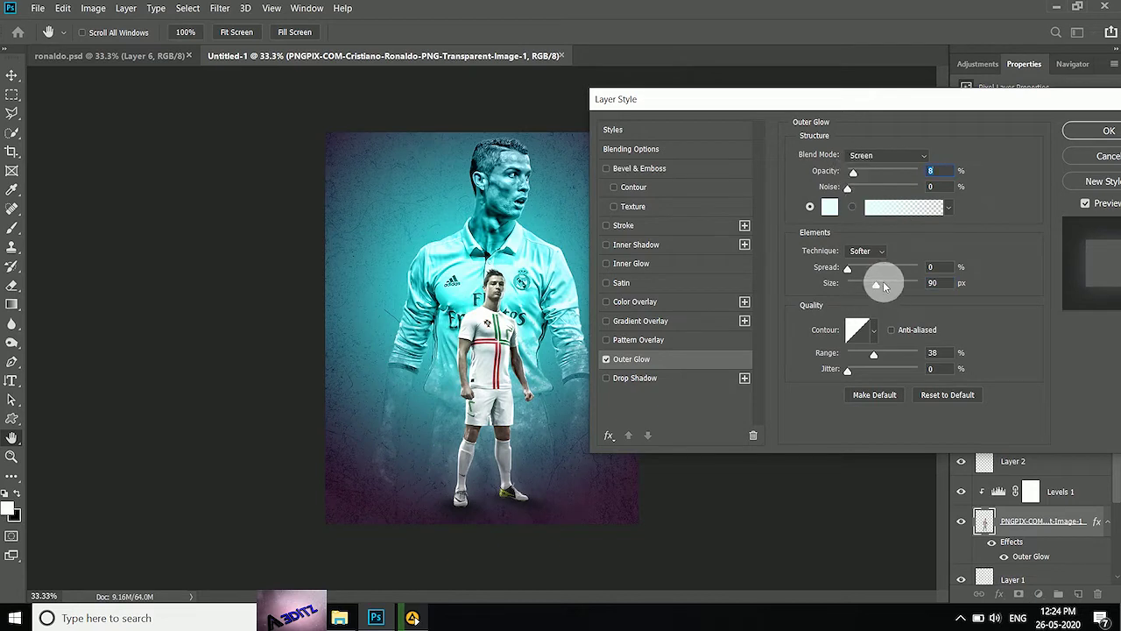
{"action": "left_click_drag", "start_coordinate": [888, 285], "coordinate": [893, 285]}
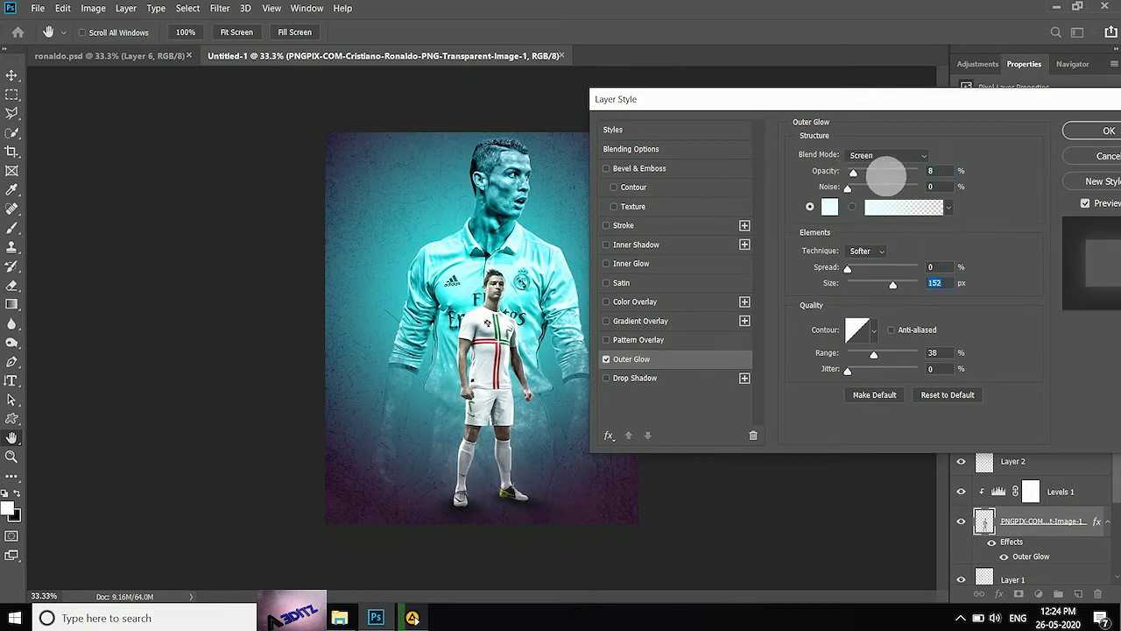
{"action": "left_click", "coordinate": [1107, 131]}
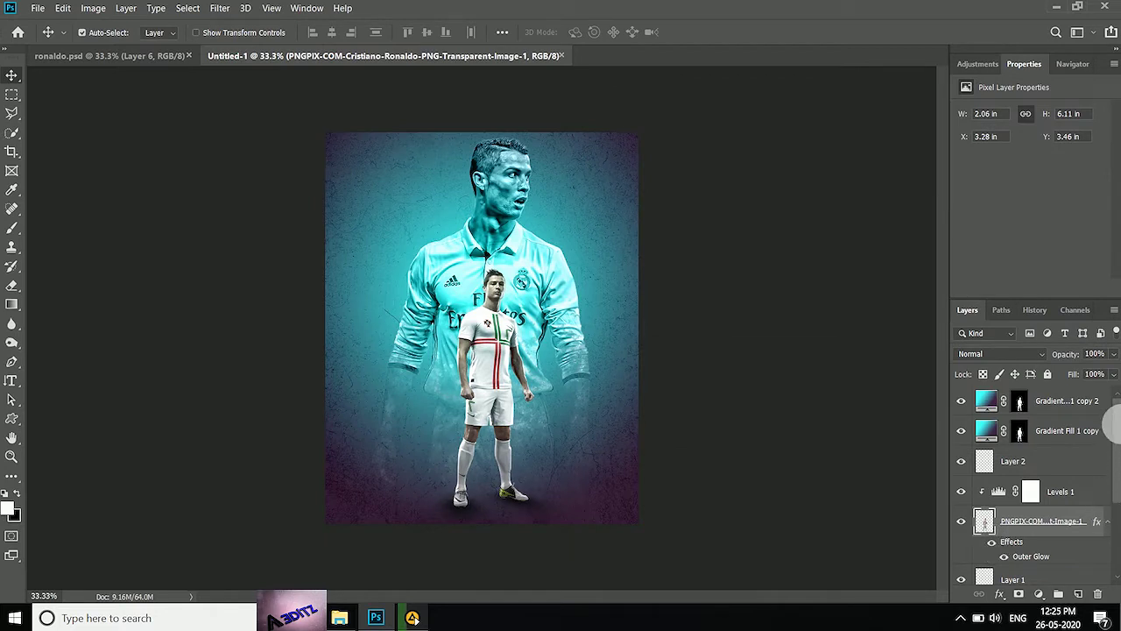
{"action": "left_click", "coordinate": [1067, 412]}
Paste the 07 badge at top right and blend it in Overlay
{"action": "key", "text": "ctrl+v"}
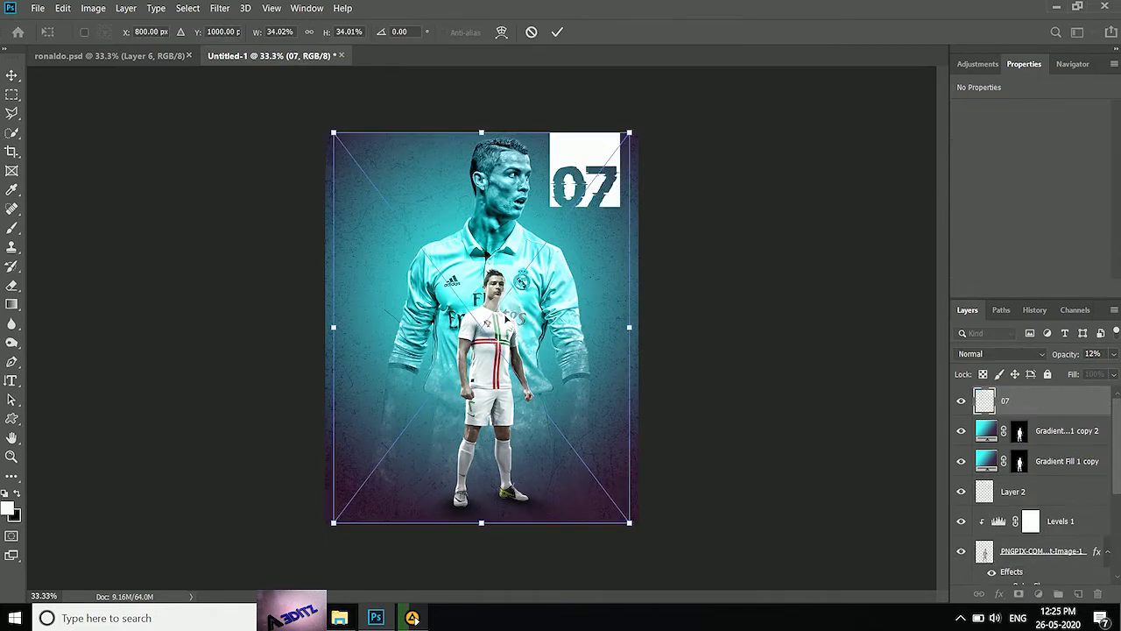
{"action": "left_click", "coordinate": [557, 32]}
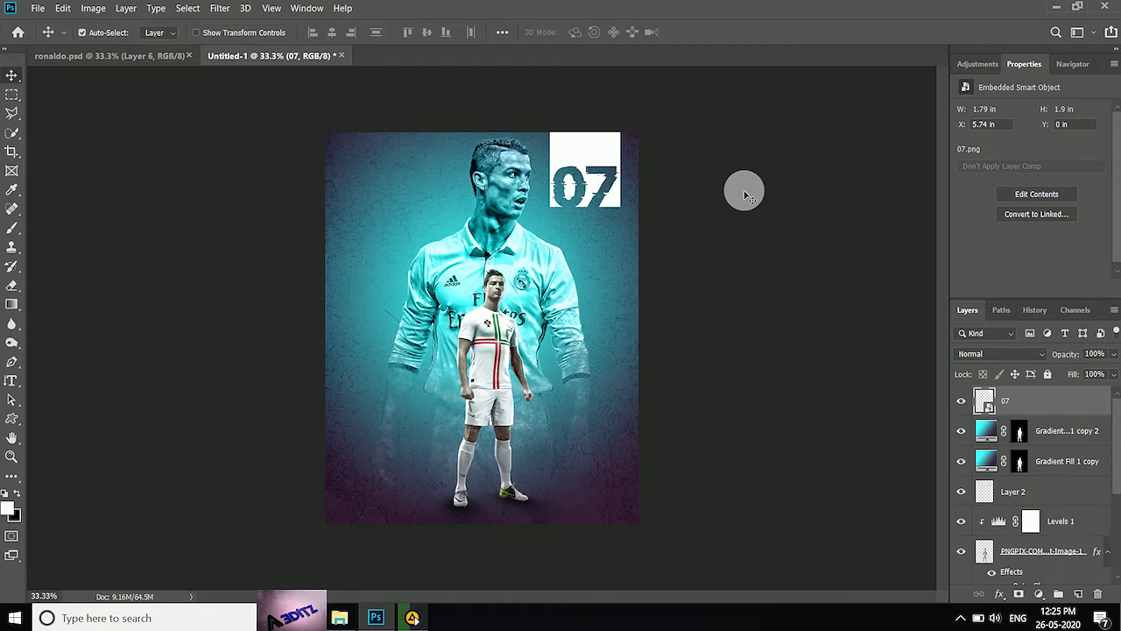
{"action": "left_click", "coordinate": [998, 354]}
{"action": "left_click", "coordinate": [981, 408]}
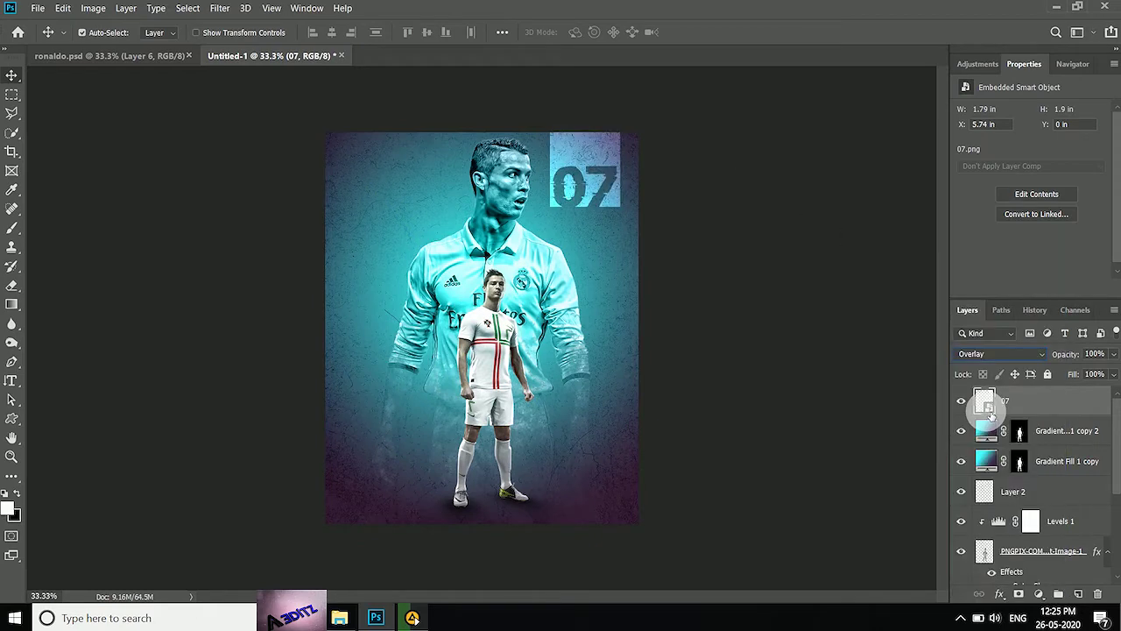
Place the vertical RONALDO lettering and blend it into the backdrop
{"action": "key", "text": "ctrl+t"}
{"action": "left_click", "coordinate": [557, 33]}
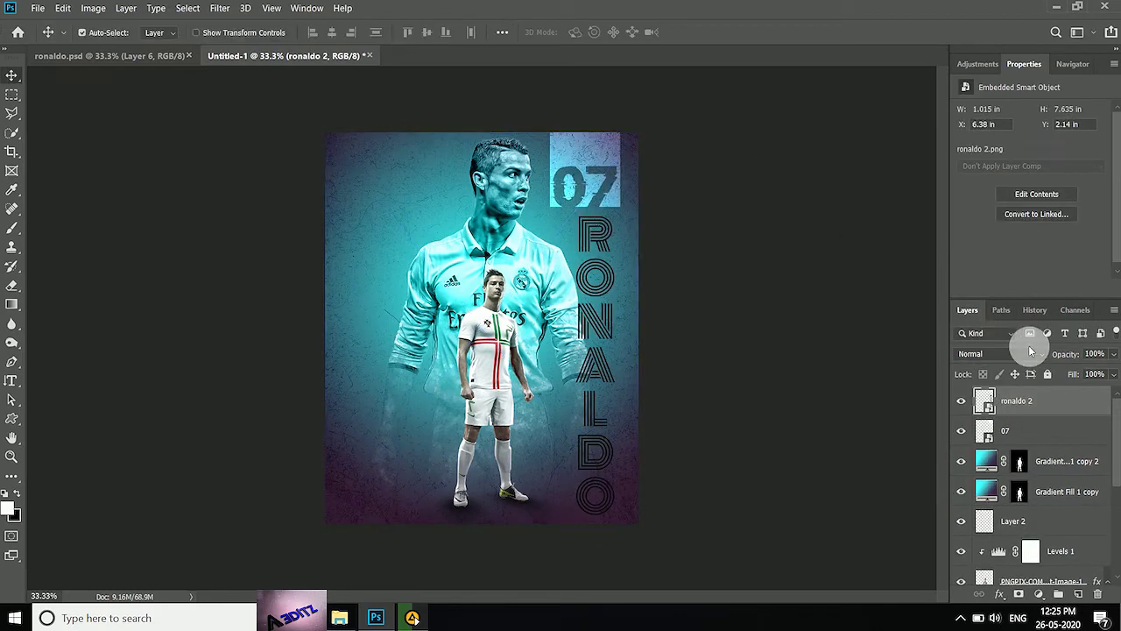
{"action": "left_click", "coordinate": [999, 354]}
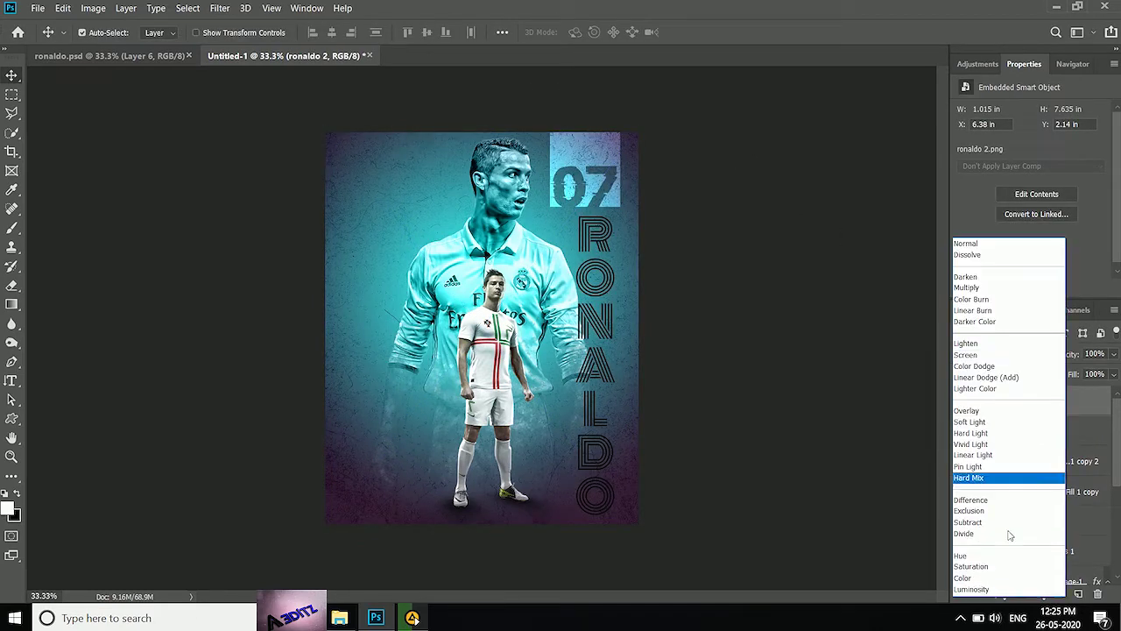
{"action": "left_click", "coordinate": [984, 590]}
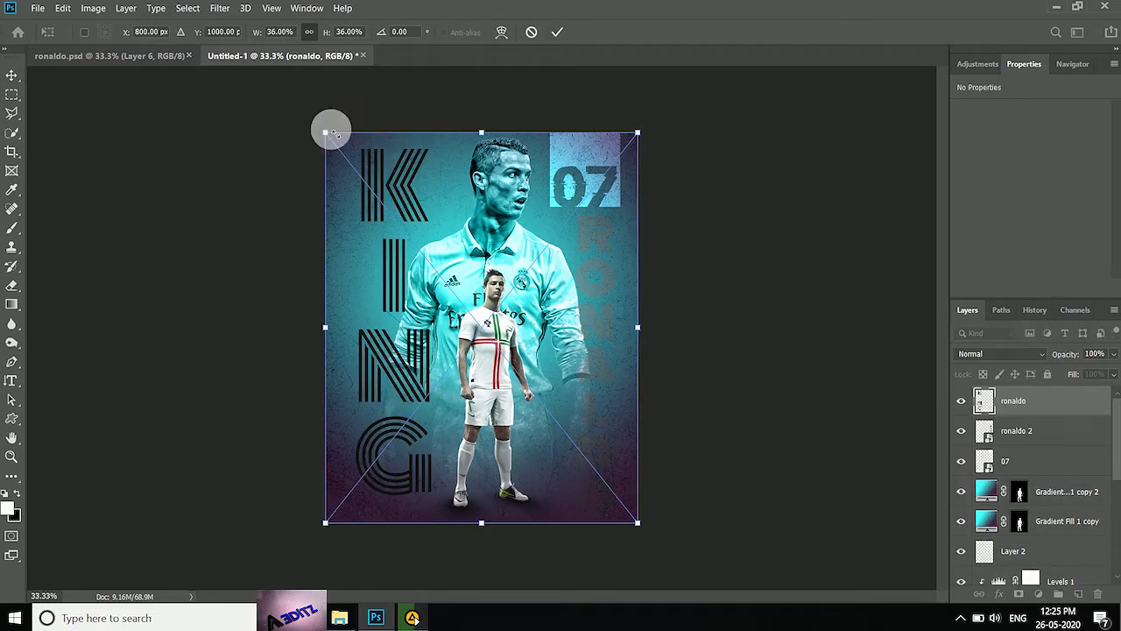
Enlarge and position the KING letters down the left, blended in Color
{"action": "left_click_drag", "start_coordinate": [326, 134], "coordinate": [307, 107]}
{"action": "left_click_drag", "start_coordinate": [356, 216], "coordinate": [356, 230]}
{"action": "left_click_drag", "start_coordinate": [636, 537], "coordinate": [671, 569]}
{"action": "left_click_drag", "start_coordinate": [543, 471], "coordinate": [533, 446]}
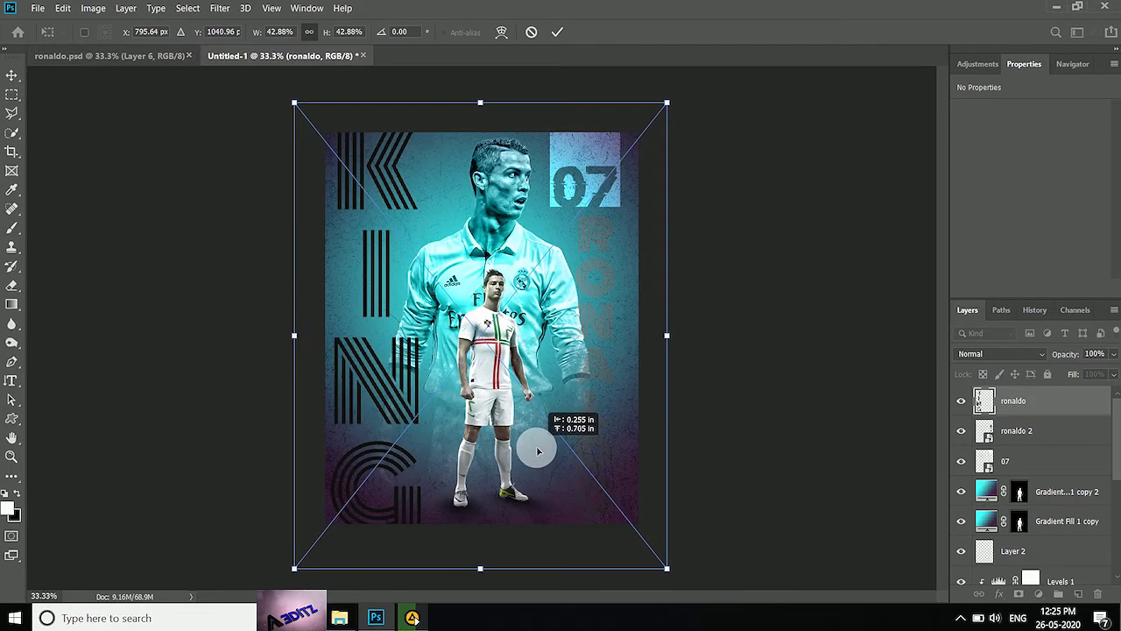
{"action": "left_click", "coordinate": [557, 32]}
{"action": "left_click", "coordinate": [998, 353]}
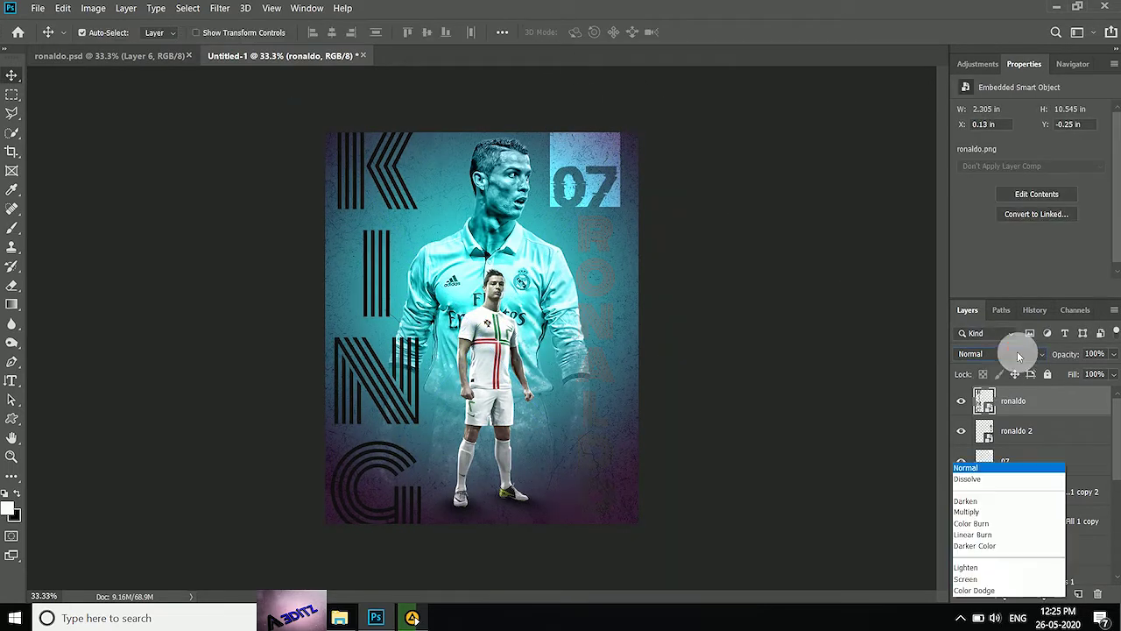
{"action": "left_click", "coordinate": [990, 578]}
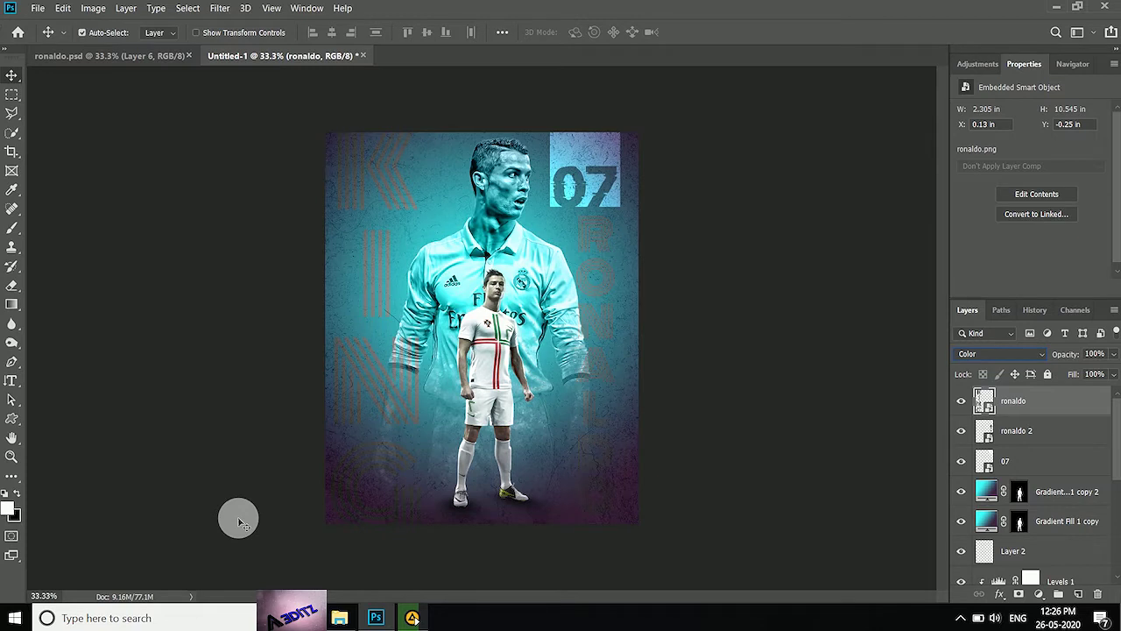
Stamp the whole composite into a new merged Layer 3
{"action": "left_click", "coordinate": [12, 105]}
{"action": "key", "text": "v"}
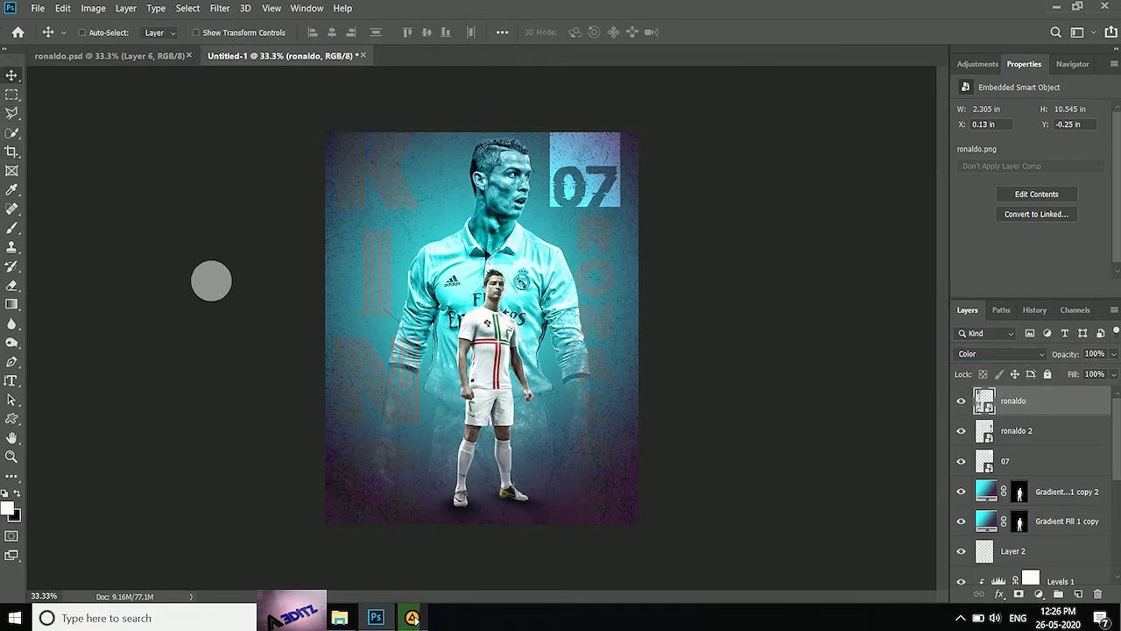
{"action": "key", "text": "ctrl+shift+alt+e"}
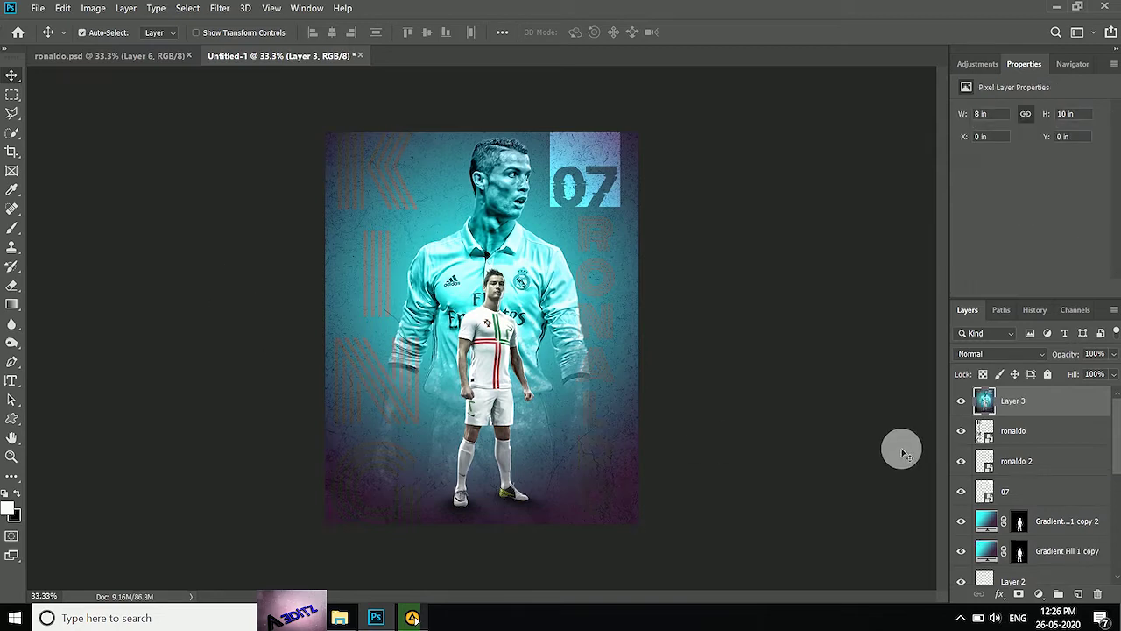
Apply Reduce Noise with lower strength and less colour noise reduction
{"action": "left_click", "coordinate": [219, 9]}
{"action": "mouse_move", "coordinate": [230, 232]}
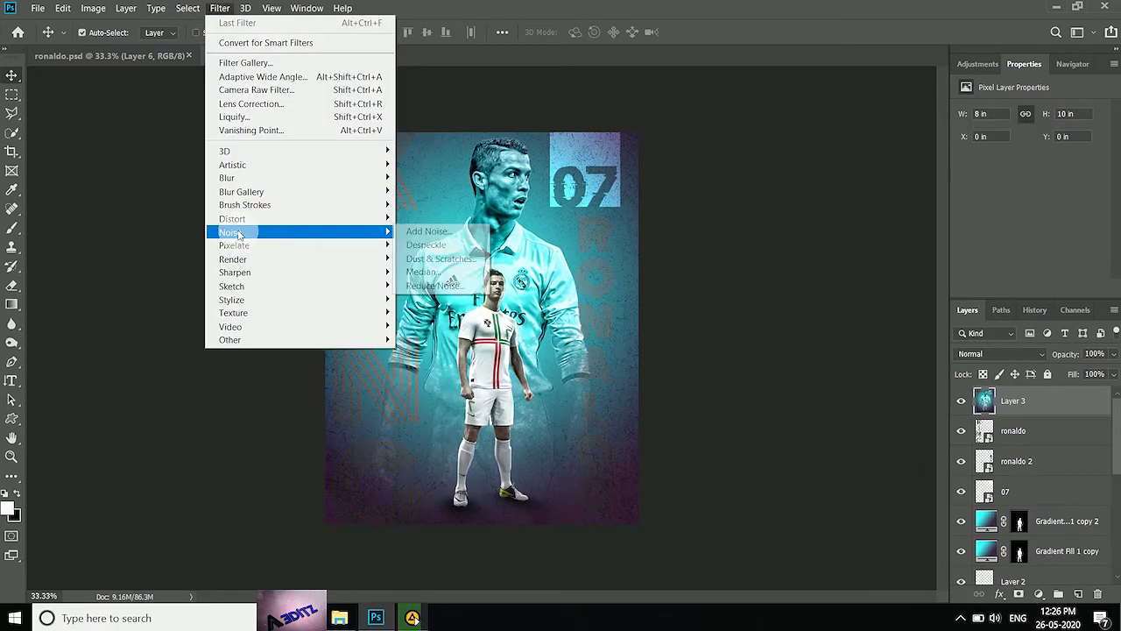
{"action": "left_click", "coordinate": [441, 286]}
{"action": "left_click_drag", "start_coordinate": [487, 289], "coordinate": [517, 438]}
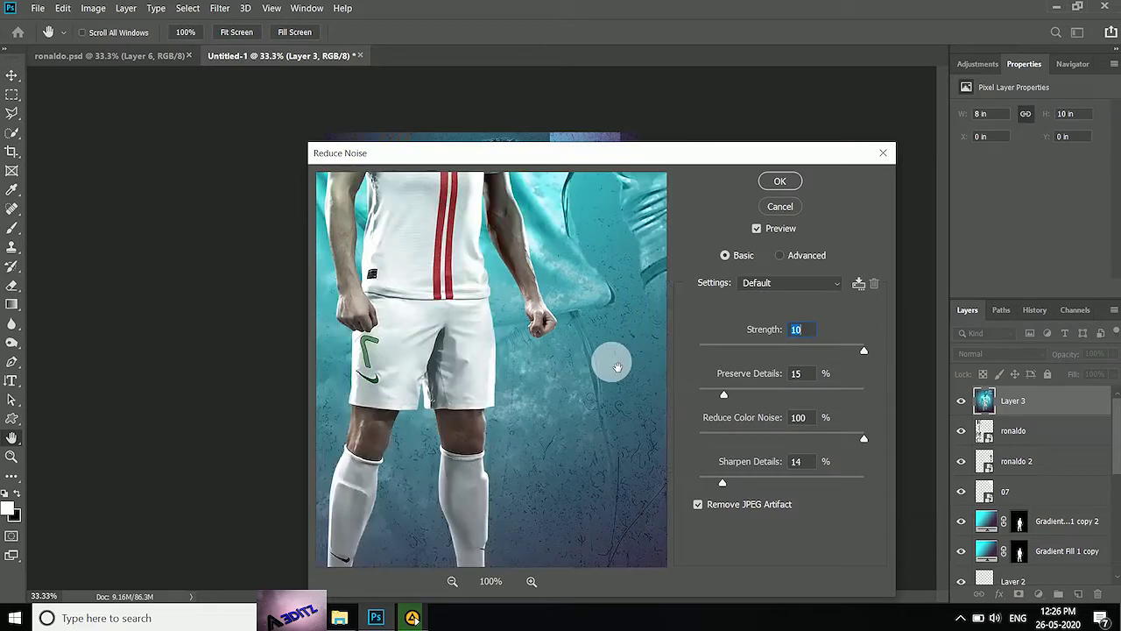
{"action": "left_click", "coordinate": [803, 350]}
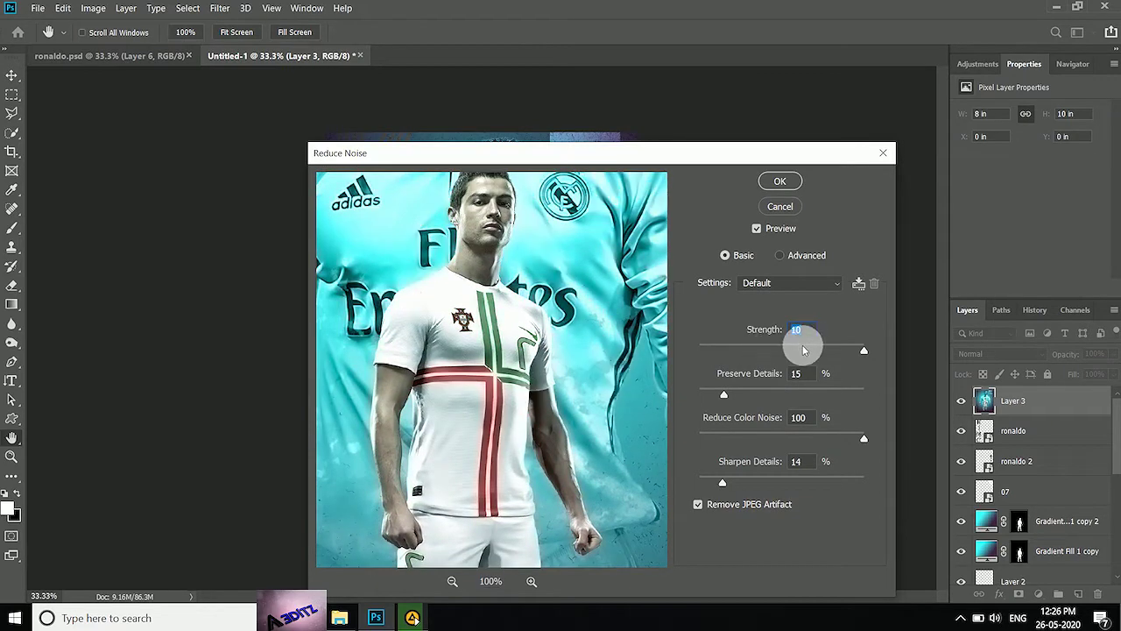
{"action": "mouse_move", "coordinate": [786, 426]}
{"action": "left_mouse_down"}
{"action": "mouse_move", "coordinate": [728, 427]}
{"action": "mouse_move", "coordinate": [753, 441]}
{"action": "left_mouse_up"}
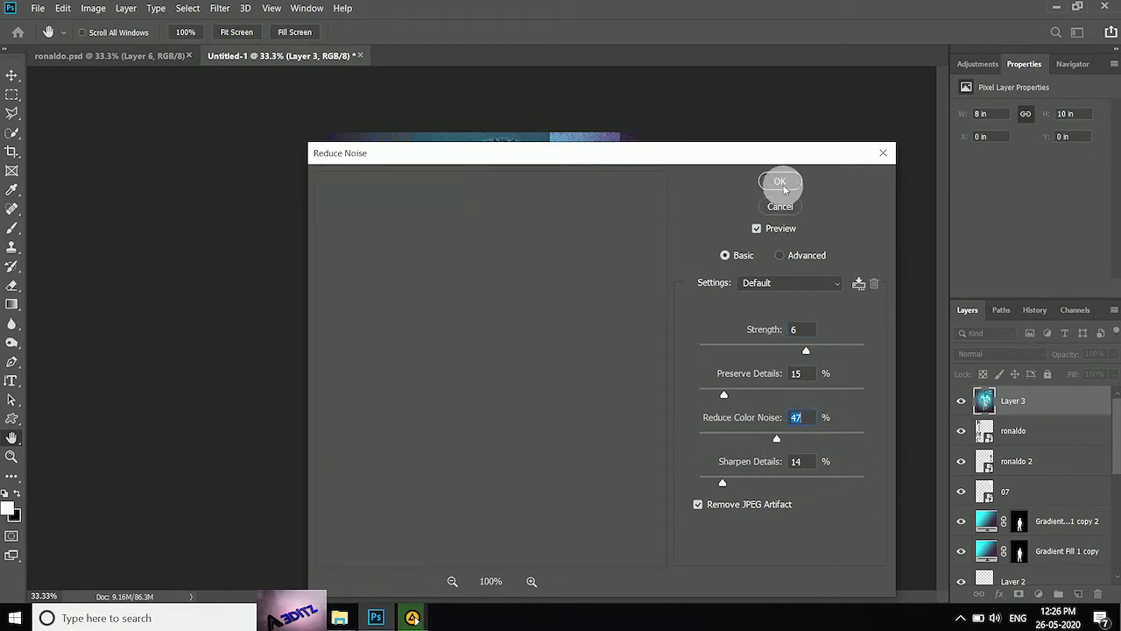
{"action": "left_click", "coordinate": [782, 184]}
In the Camera Raw Filter, raise Contrast and Clarity
{"action": "left_click", "coordinate": [220, 8]}
{"action": "left_click", "coordinate": [254, 92]}
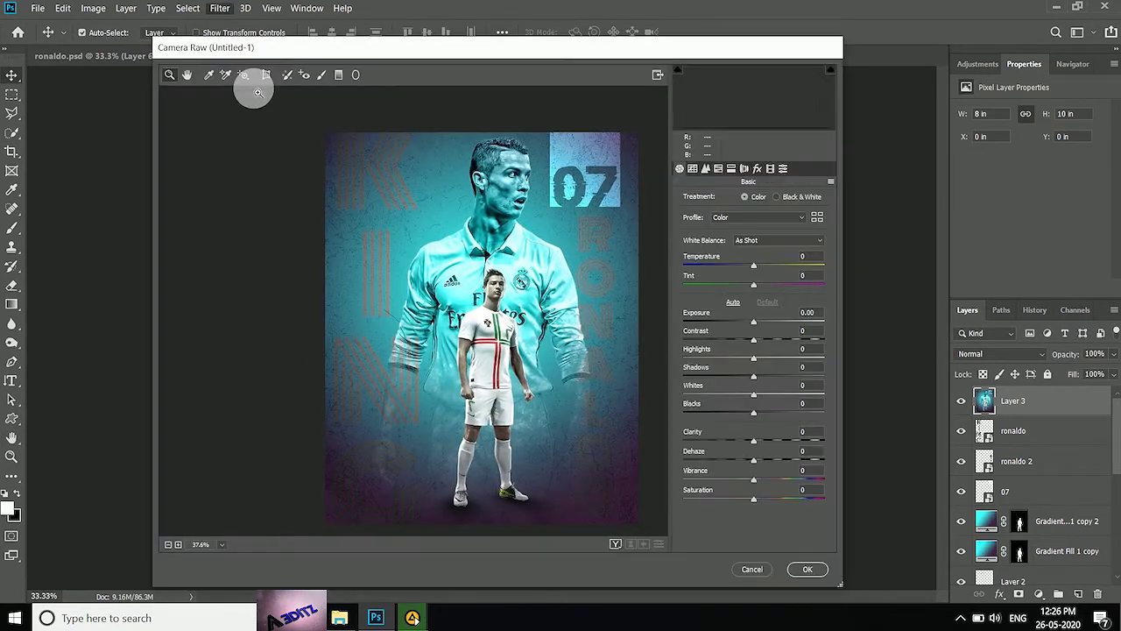
{"action": "left_click_drag", "start_coordinate": [753, 336], "coordinate": [773, 371]}
{"action": "mouse_move", "coordinate": [758, 448]}
{"action": "left_mouse_down"}
{"action": "mouse_move", "coordinate": [784, 463]}
{"action": "mouse_move", "coordinate": [751, 462]}
{"action": "left_mouse_up"}
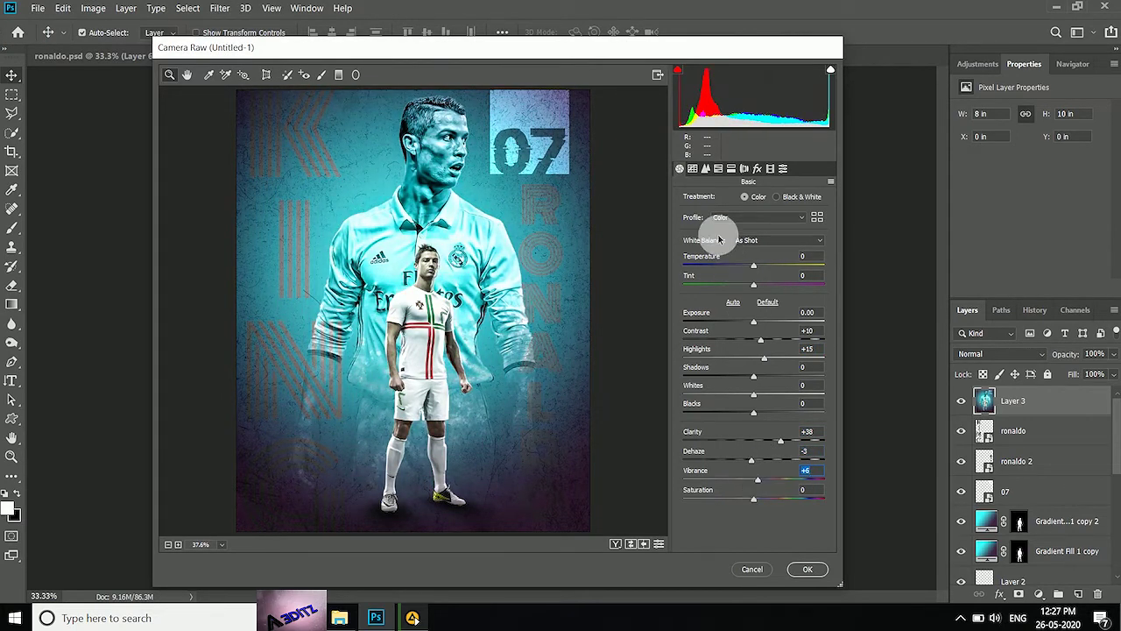
Darken oranges, brighten yellows, boost their saturation and shift the yellow hue in HSL
{"action": "left_click", "coordinate": [718, 168]}
{"action": "left_click", "coordinate": [770, 200]}
{"action": "mouse_move", "coordinate": [754, 262]}
{"action": "left_mouse_down"}
{"action": "mouse_move", "coordinate": [739, 263]}
{"action": "mouse_move", "coordinate": [764, 296]}
{"action": "mouse_move", "coordinate": [753, 351]}
{"action": "left_mouse_up"}
{"action": "left_click", "coordinate": [727, 200]}
{"action": "mouse_move", "coordinate": [753, 262]}
{"action": "left_mouse_down"}
{"action": "mouse_move", "coordinate": [766, 262]}
{"action": "mouse_move", "coordinate": [763, 281]}
{"action": "mouse_move", "coordinate": [734, 282]}
{"action": "left_mouse_up"}
{"action": "left_click", "coordinate": [687, 199]}
Set luminance noise reduction to 30 and apply the Camera Raw filter
{"action": "left_click", "coordinate": [705, 168]}
{"action": "mouse_move", "coordinate": [683, 314]}
{"action": "left_mouse_down"}
{"action": "mouse_move", "coordinate": [726, 313]}
{"action": "mouse_move", "coordinate": [698, 333]}
{"action": "left_mouse_up"}
{"action": "left_click", "coordinate": [808, 568]}
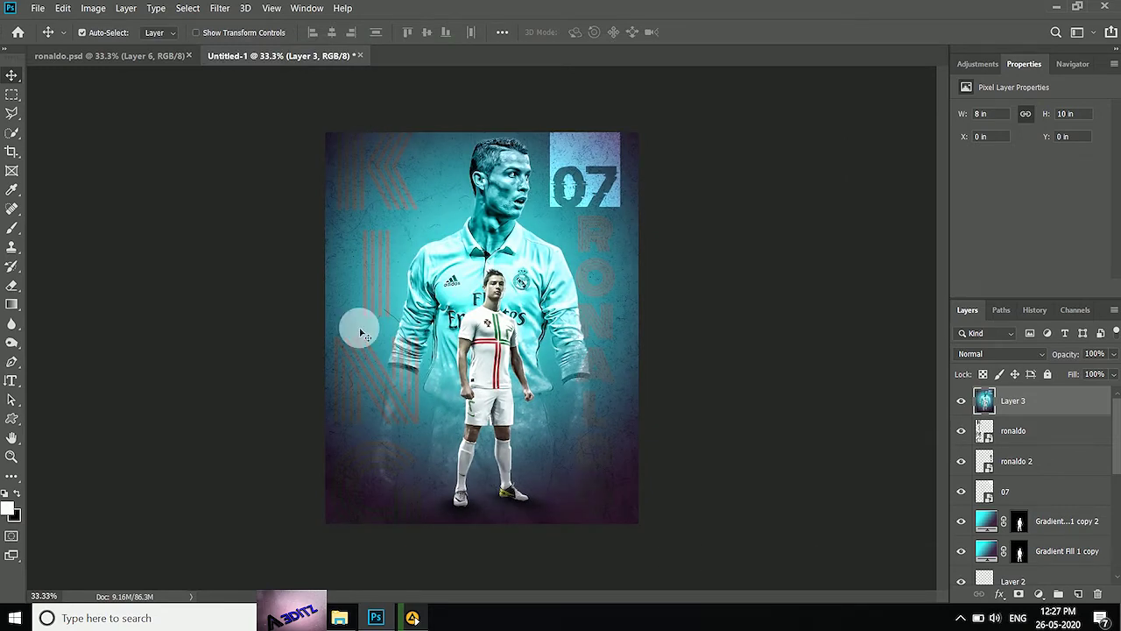
Add a Color Lookup layer using Fuji ETERNA, blended in Color mode
{"action": "left_click", "coordinate": [1039, 594]}
{"action": "left_click", "coordinate": [1023, 513]}
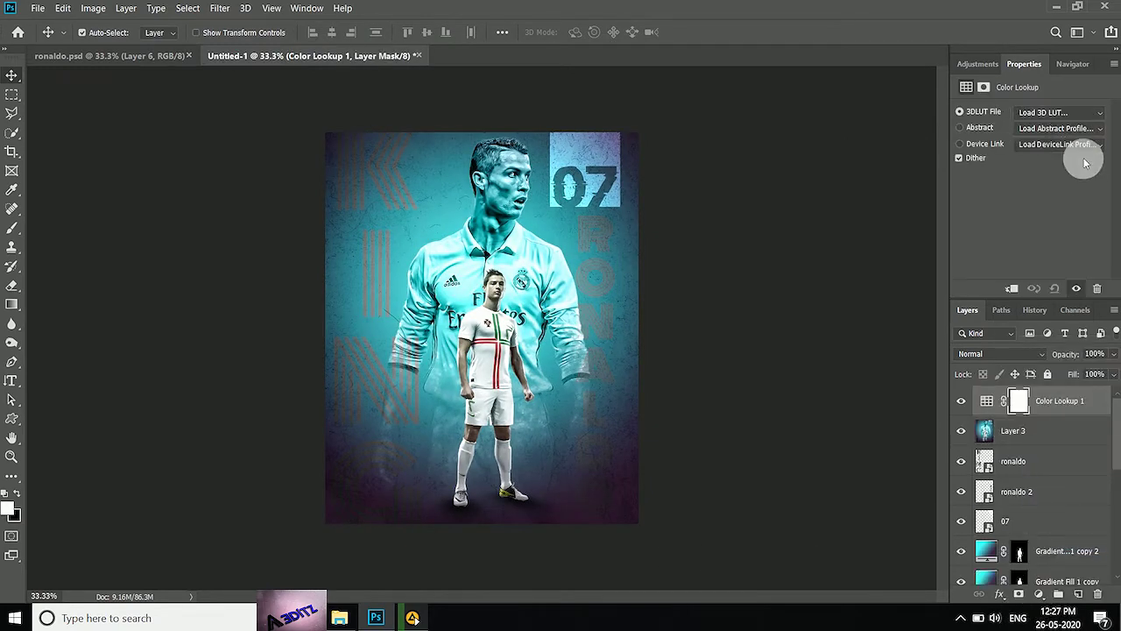
{"action": "left_click", "coordinate": [1095, 112]}
{"action": "left_click", "coordinate": [998, 245]}
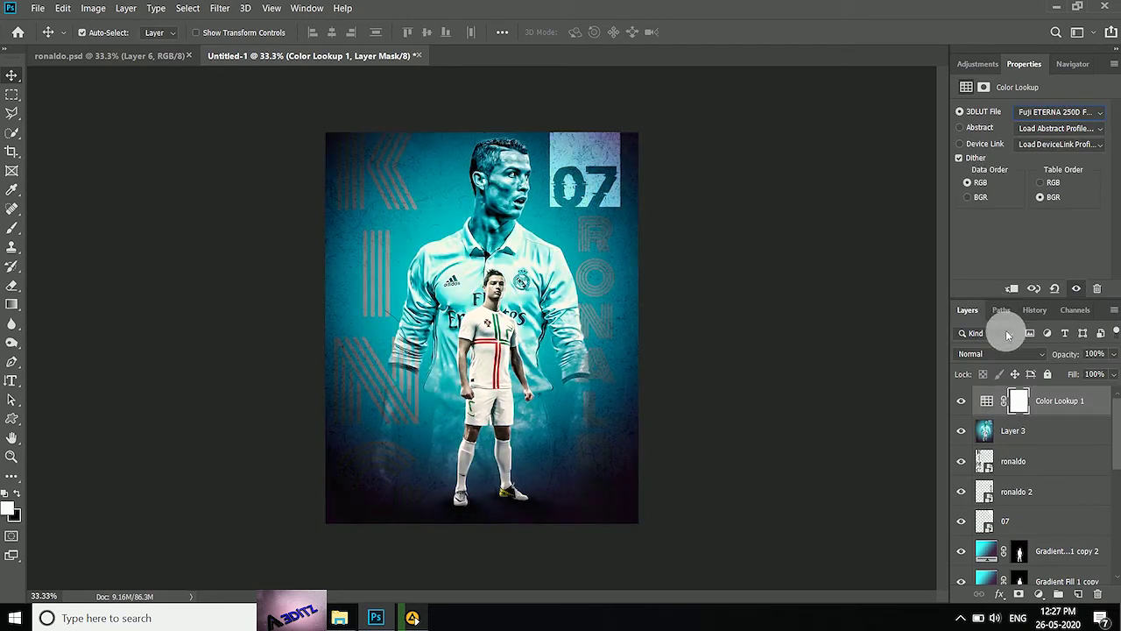
{"action": "left_click", "coordinate": [1043, 353]}
{"action": "left_click", "coordinate": [974, 574]}
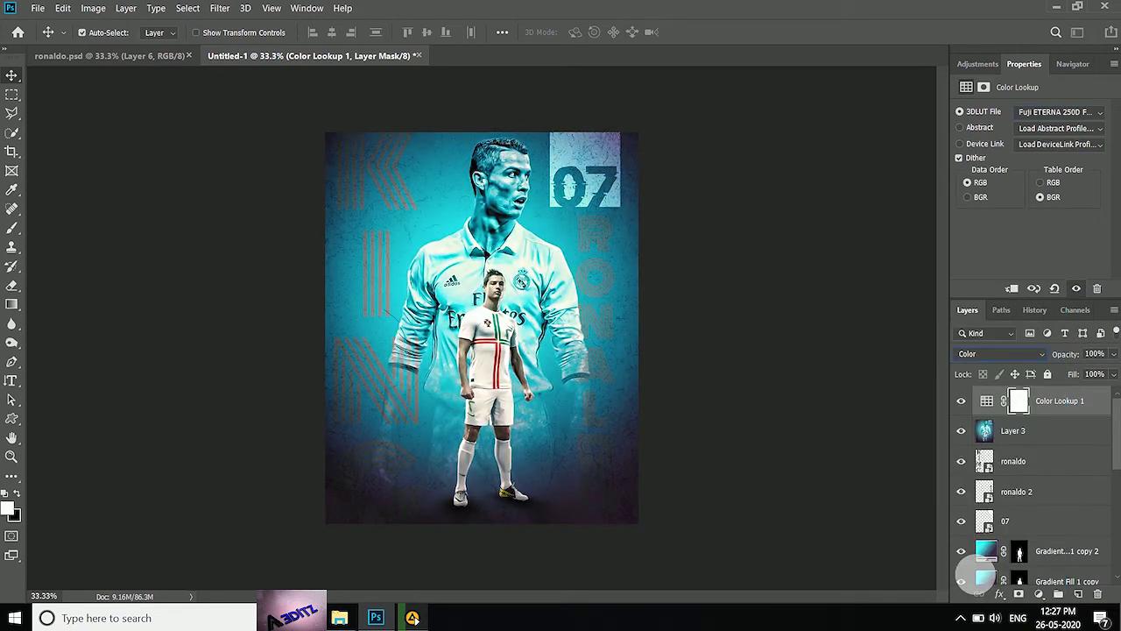
{"action": "left_click", "coordinate": [963, 401]}
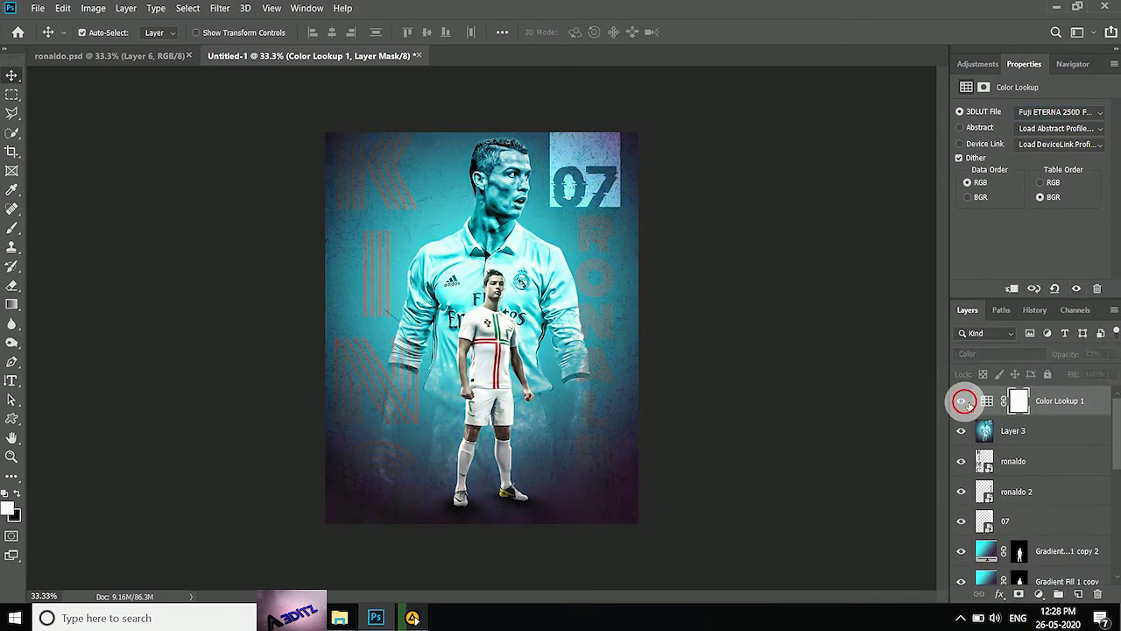
Add a second Color Lookup using colour.cube in Soft Light at low opacity
{"action": "left_click", "coordinate": [1038, 594]}
{"action": "left_click", "coordinate": [1057, 475]}
{"action": "left_click", "coordinate": [1100, 113]}
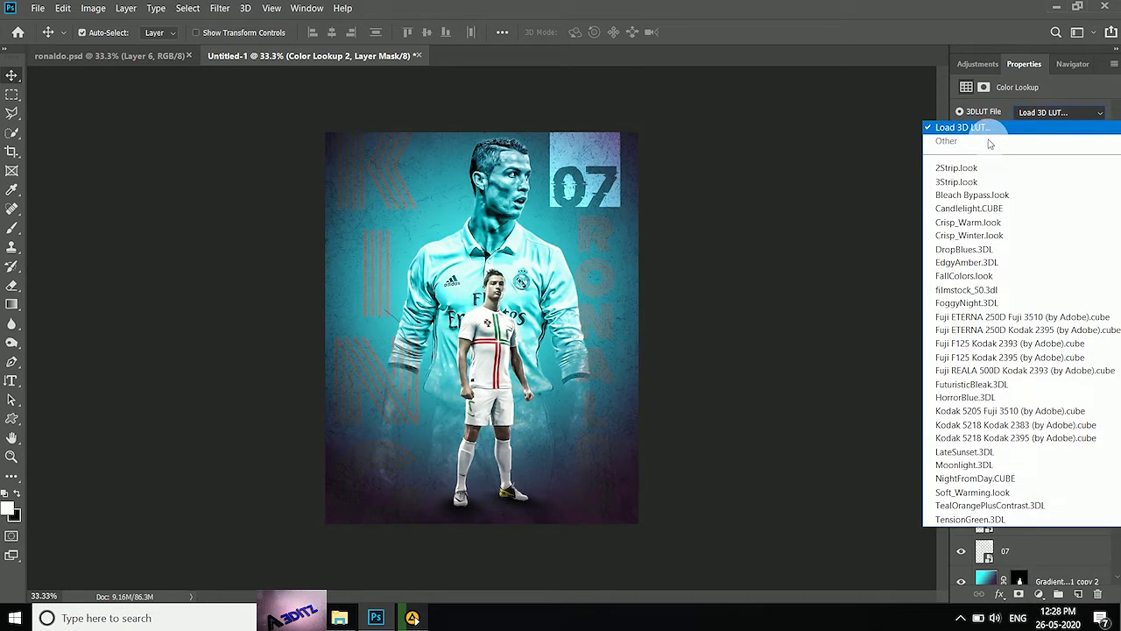
{"action": "left_click", "coordinate": [1067, 400]}
{"action": "left_click", "coordinate": [1023, 354]}
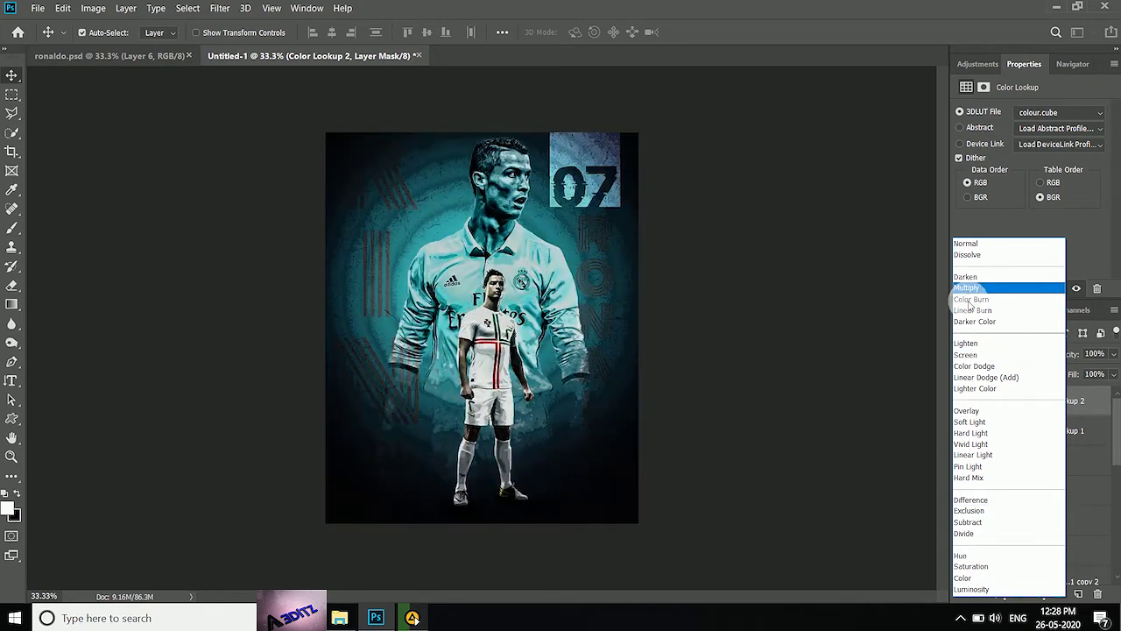
{"action": "left_click", "coordinate": [970, 421]}
{"action": "left_click", "coordinate": [1115, 353]}
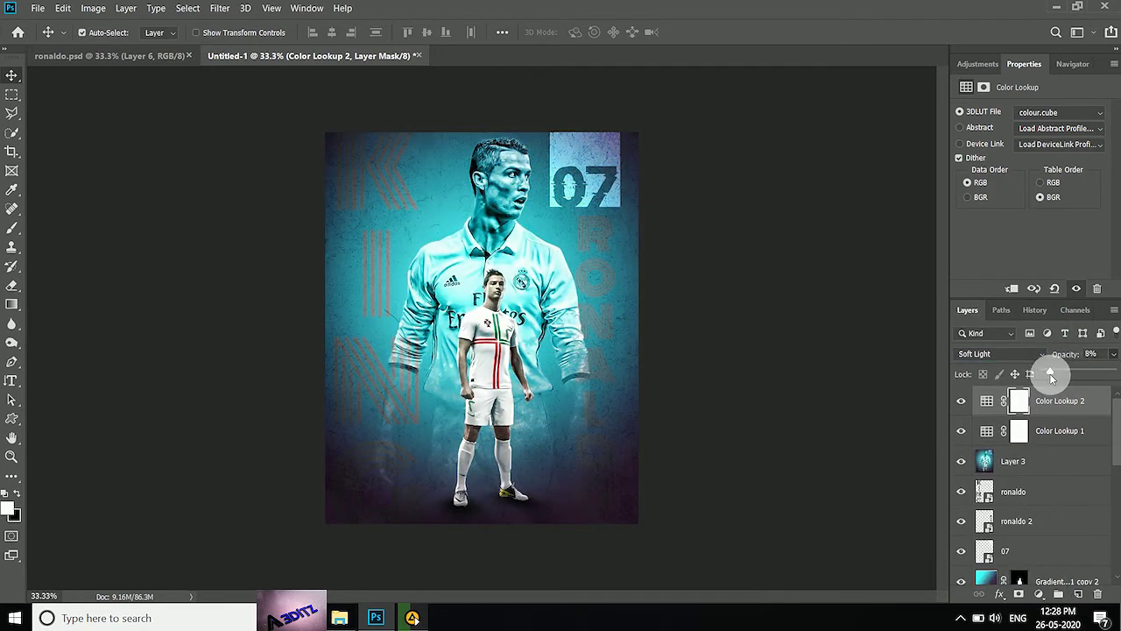
Add a third Color Lookup using 2Strip.look at 11% opacity
{"action": "left_click", "coordinate": [1040, 594]}
{"action": "left_click", "coordinate": [1042, 513]}
{"action": "left_click", "coordinate": [1095, 112]}
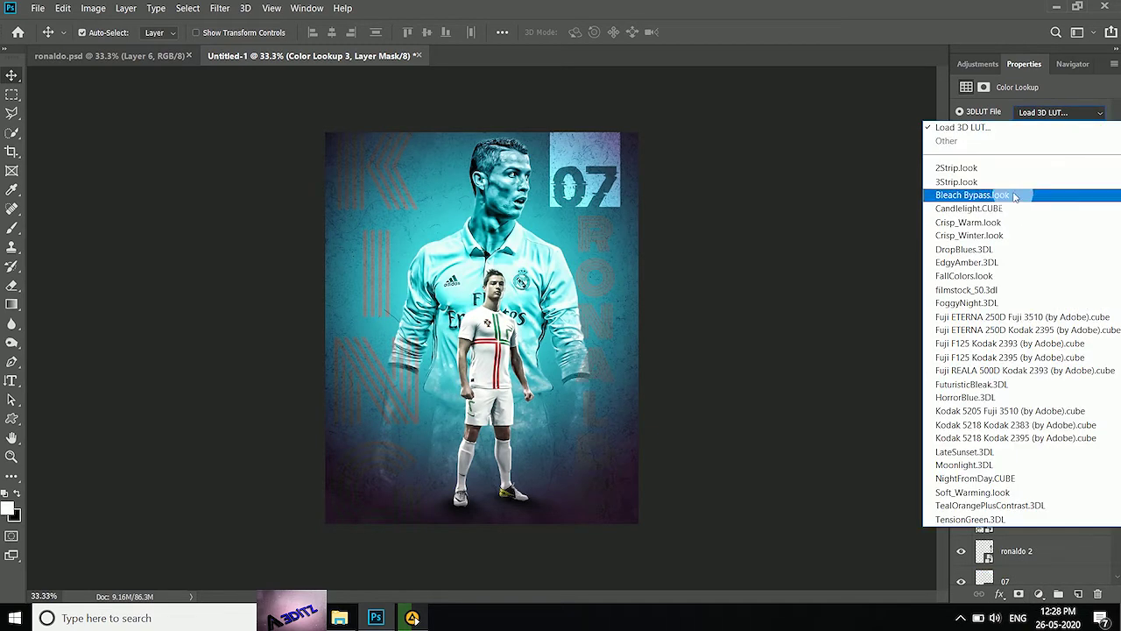
{"action": "left_click", "coordinate": [1012, 167]}
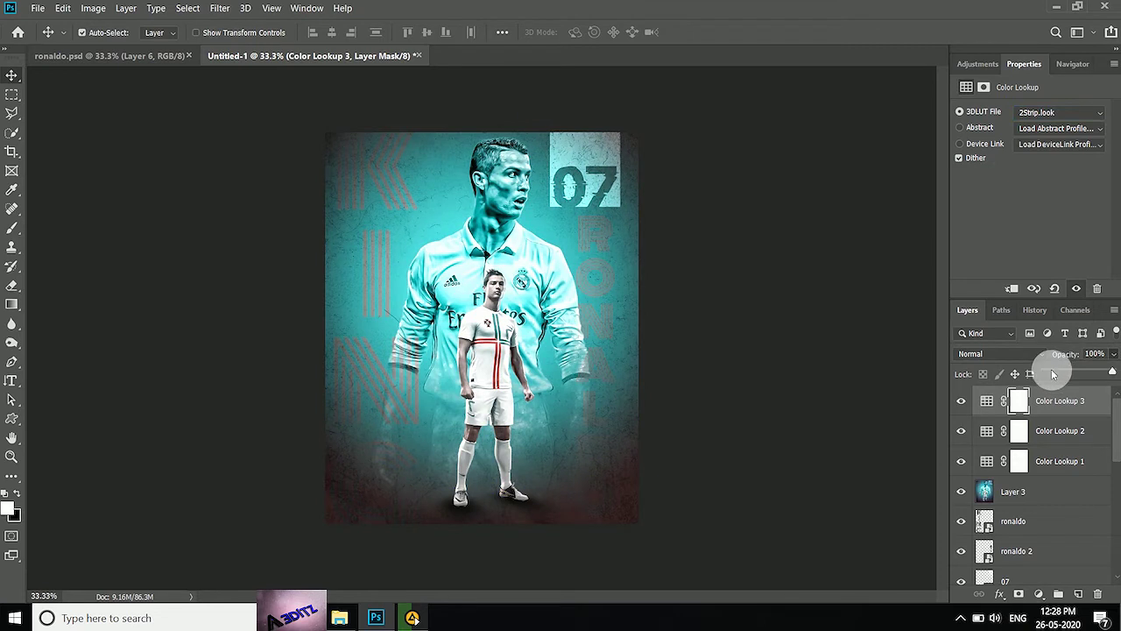
{"action": "left_click", "coordinate": [1052, 372]}
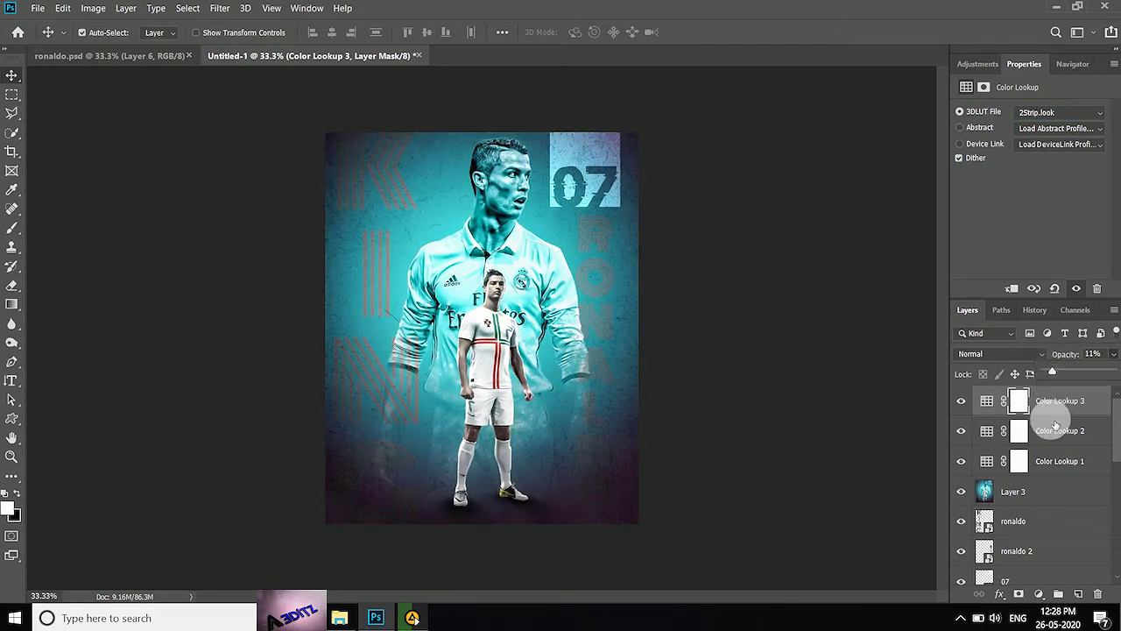
{"action": "left_click", "coordinate": [1108, 415]}
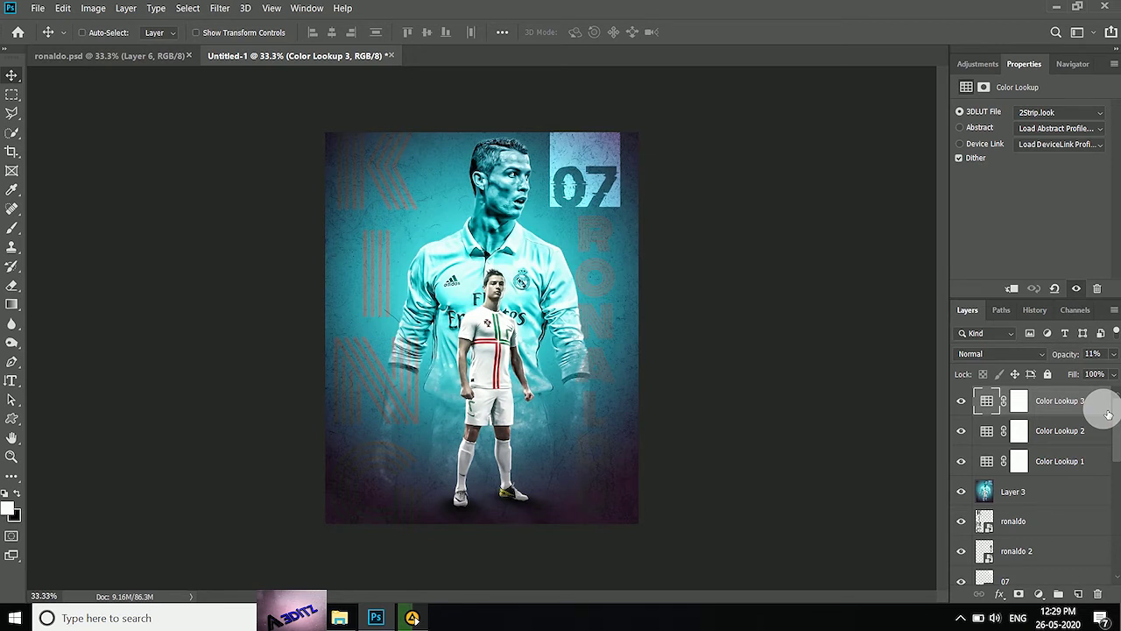
Stamp visible layers into Layer 4, preview the Filter Gallery, and fade Layer 4 to 33%
{"action": "key", "text": "ctrl+shift+alt+n"}
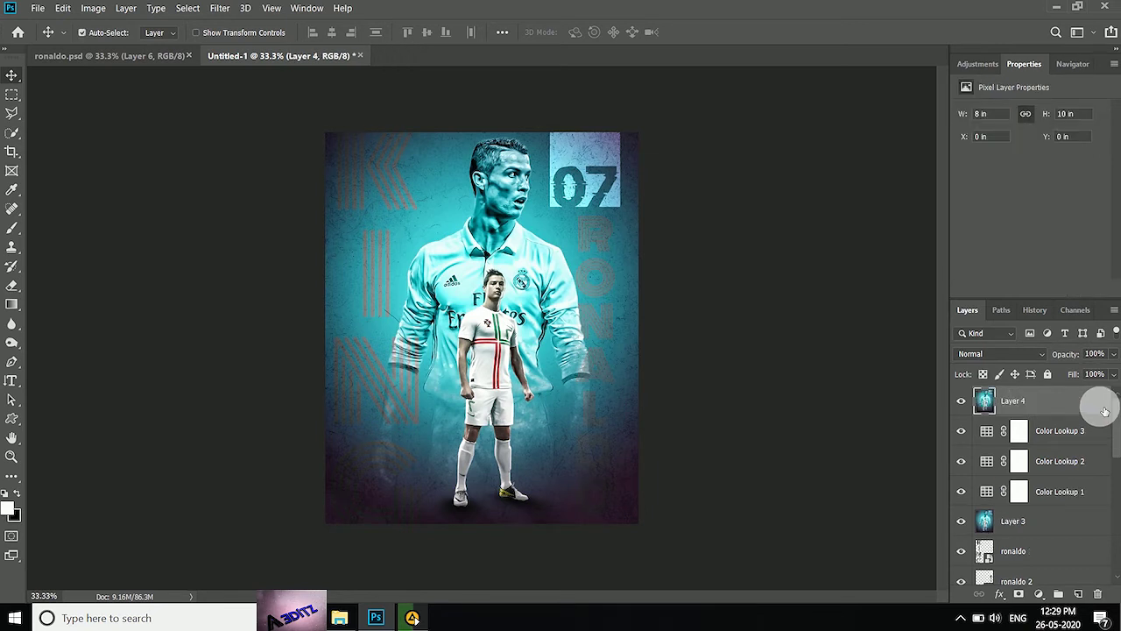
{"action": "left_click", "coordinate": [220, 8]}
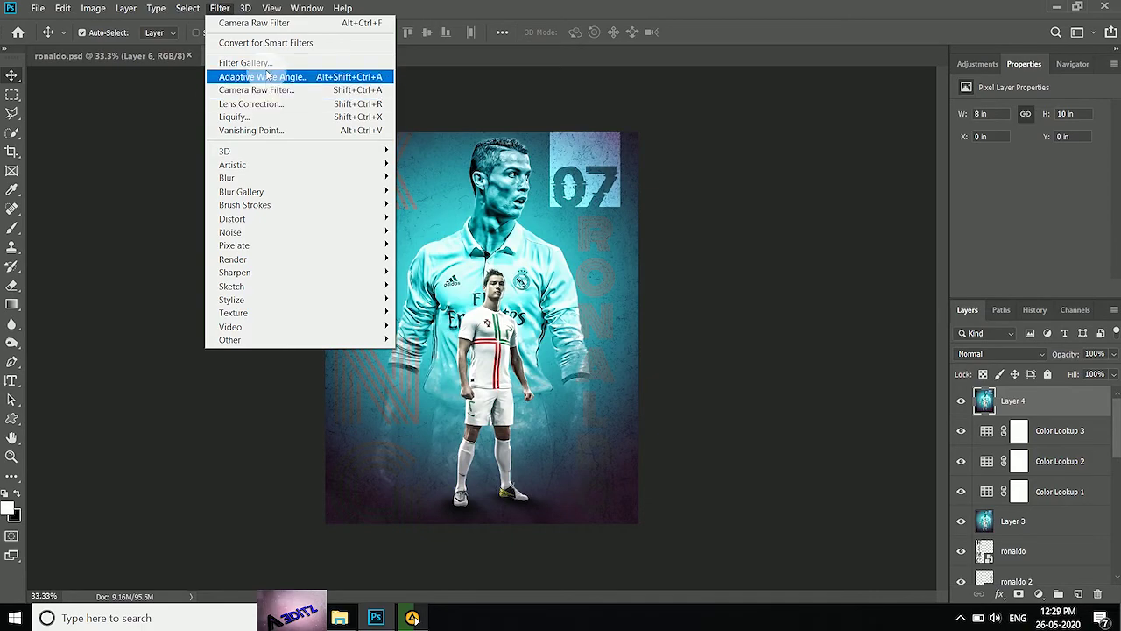
{"action": "left_click", "coordinate": [268, 69]}
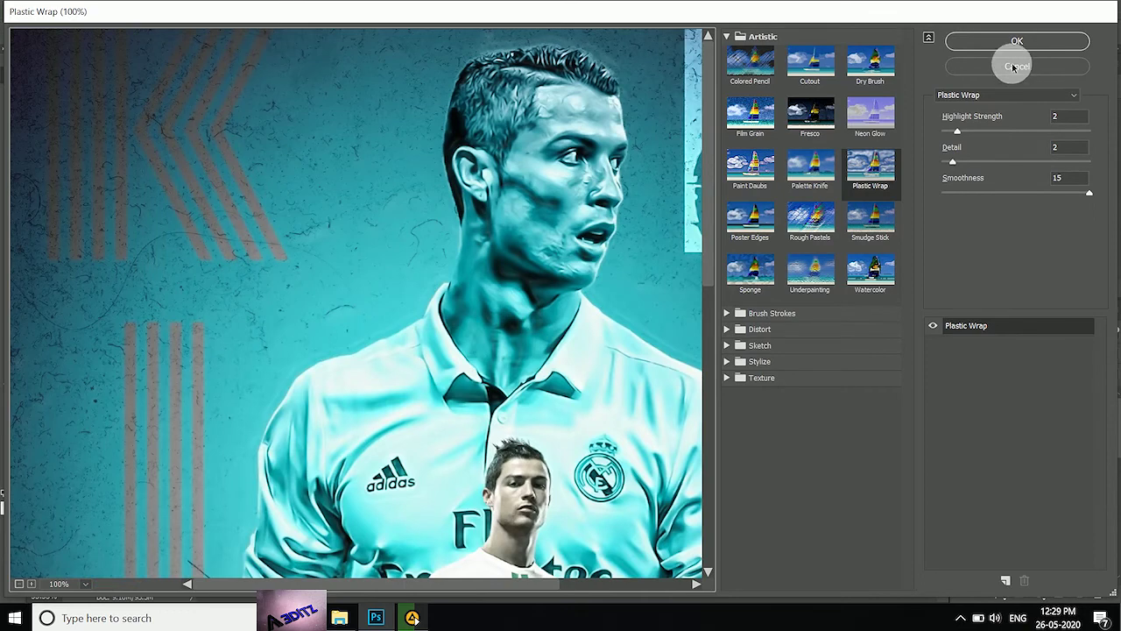
{"action": "left_click", "coordinate": [1013, 42]}
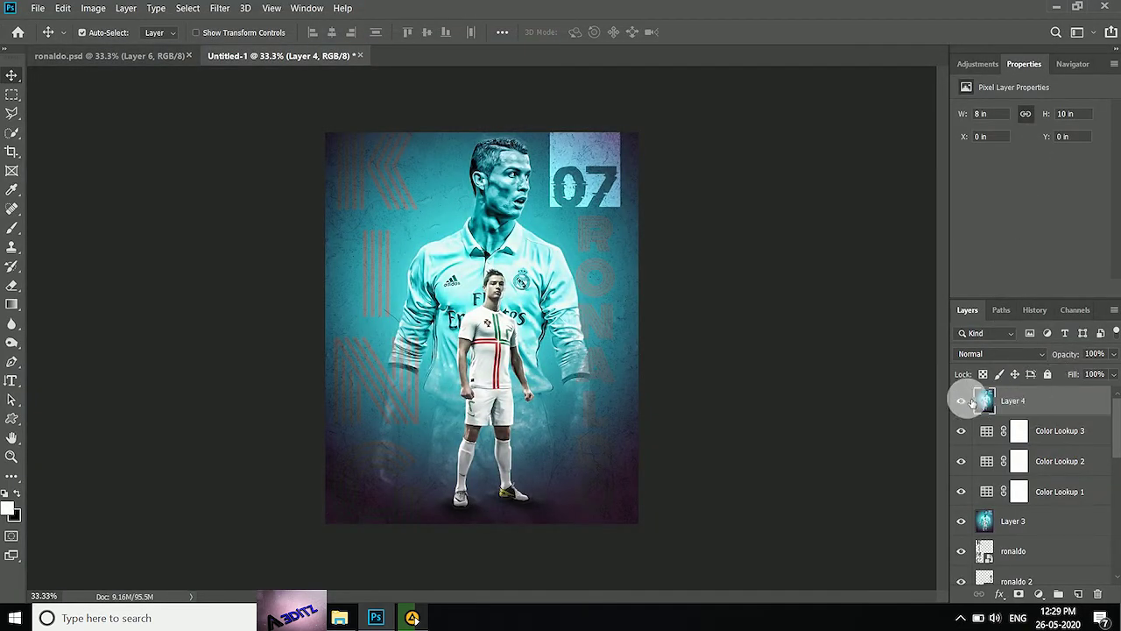
{"action": "left_click", "coordinate": [1114, 355]}
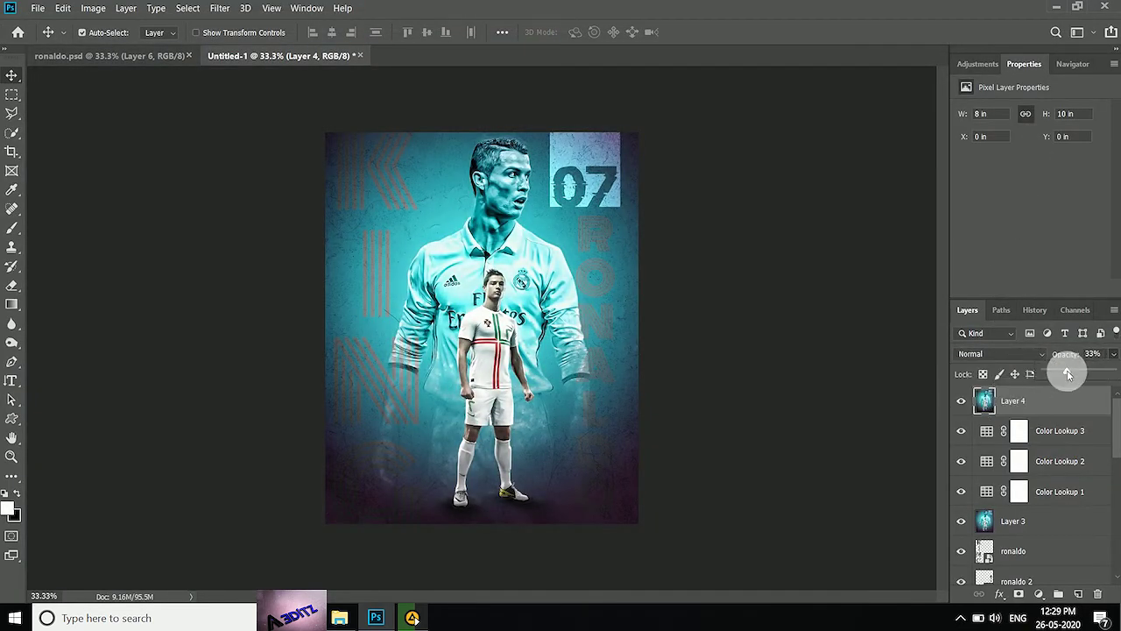
{"action": "left_click", "coordinate": [833, 436]}
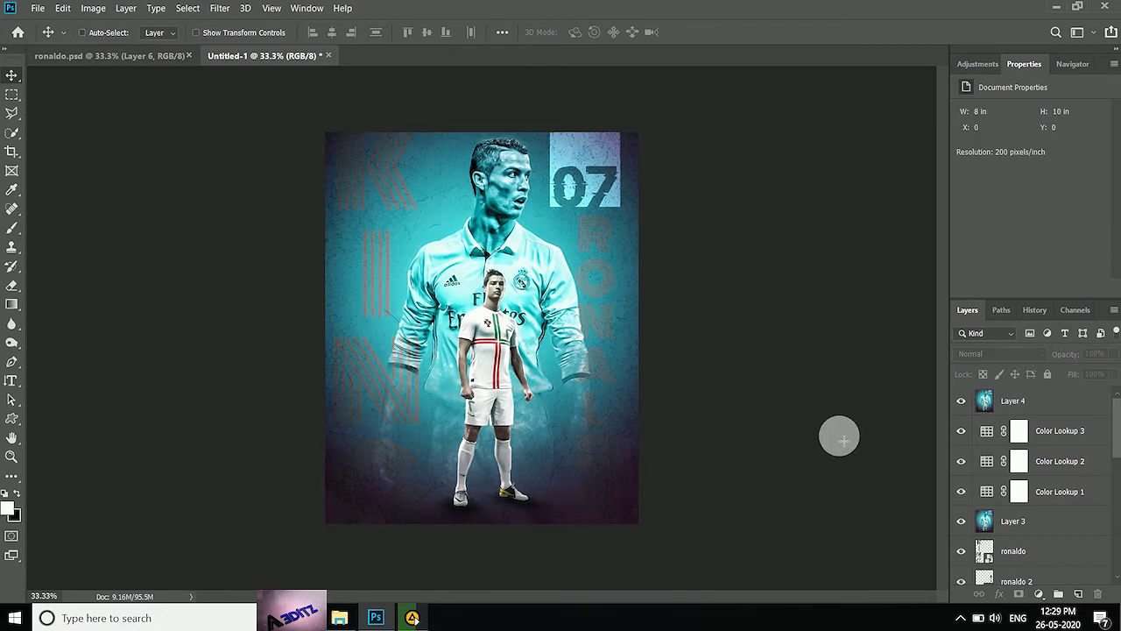
Stamp a merged Layer 5 and apply a 1.2-pixel High Pass filter
{"action": "key", "text": "ctrl+shift+alt+e"}
{"action": "key", "text": "ctrl+shift+alt+a"}
{"action": "left_click", "coordinate": [1007, 45]}
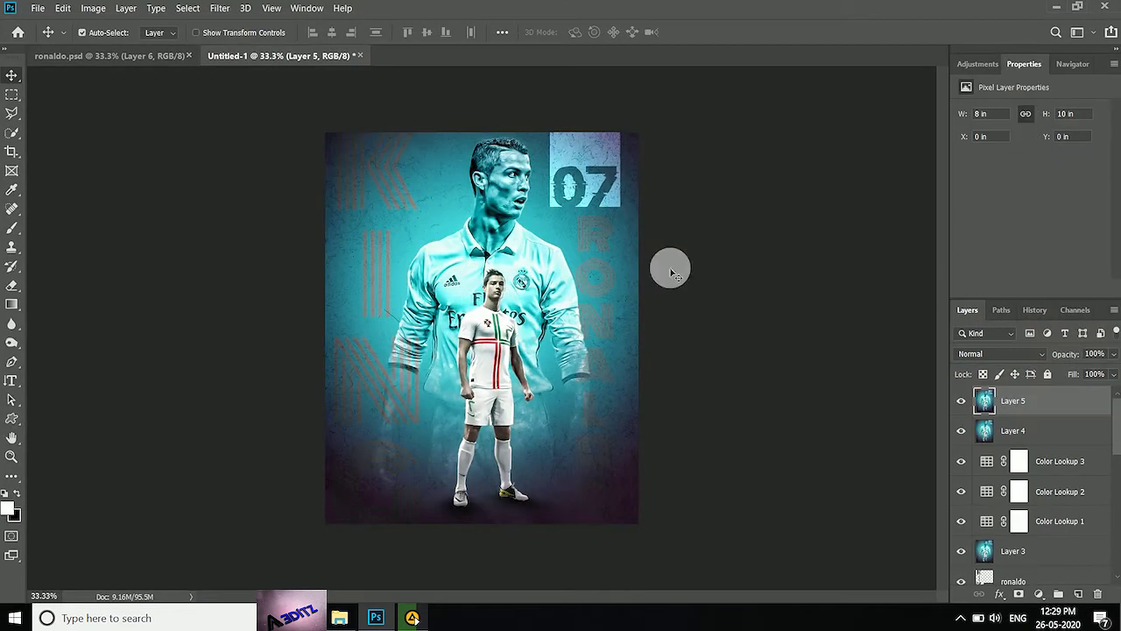
{"action": "left_click", "coordinate": [219, 8]}
{"action": "mouse_move", "coordinate": [232, 339]}
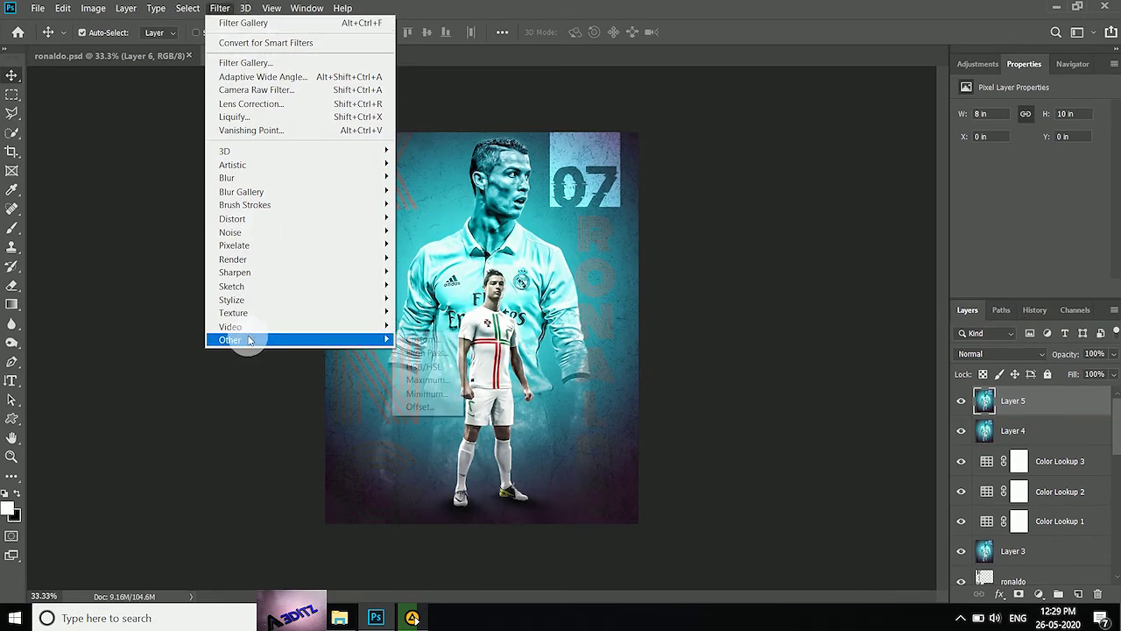
{"action": "left_click", "coordinate": [438, 353]}
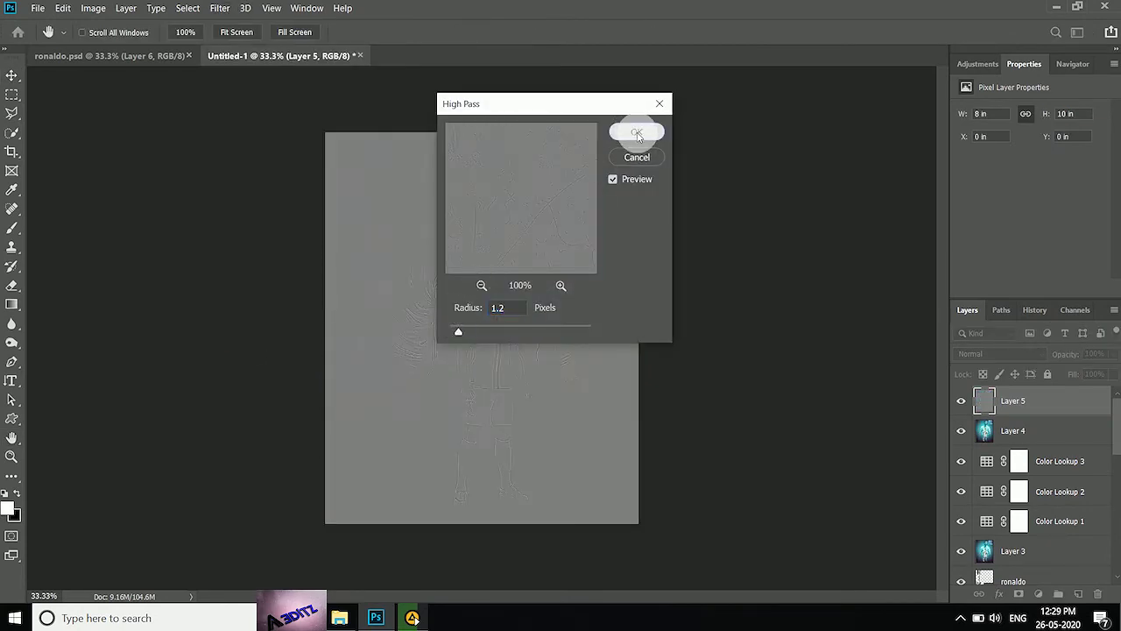
{"action": "left_click", "coordinate": [637, 132]}
Blend the high-pass layer in Overlay at 72% opacity
{"action": "left_click", "coordinate": [998, 353]}
{"action": "left_click", "coordinate": [981, 410]}
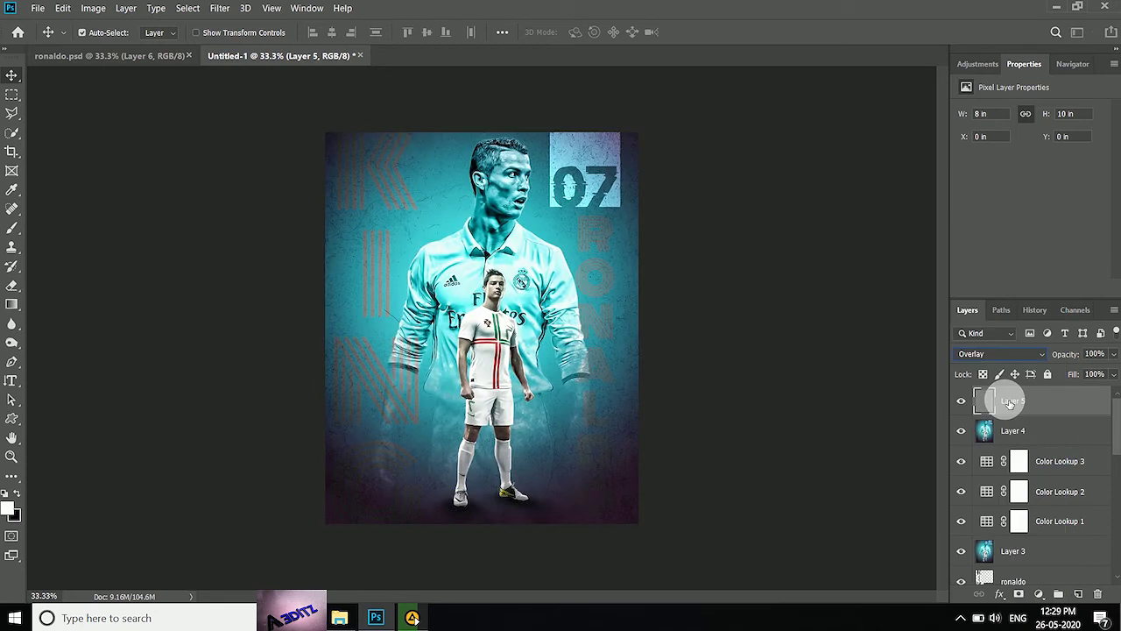
{"action": "left_click_drag", "start_coordinate": [1113, 354], "coordinate": [1090, 372]}
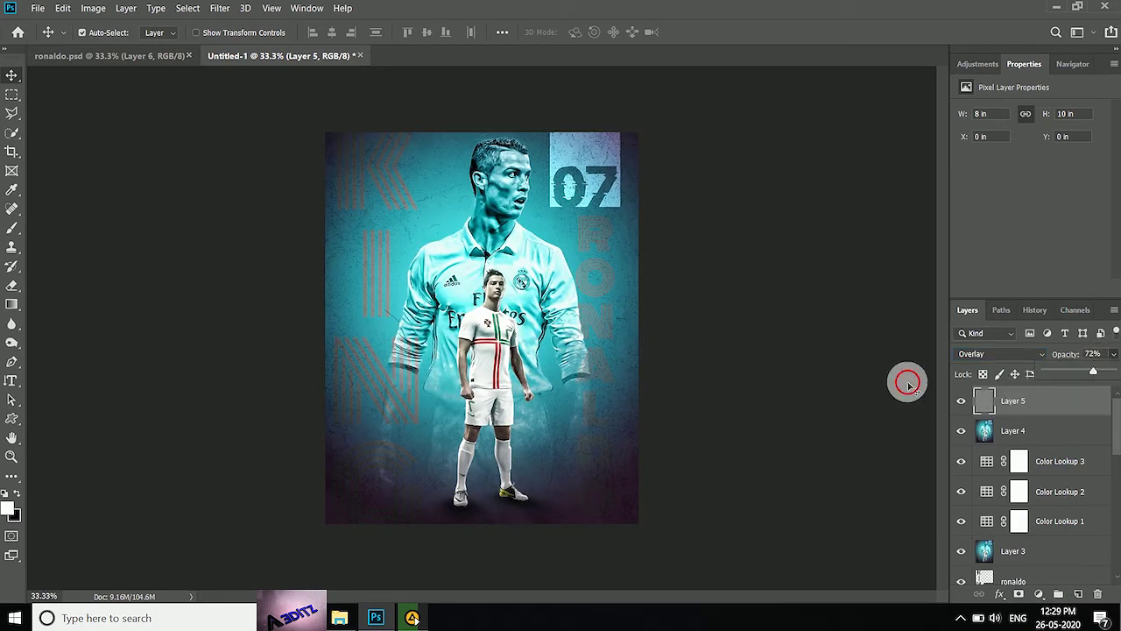
{"action": "left_click", "coordinate": [833, 358]}
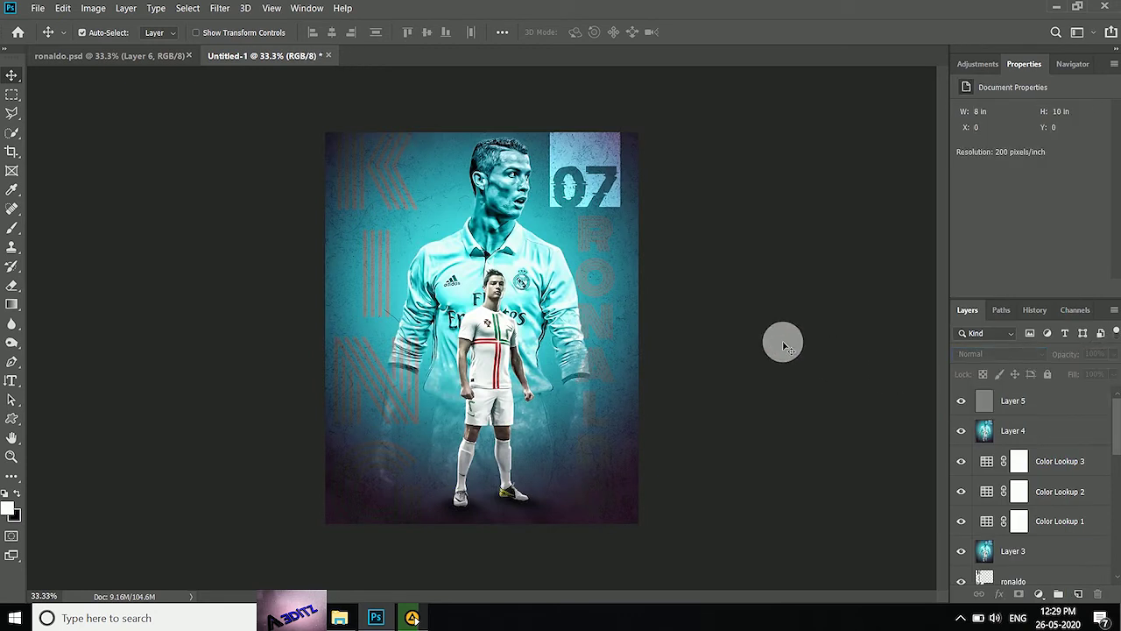